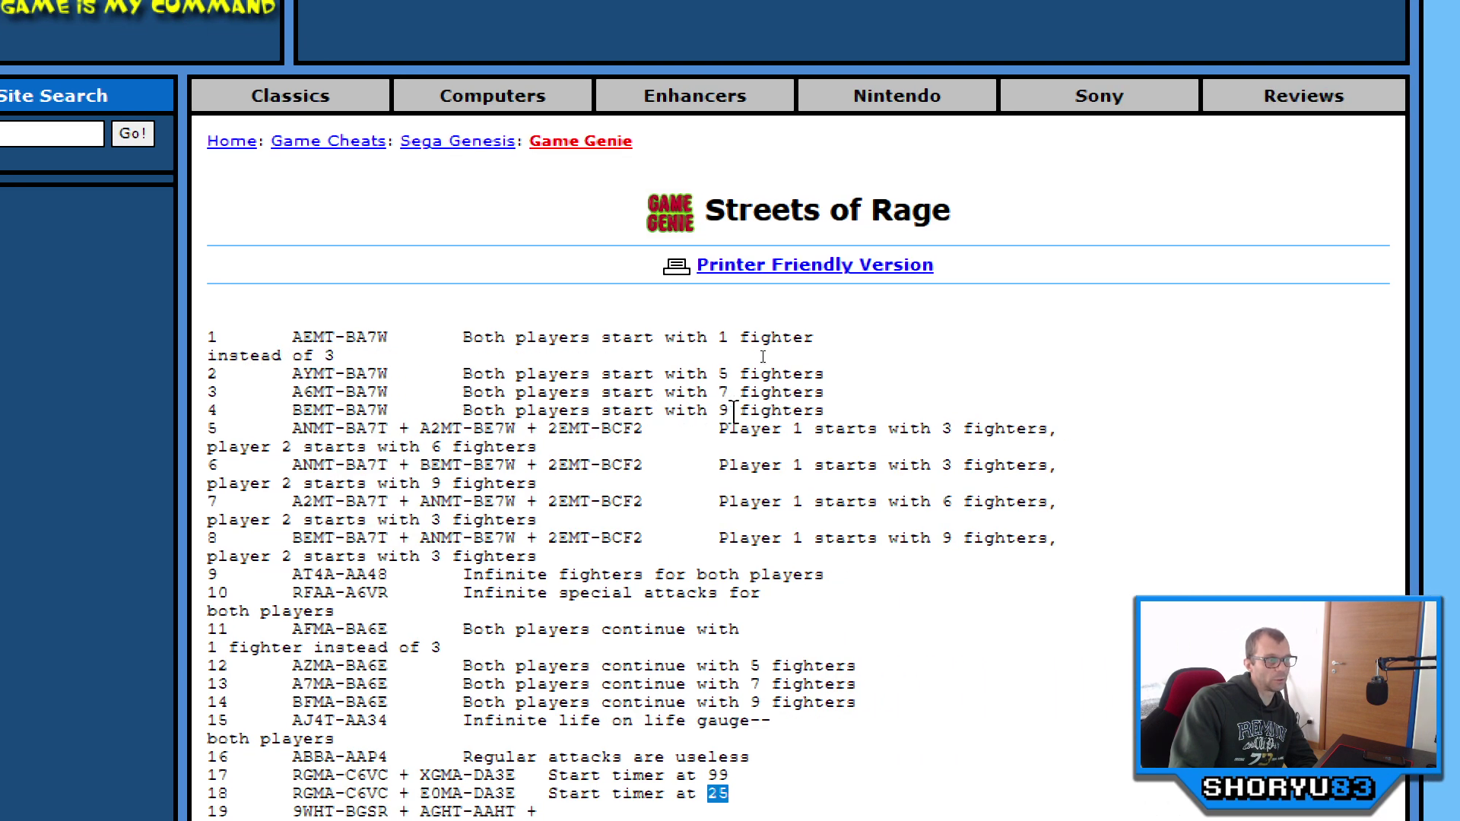
Step: Copy the Game Genie code BEMT-BA7W, which makes both players start with 9 fighters, from the Streets of Rage list
double_click(1064, 408)
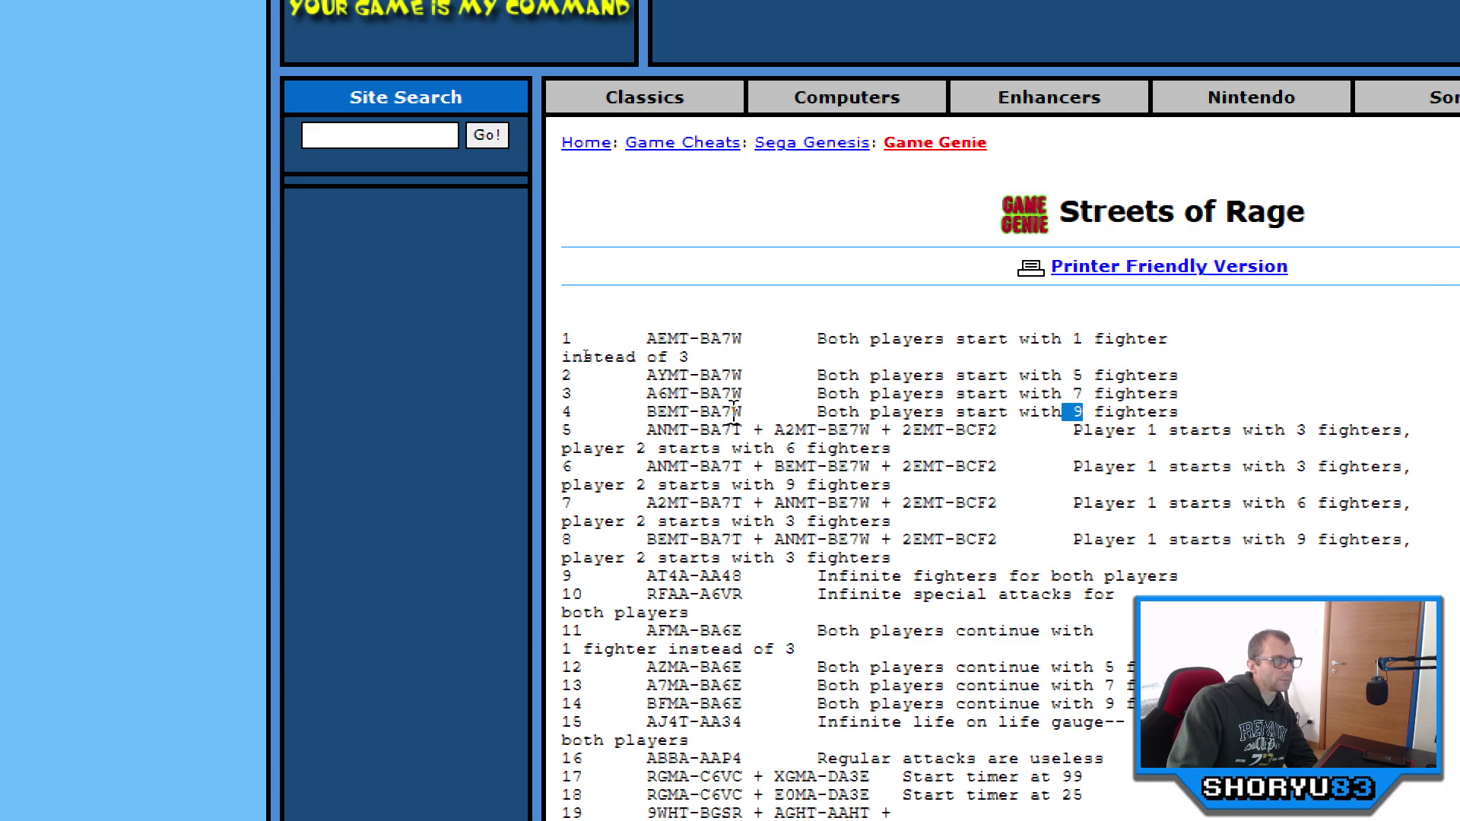
left_click_drag(725, 416, 640, 416)
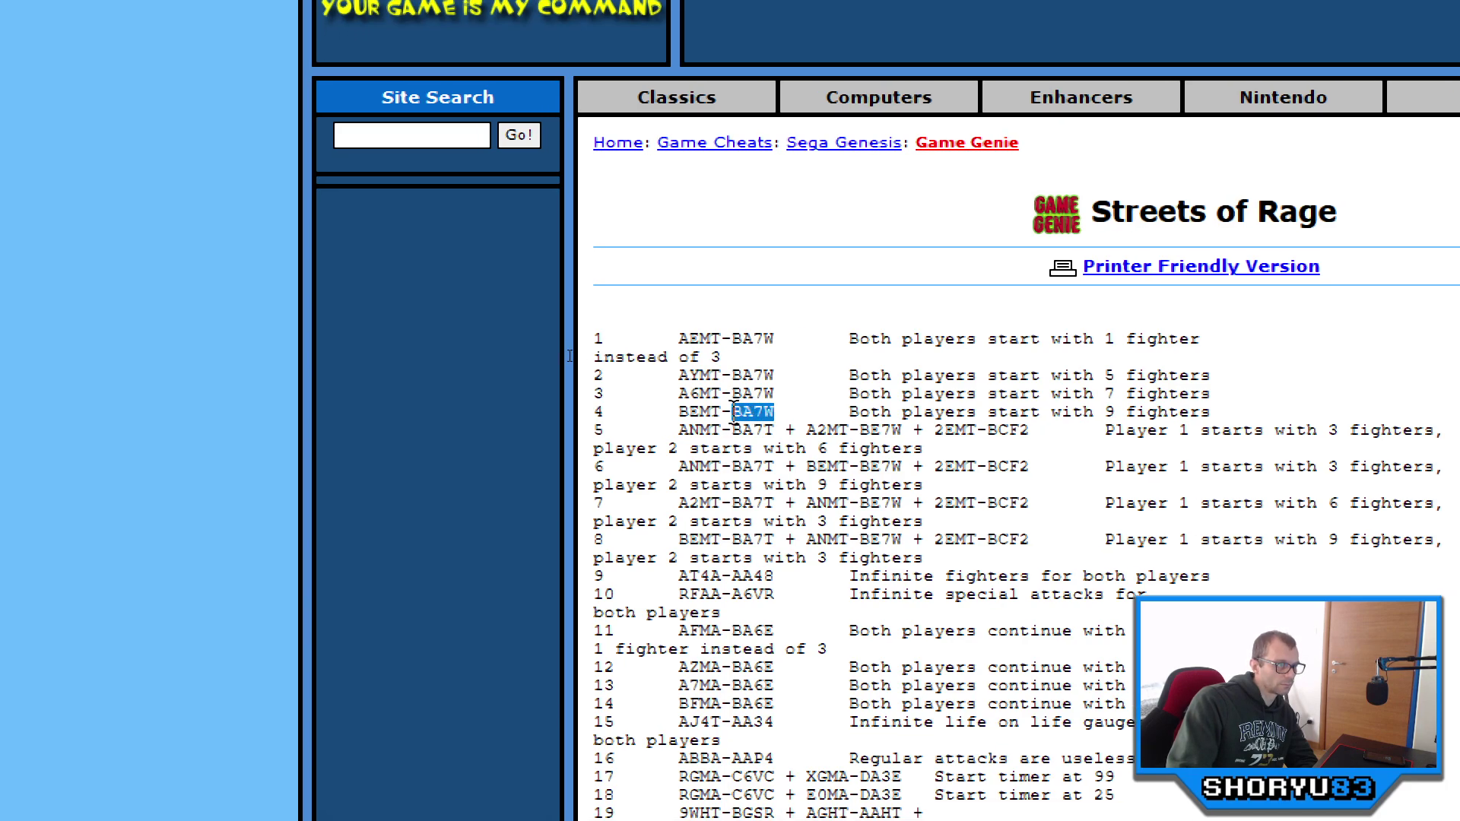
left_click_drag(735, 411, 724, 411)
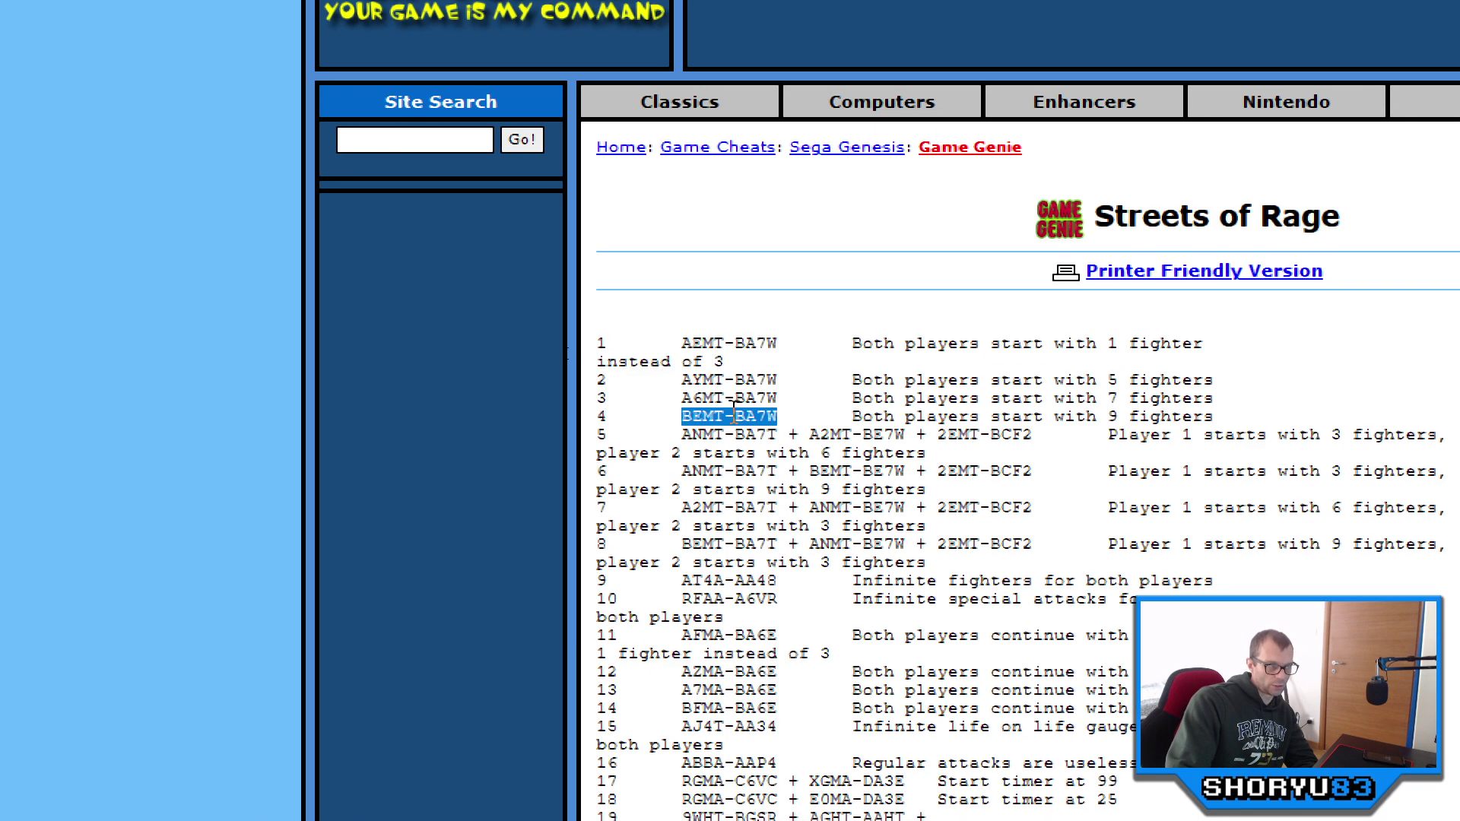
right_click(682, 417)
left_click(806, 438)
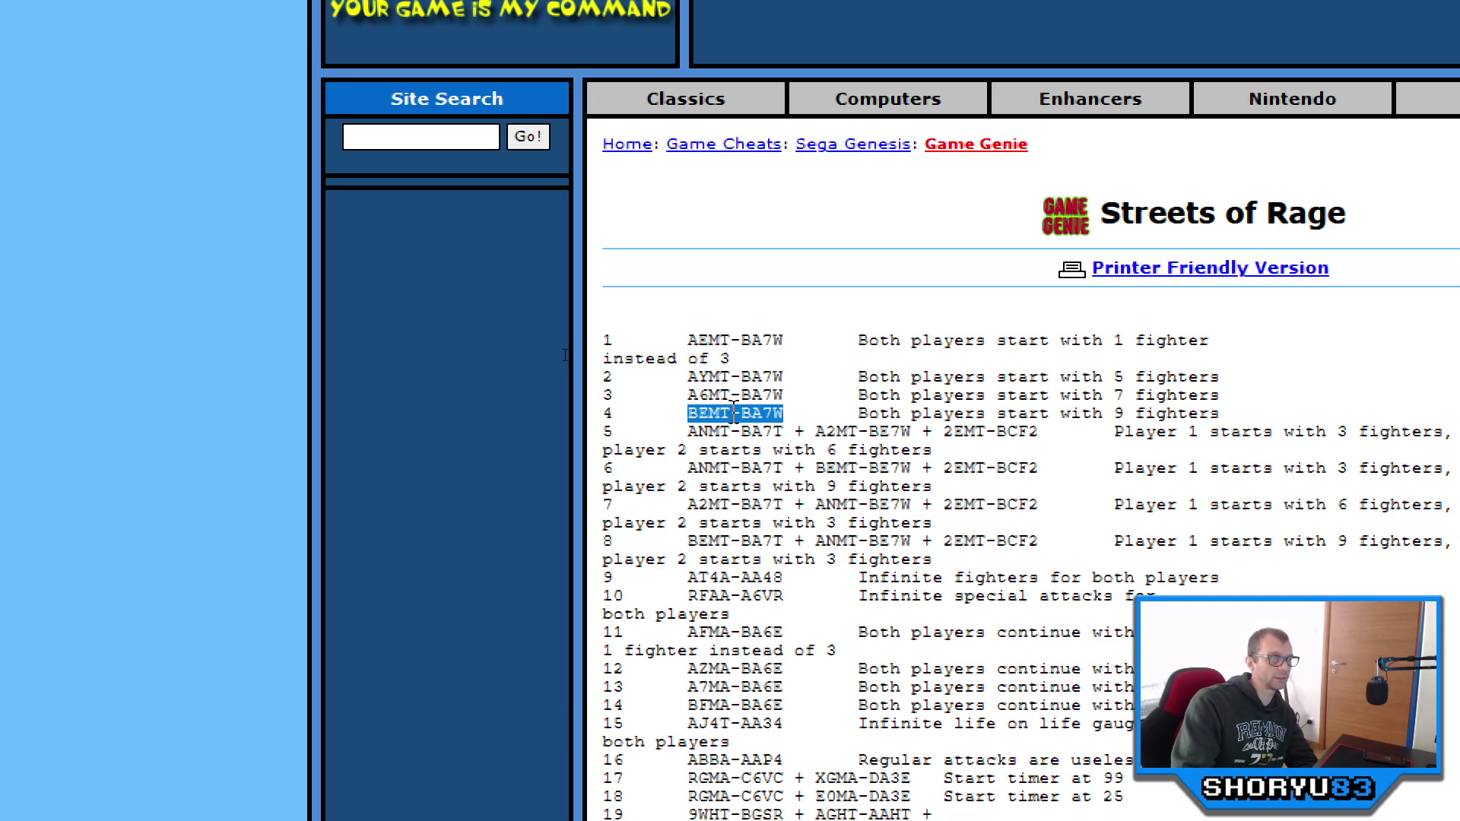
right_click(734, 416)
left_click(791, 434)
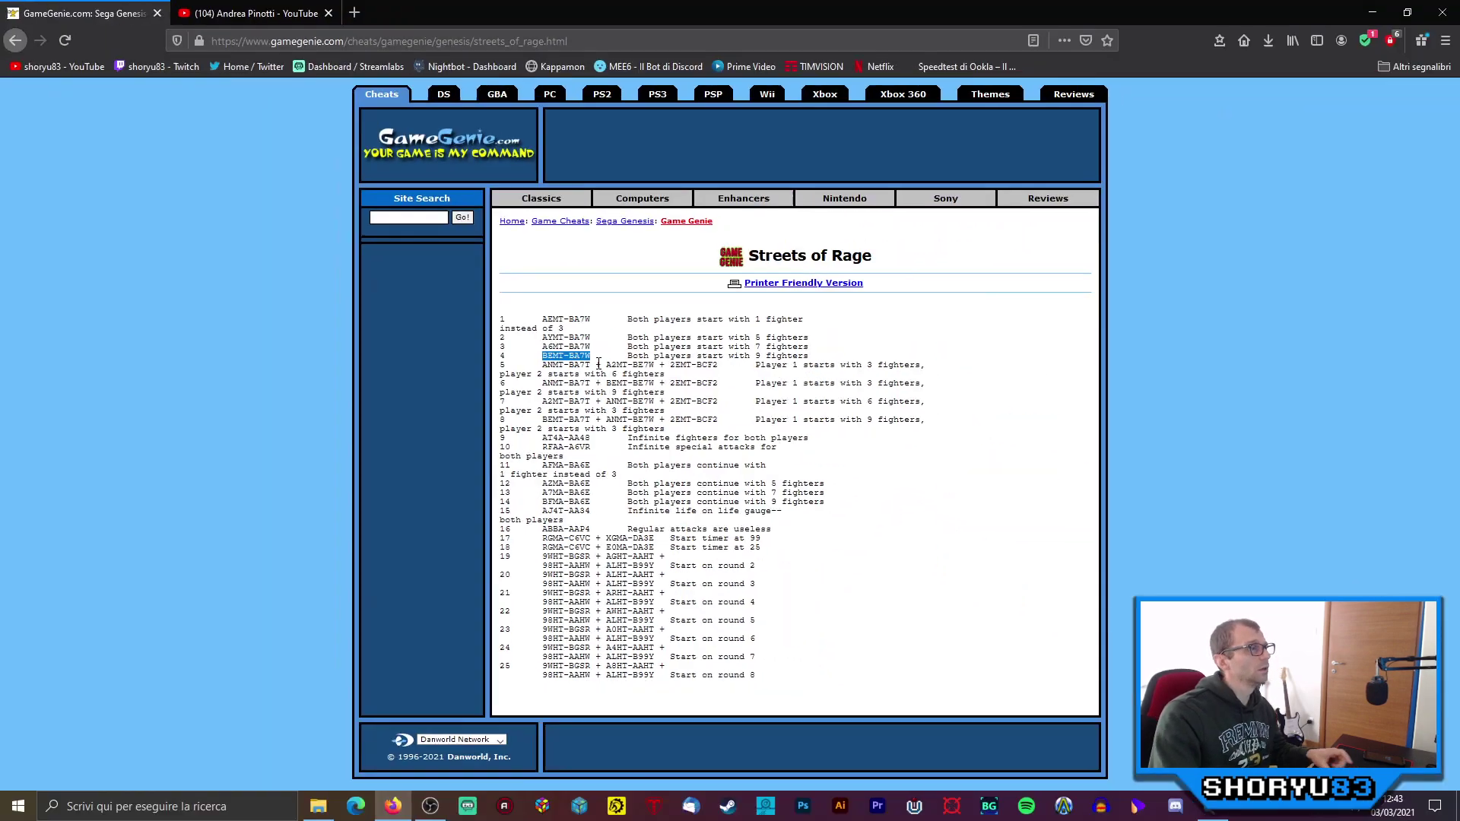
Step: Switch to File Explorer, launch EmuHawk.exe from the BizHawk-2.6.1-win-x64 folder and bring up its ROM opening dialog
left_click(319, 807)
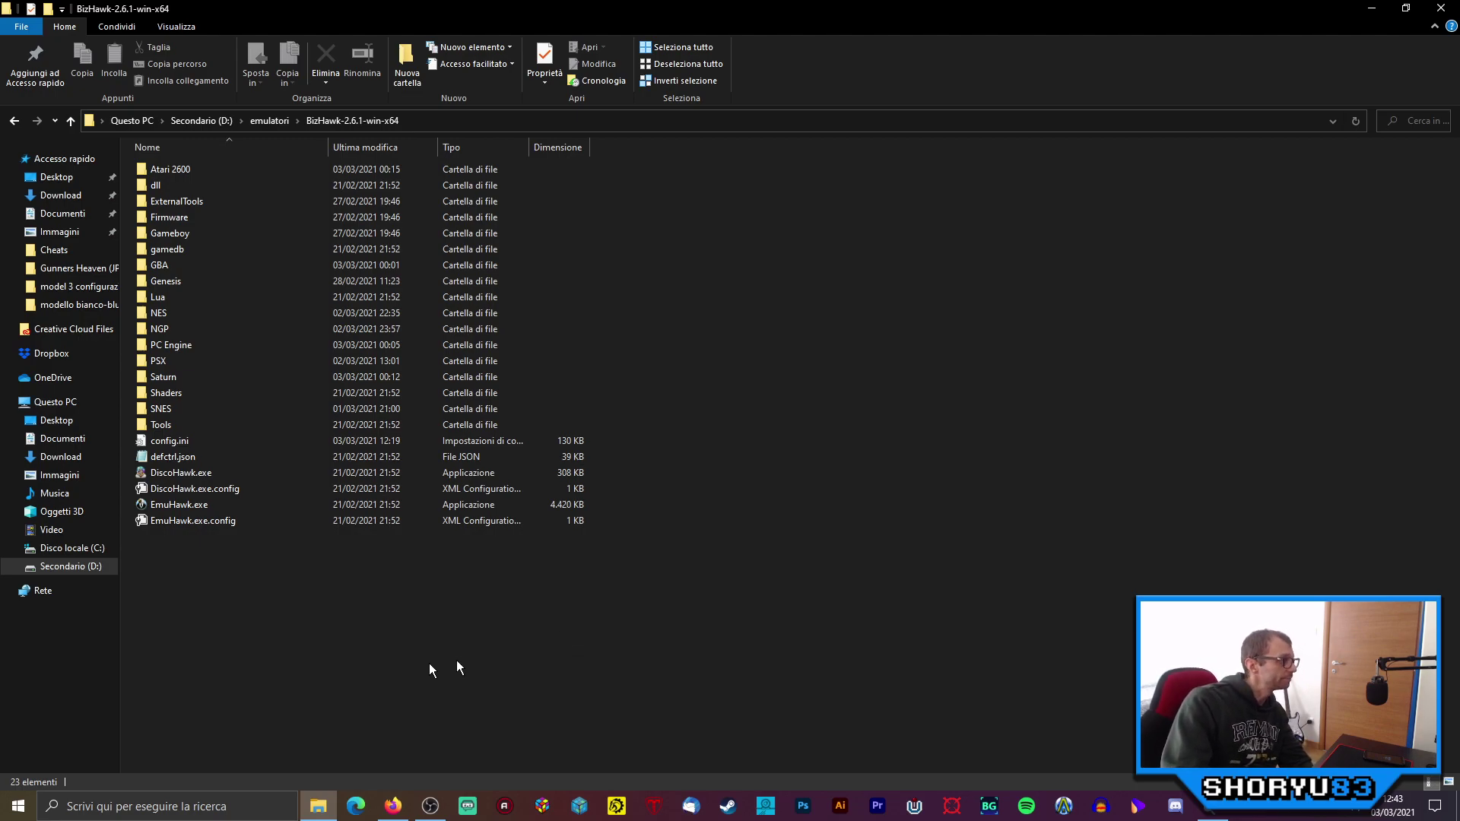
double_click(213, 508)
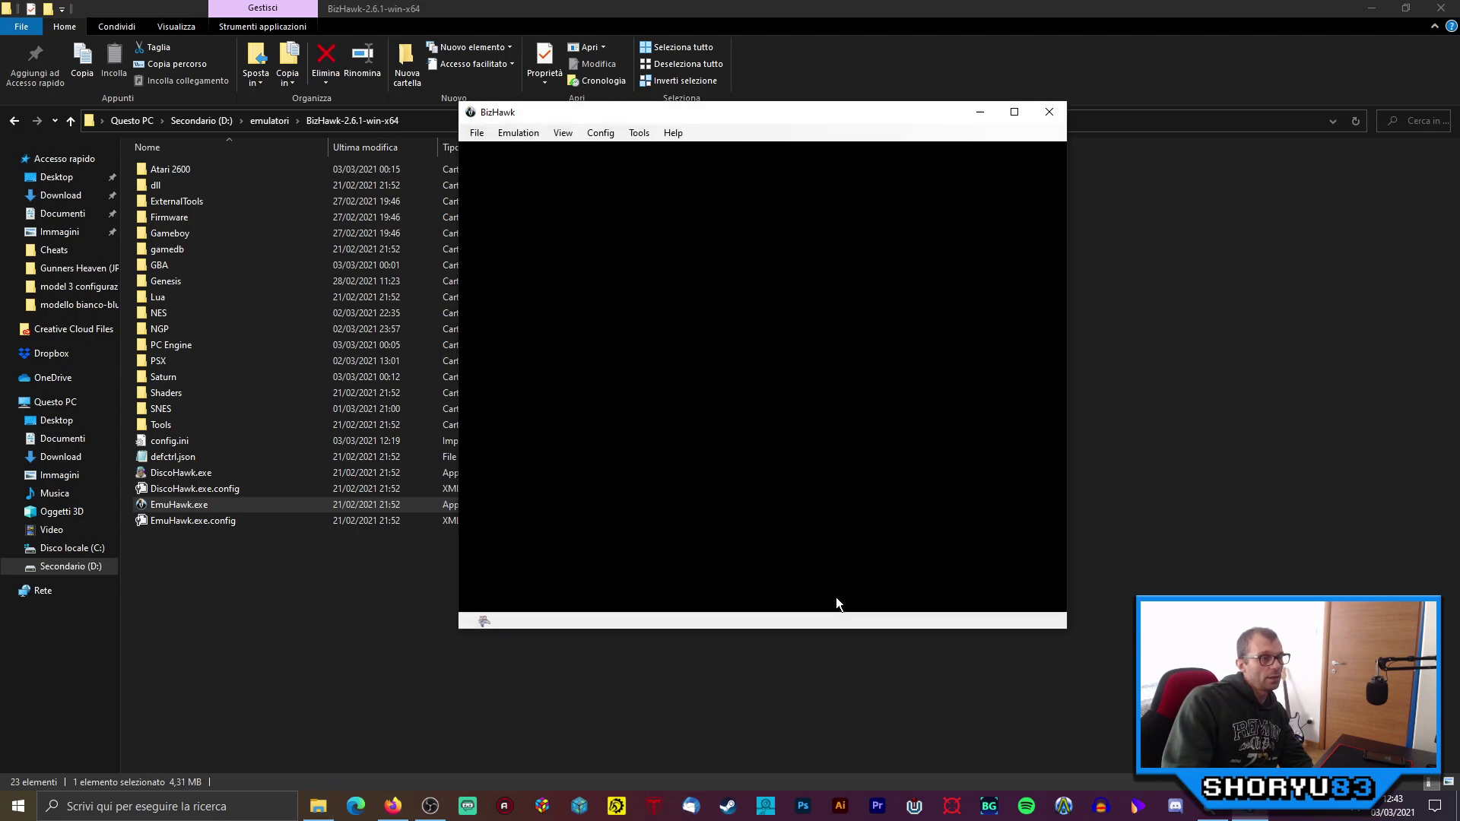
left_click(476, 133)
left_click(517, 146)
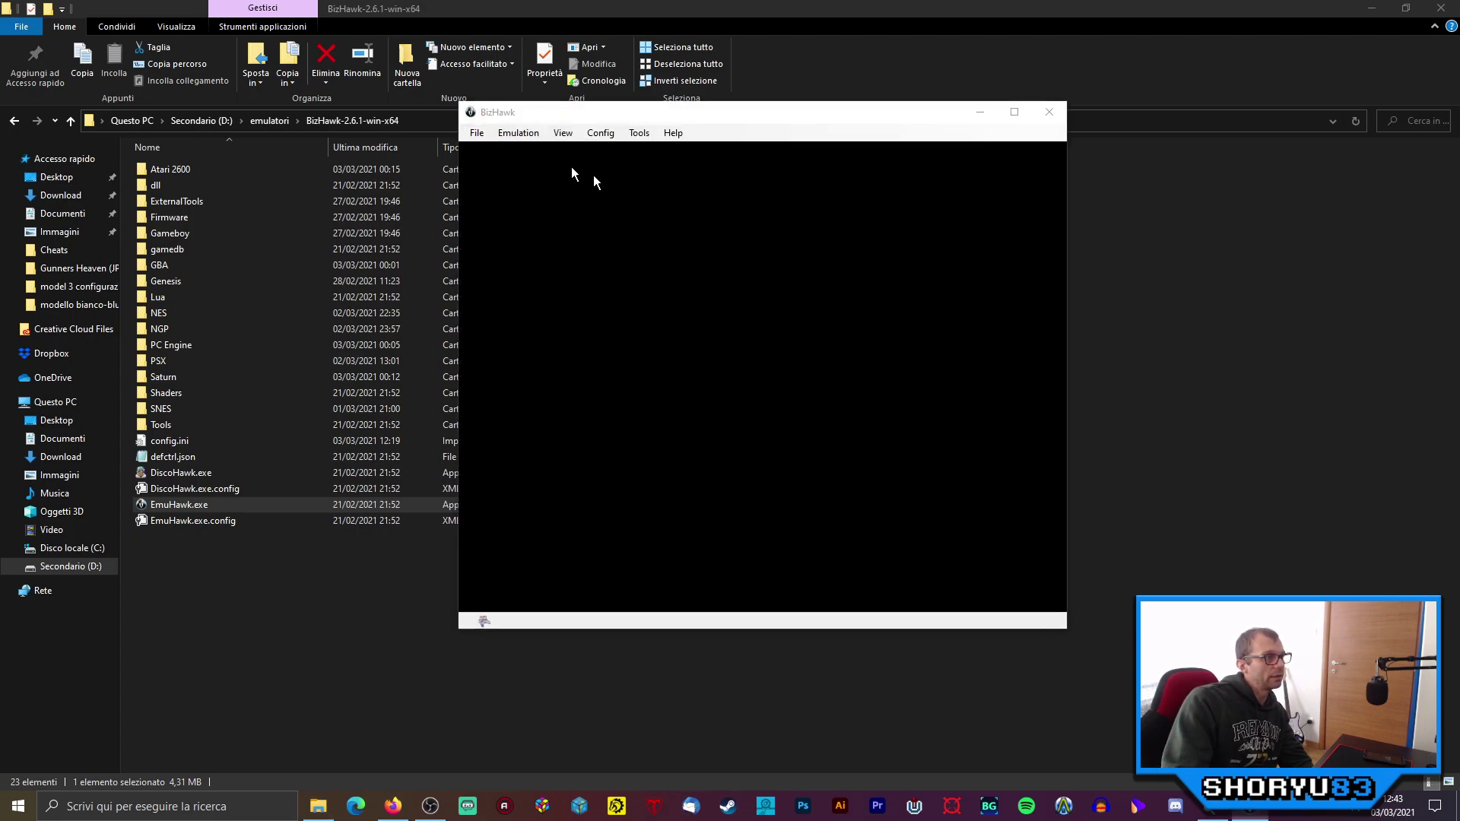
left_click(747, 166)
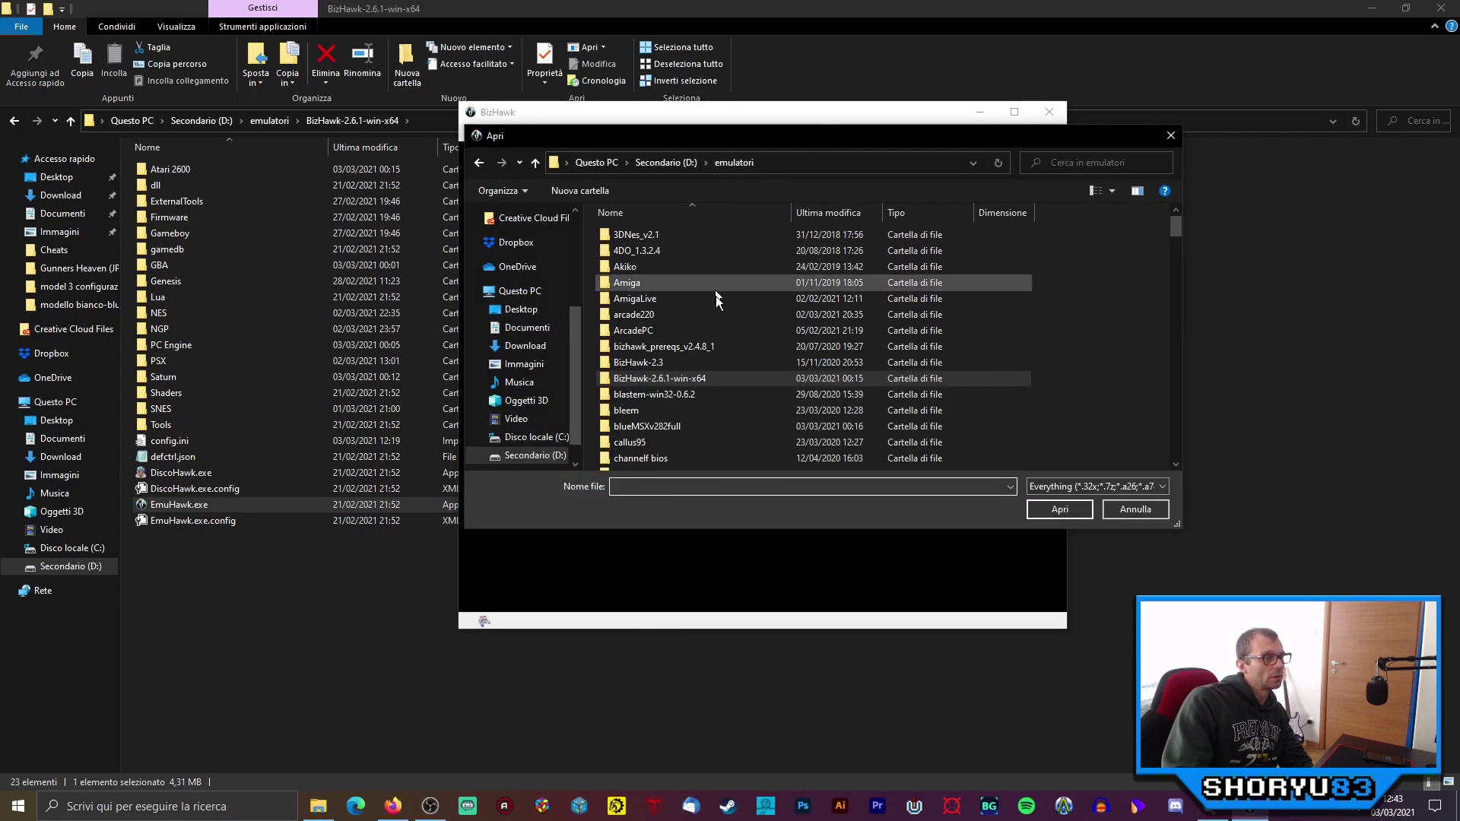
Step: Load the ROM Streets of Rage (World).zip from the Genesis folder inside BizHawk-2.3
double_click(660, 364)
scroll(662, 319, "down", 2)
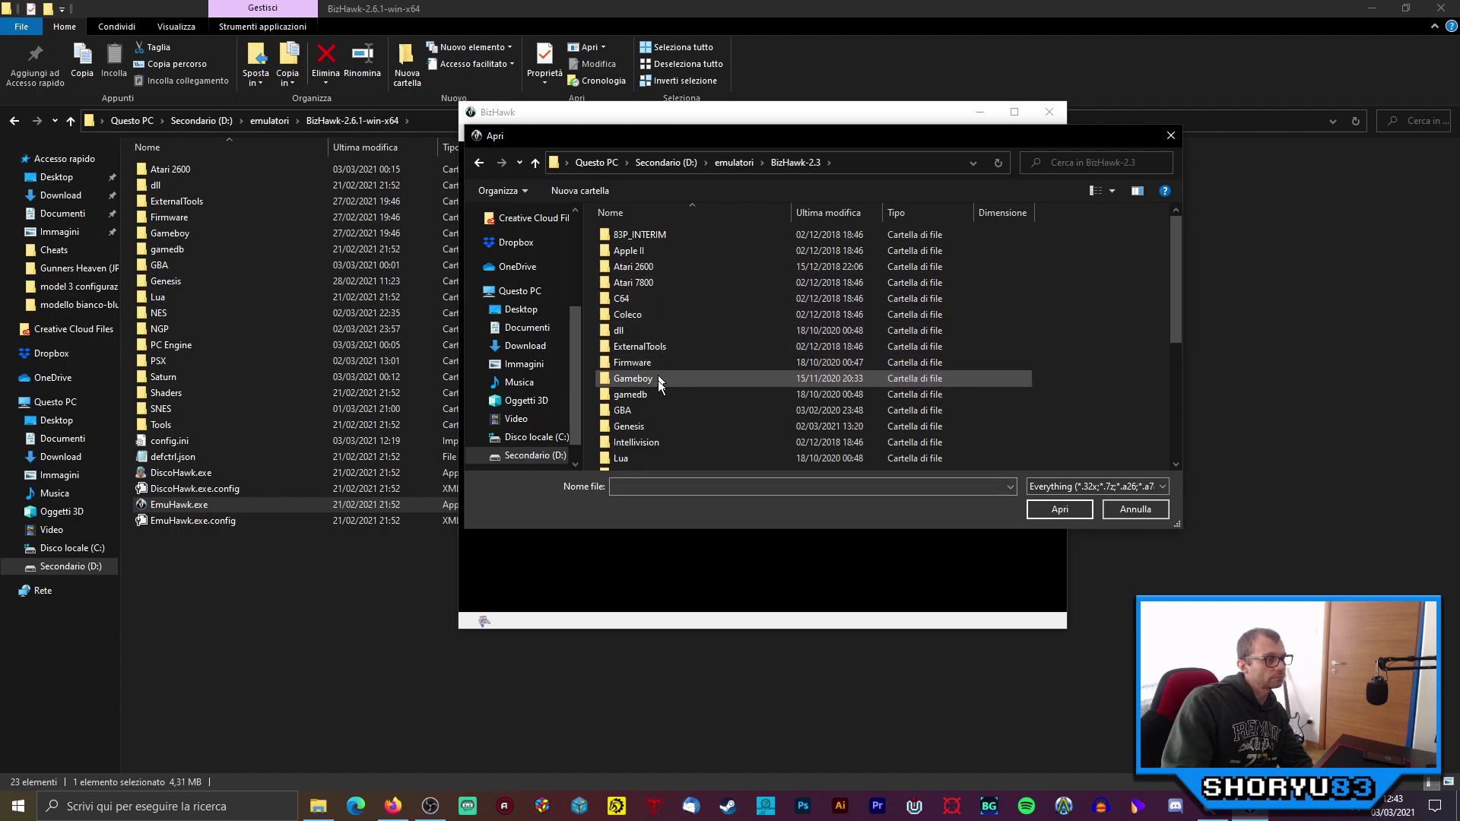
double_click(645, 334)
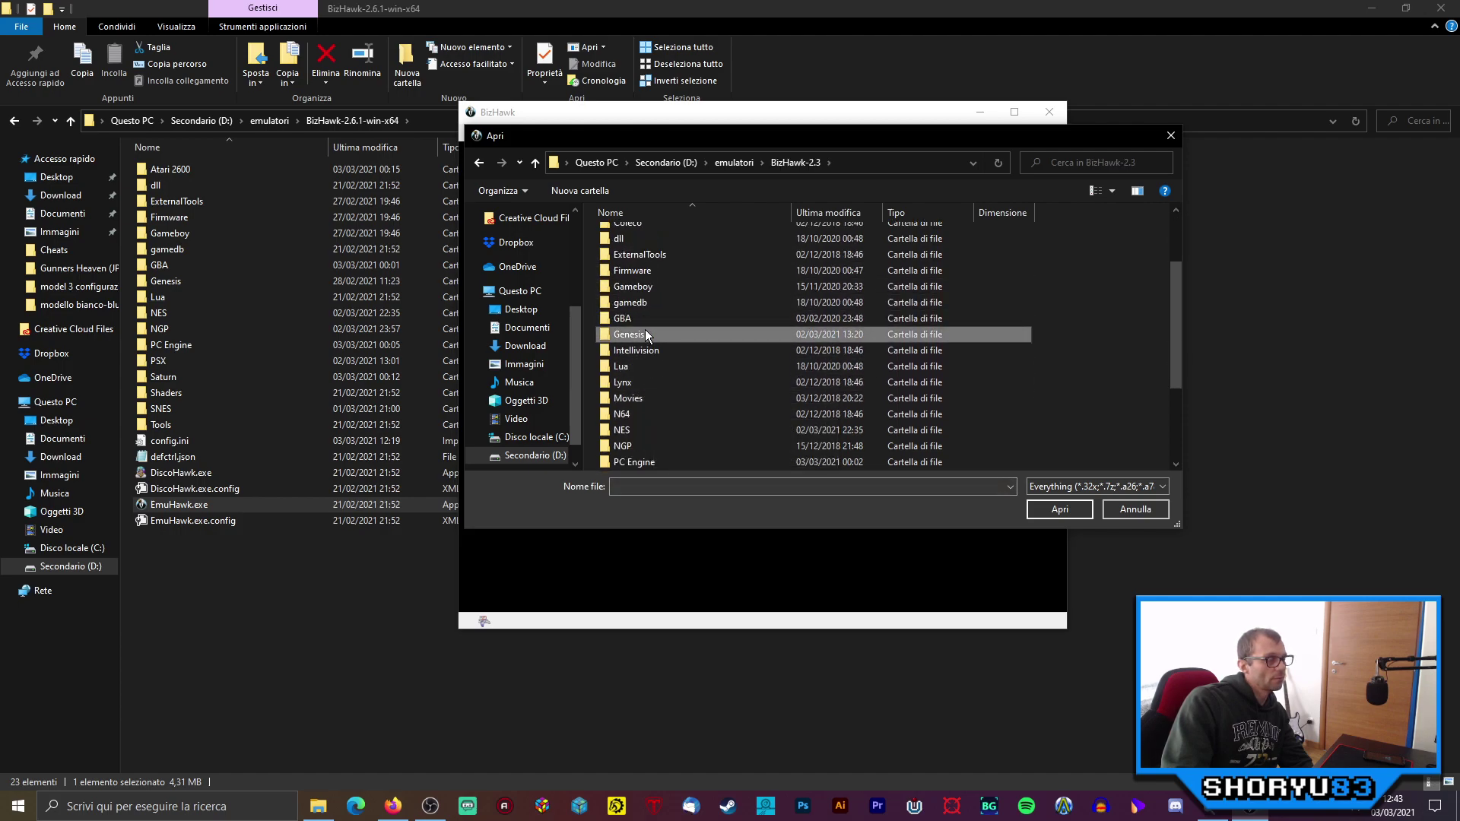
scroll(715, 318, "down", 3)
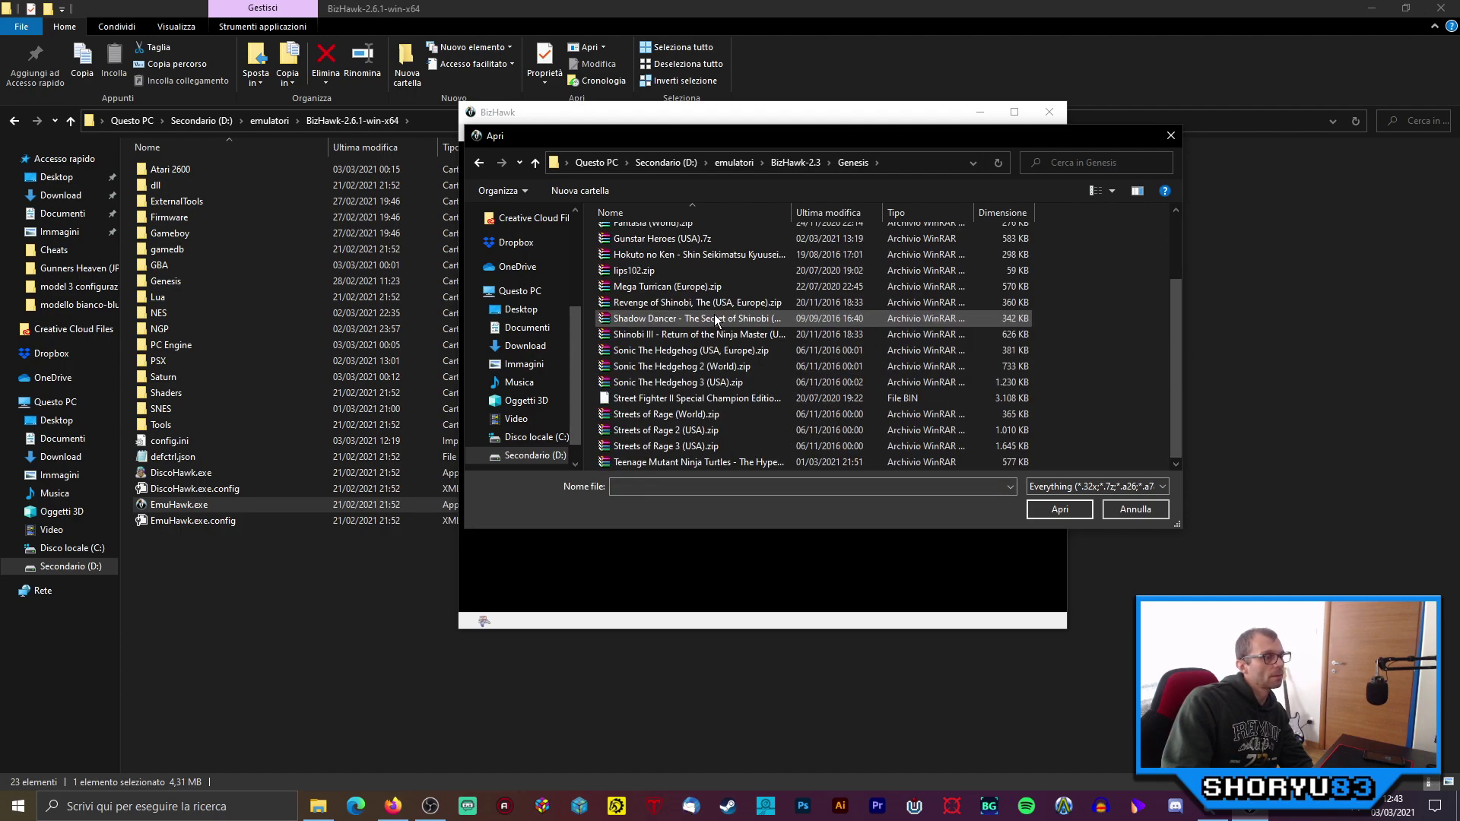
left_click(697, 418)
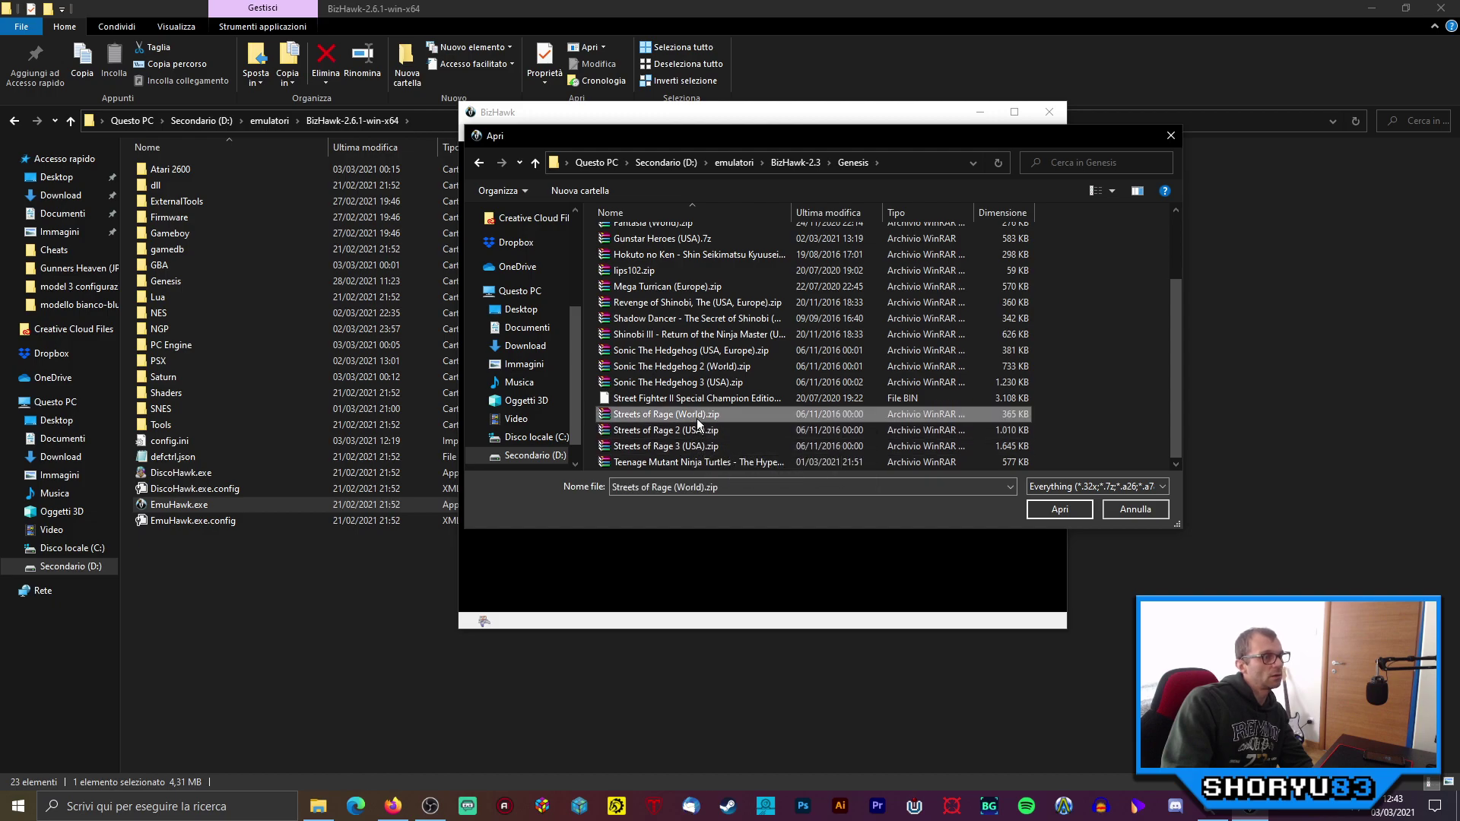
left_click(1059, 509)
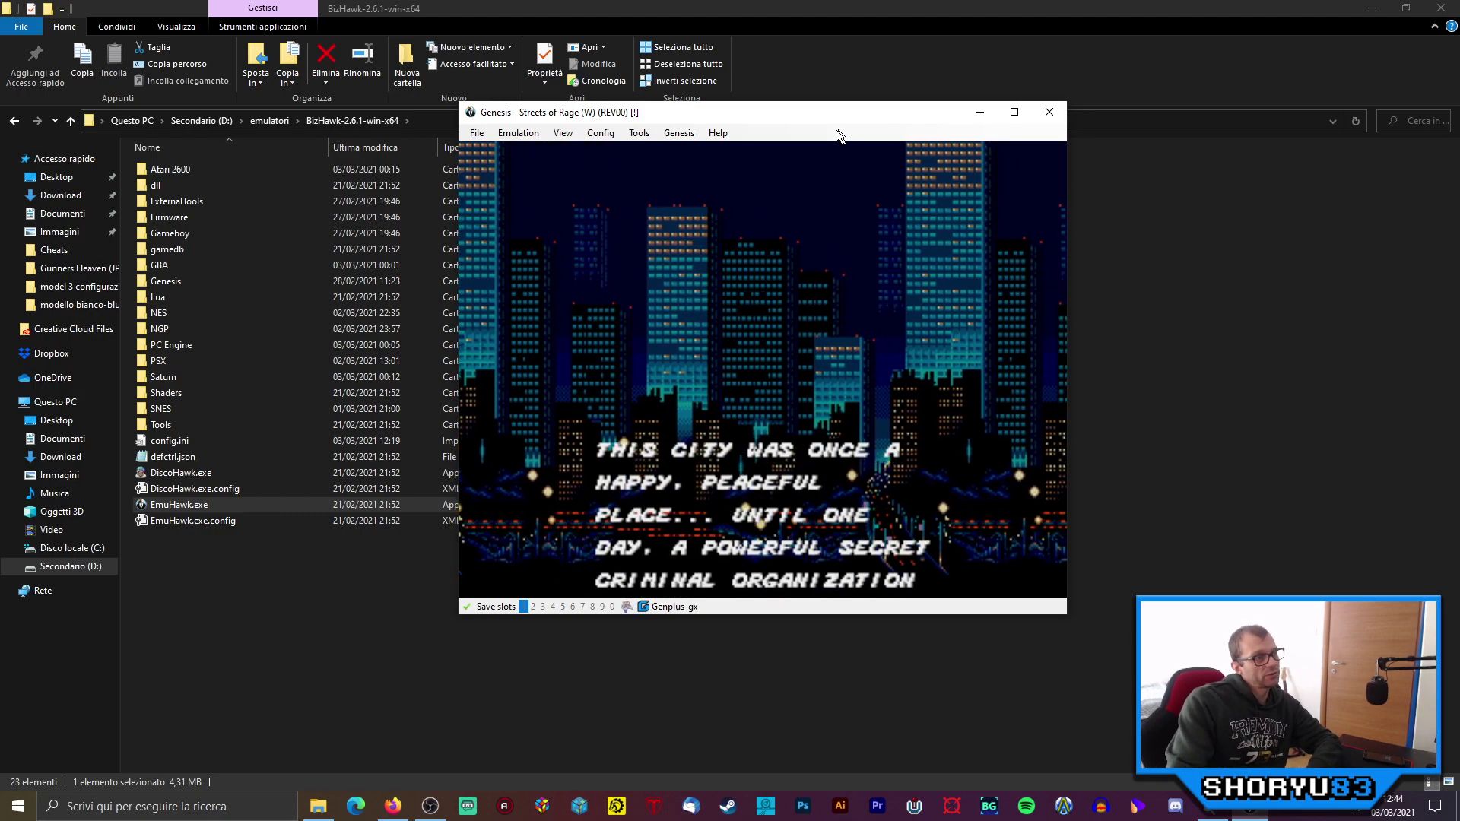
Step: Open the Cheats window for the running game, look through its commands and move the window clear of the game picture
left_click(638, 133)
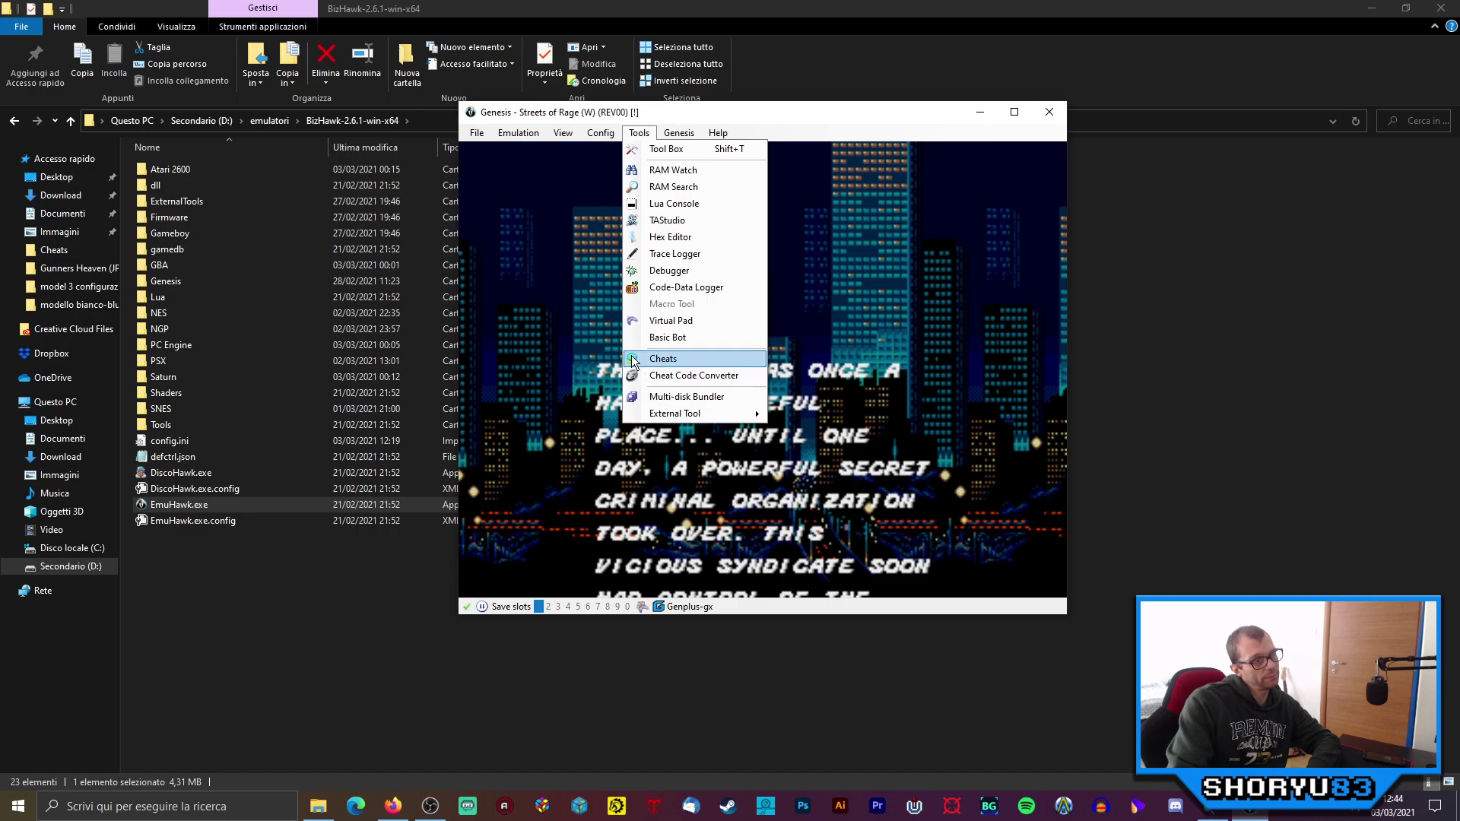
left_click(693, 363)
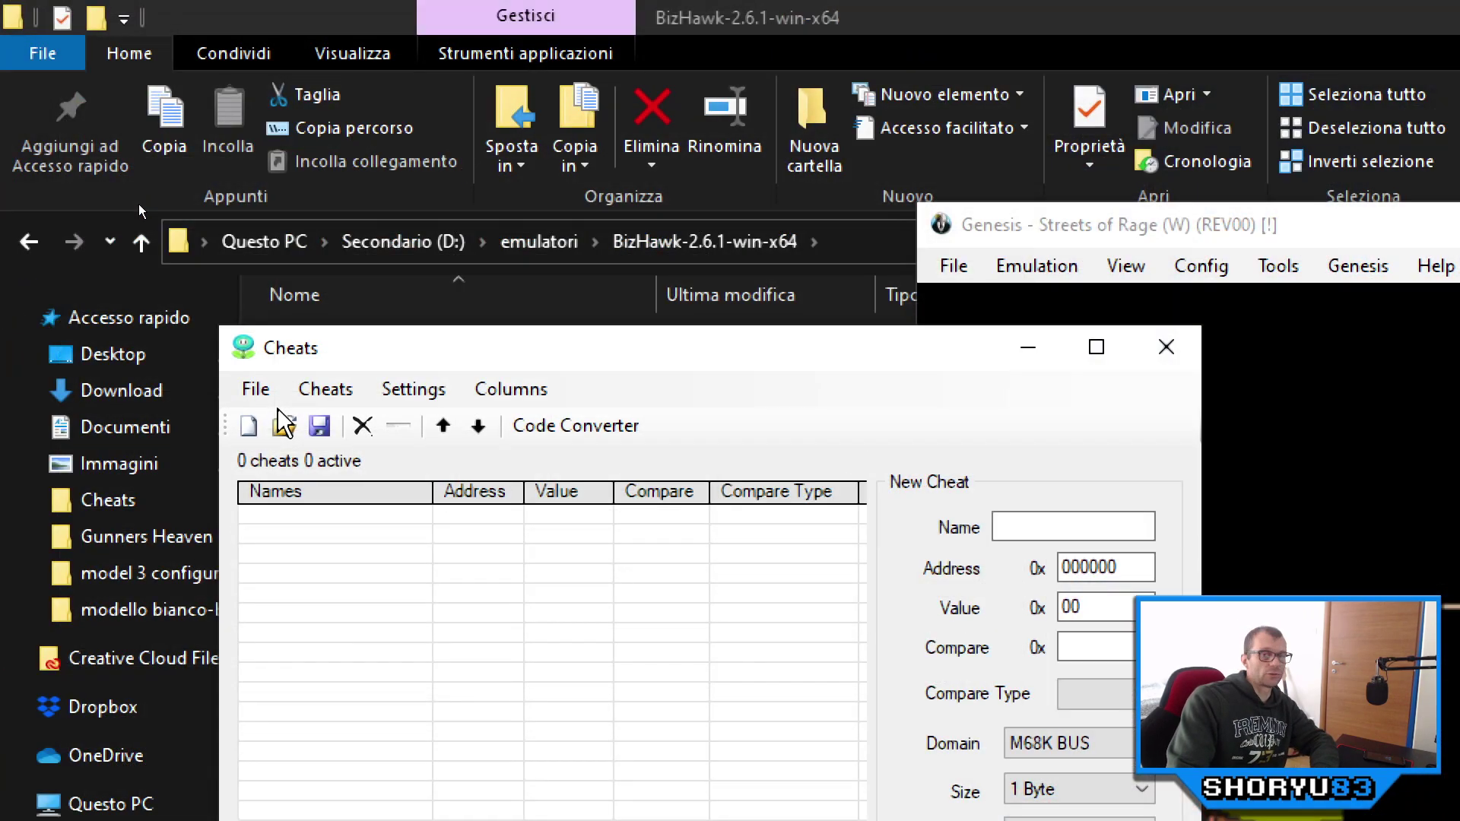
left_click(255, 389)
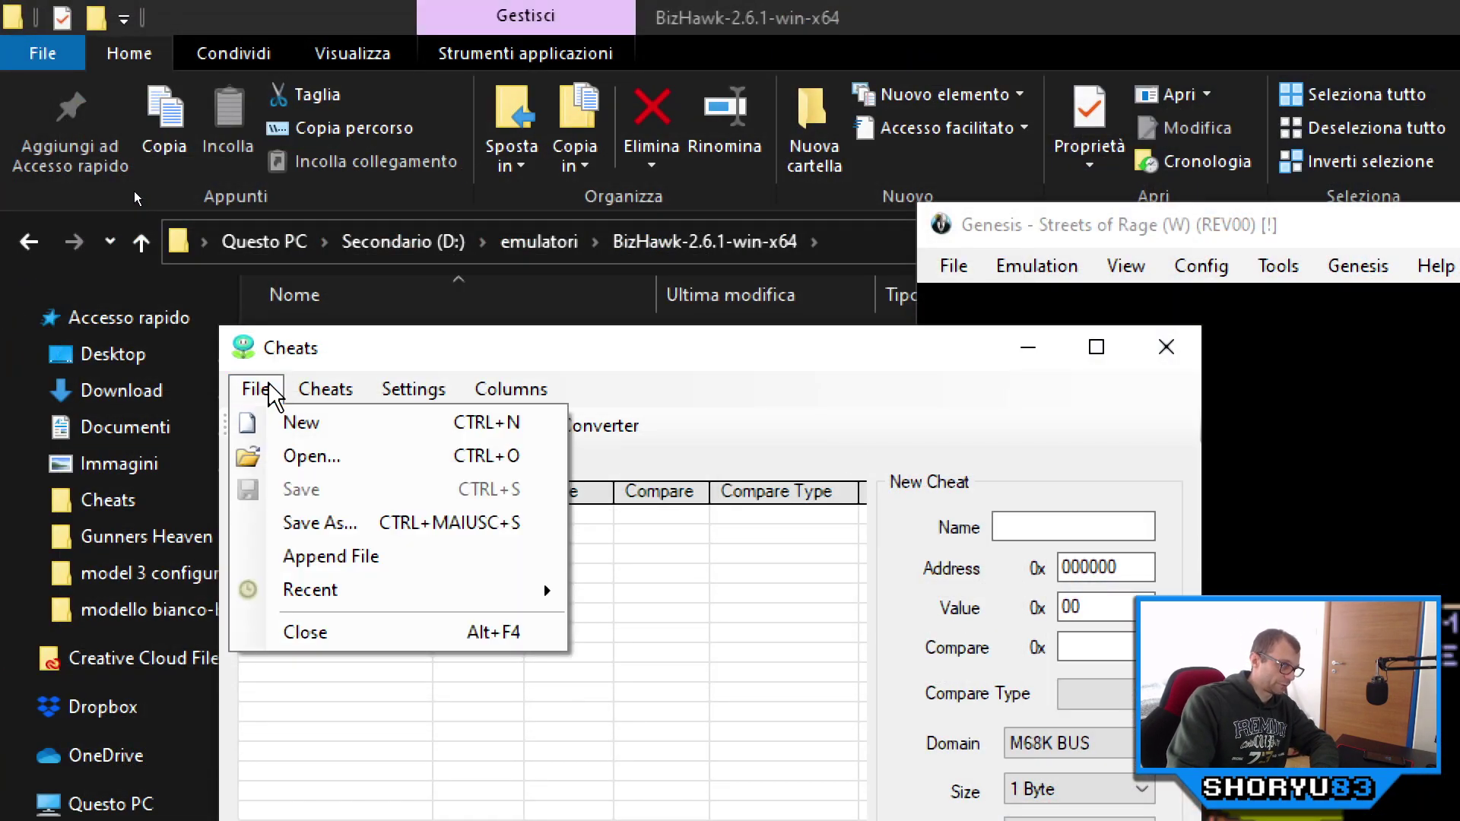
mouse_move(318, 394)
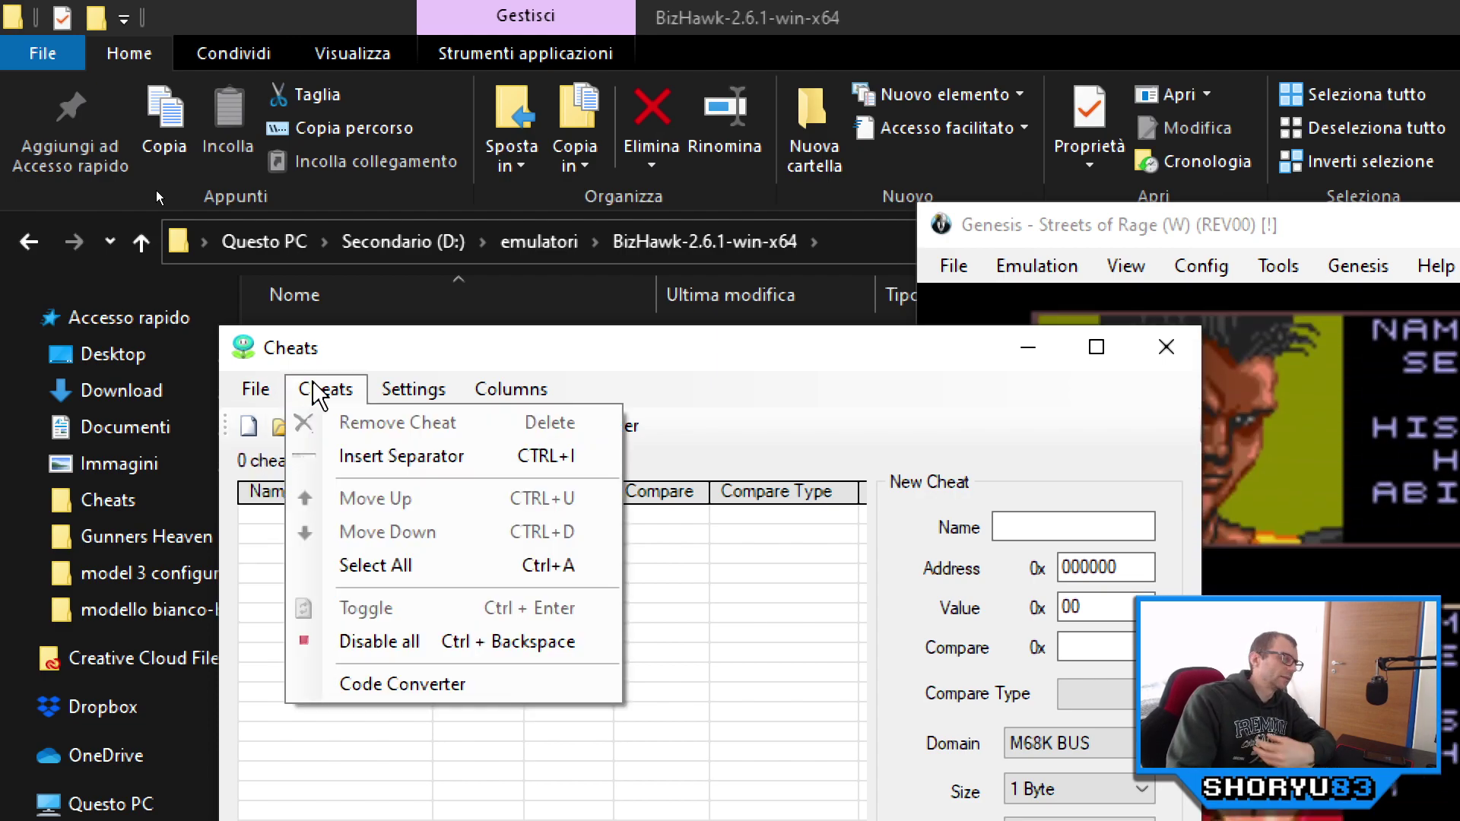
mouse_move(498, 389)
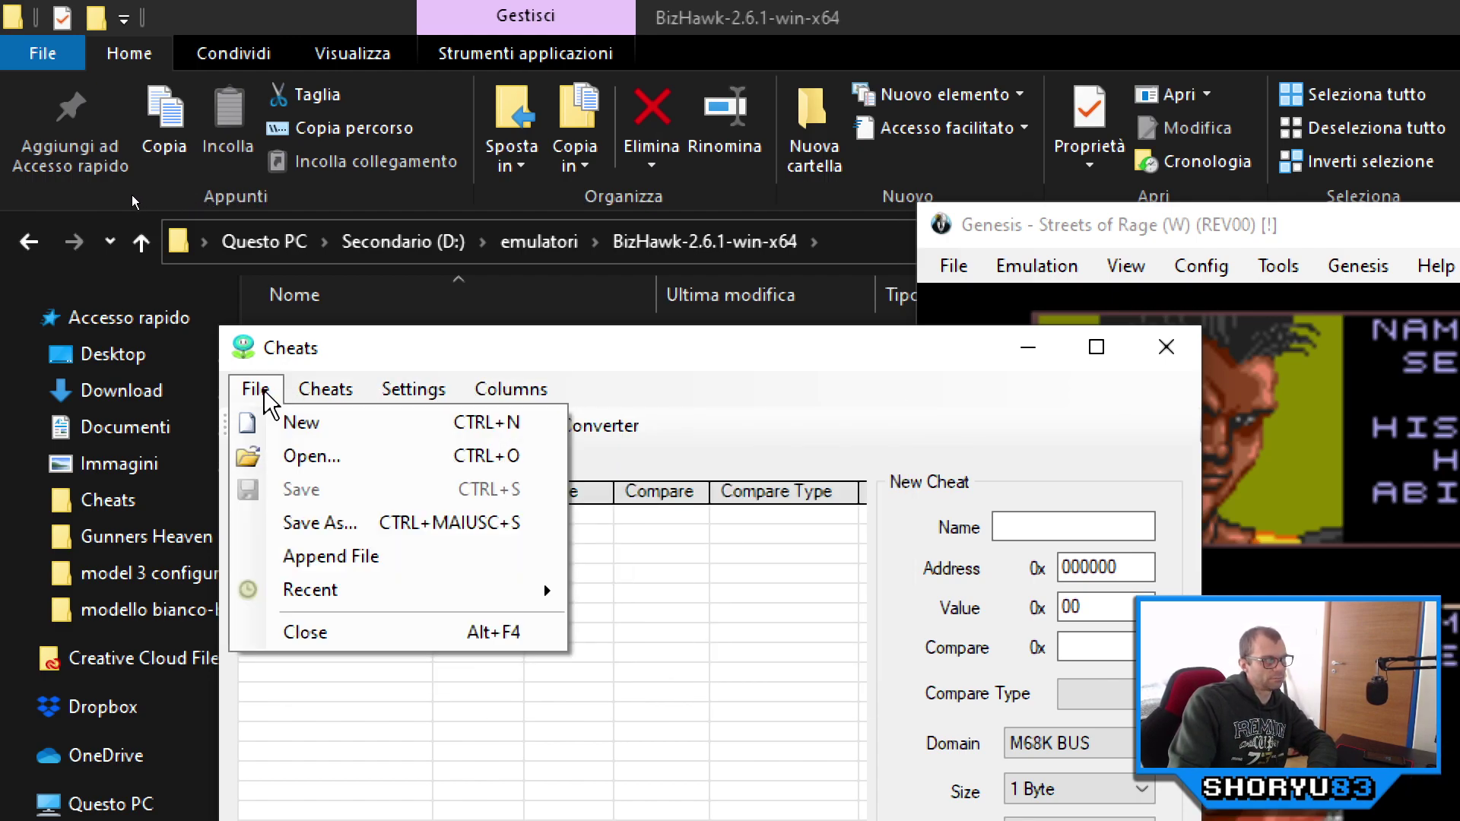
left_click(792, 357)
left_click_drag(794, 359, 691, 229)
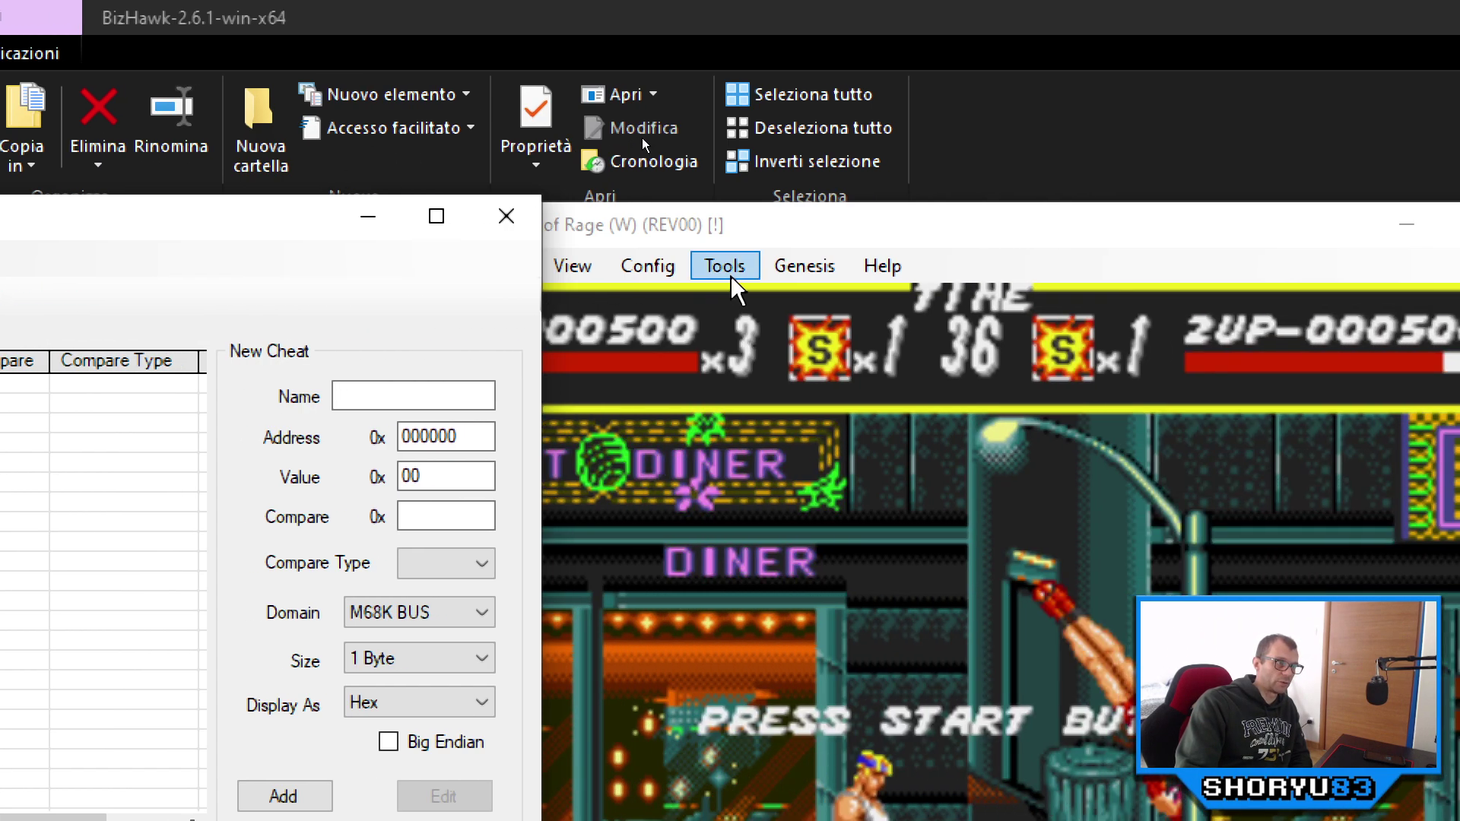
Step: Open the Cheat Code Converter and place its window below the Cheats window
left_click(1278, 266)
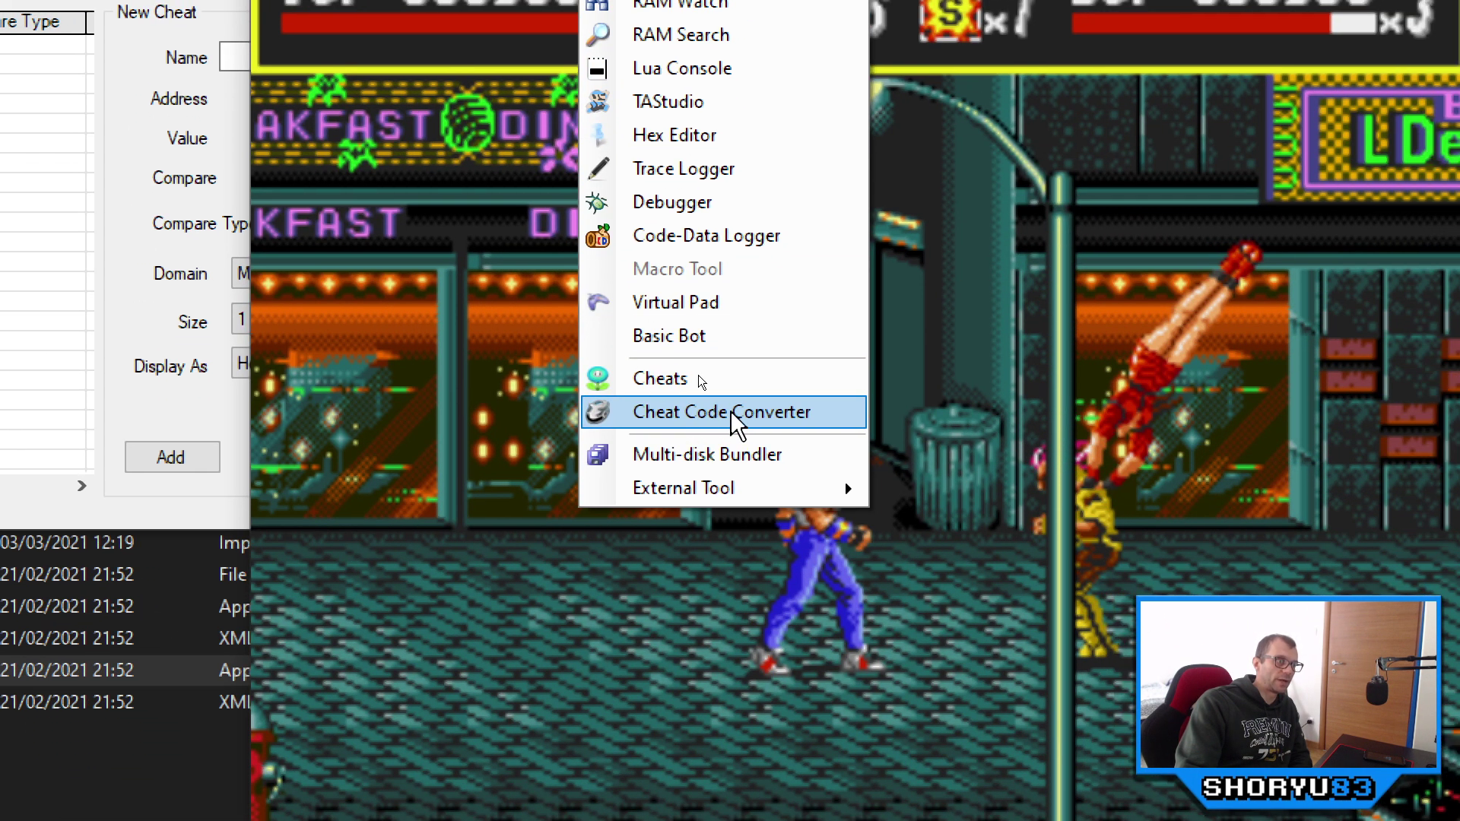
left_click(731, 411)
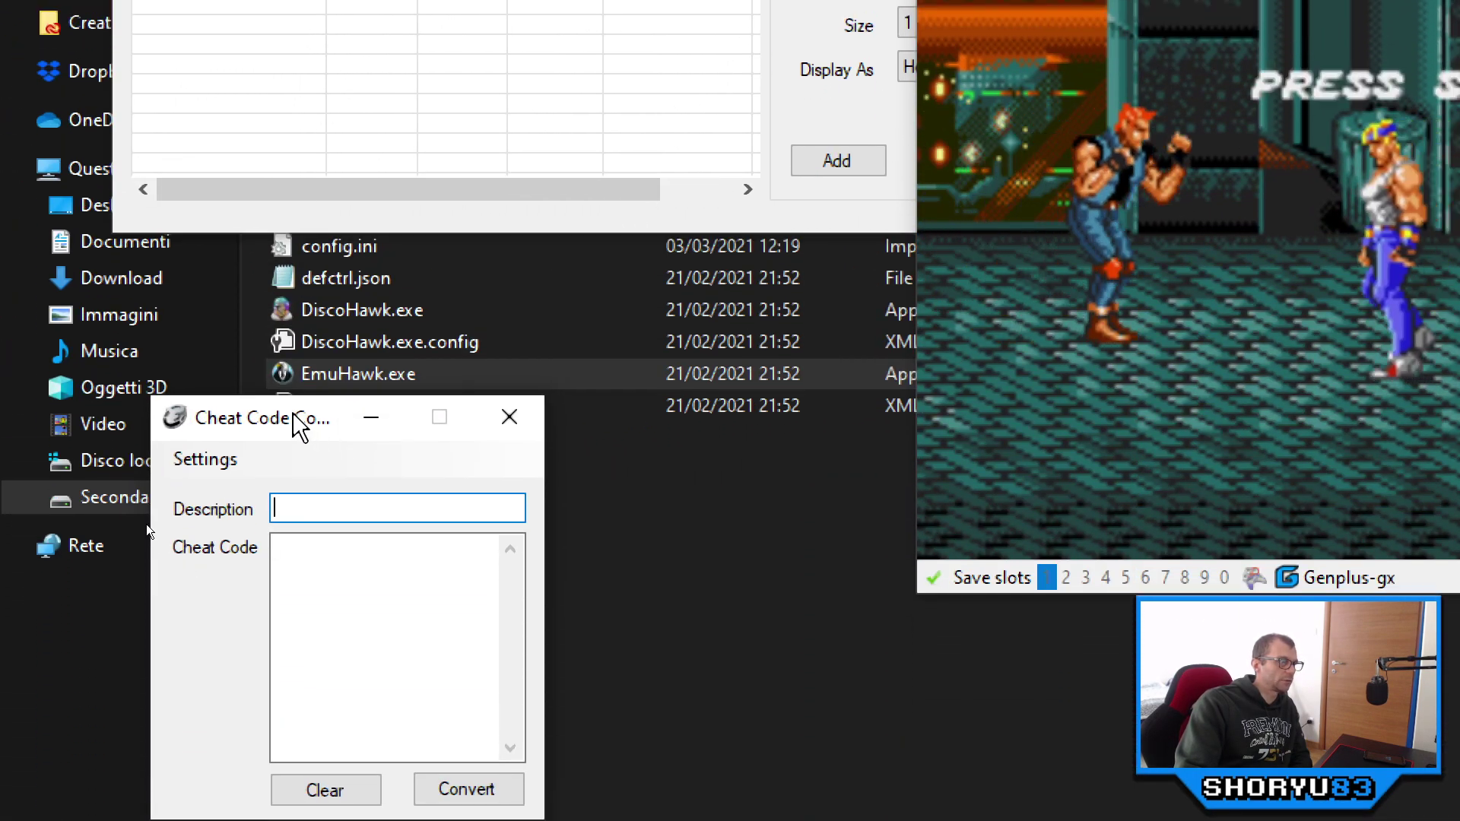
left_click_drag(301, 646, 283, 517)
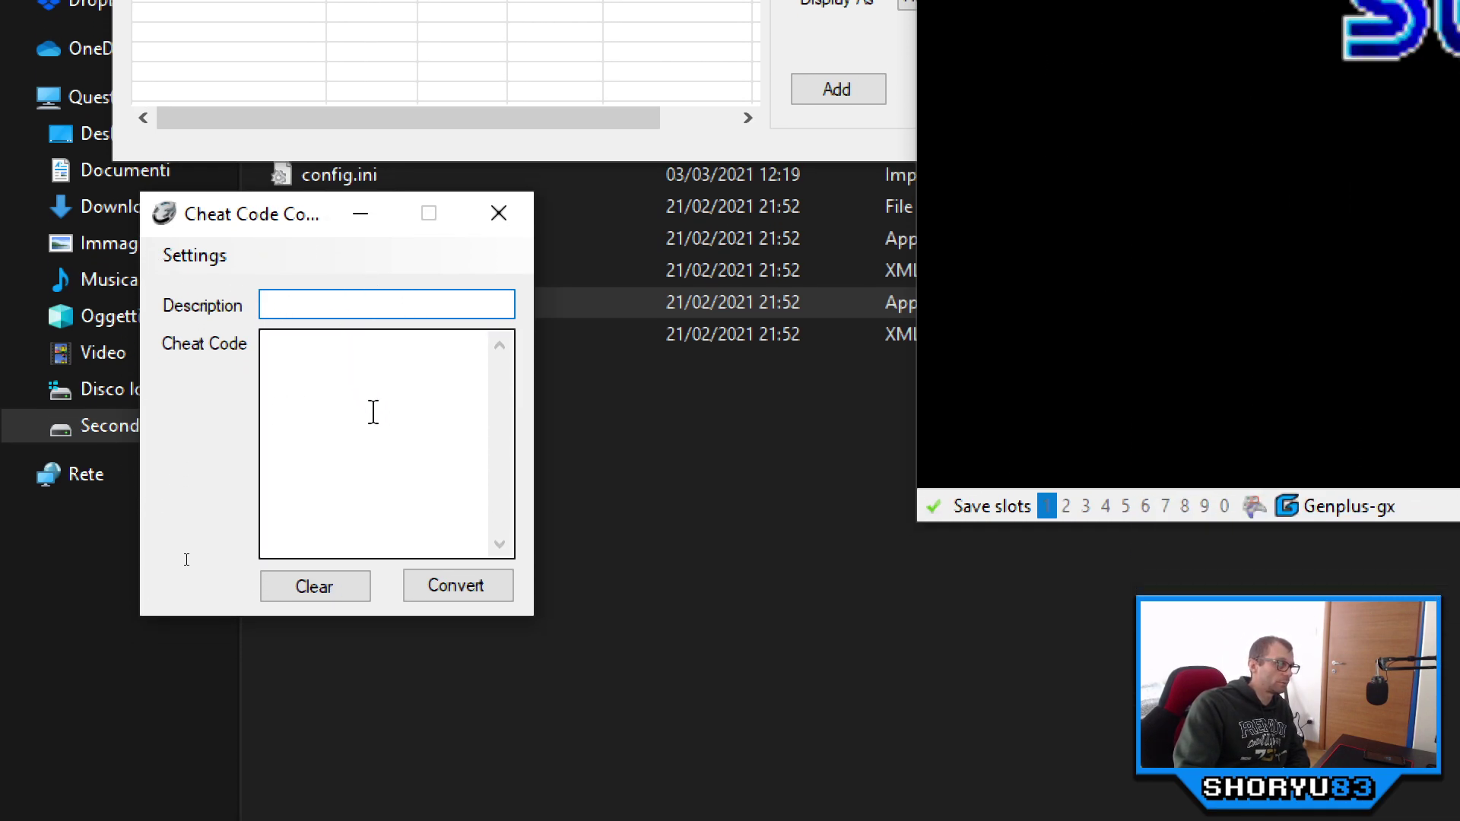
Step: Convert the copied code BEMT-BA7W into a cheat with the description "9 vite"
left_click(373, 413)
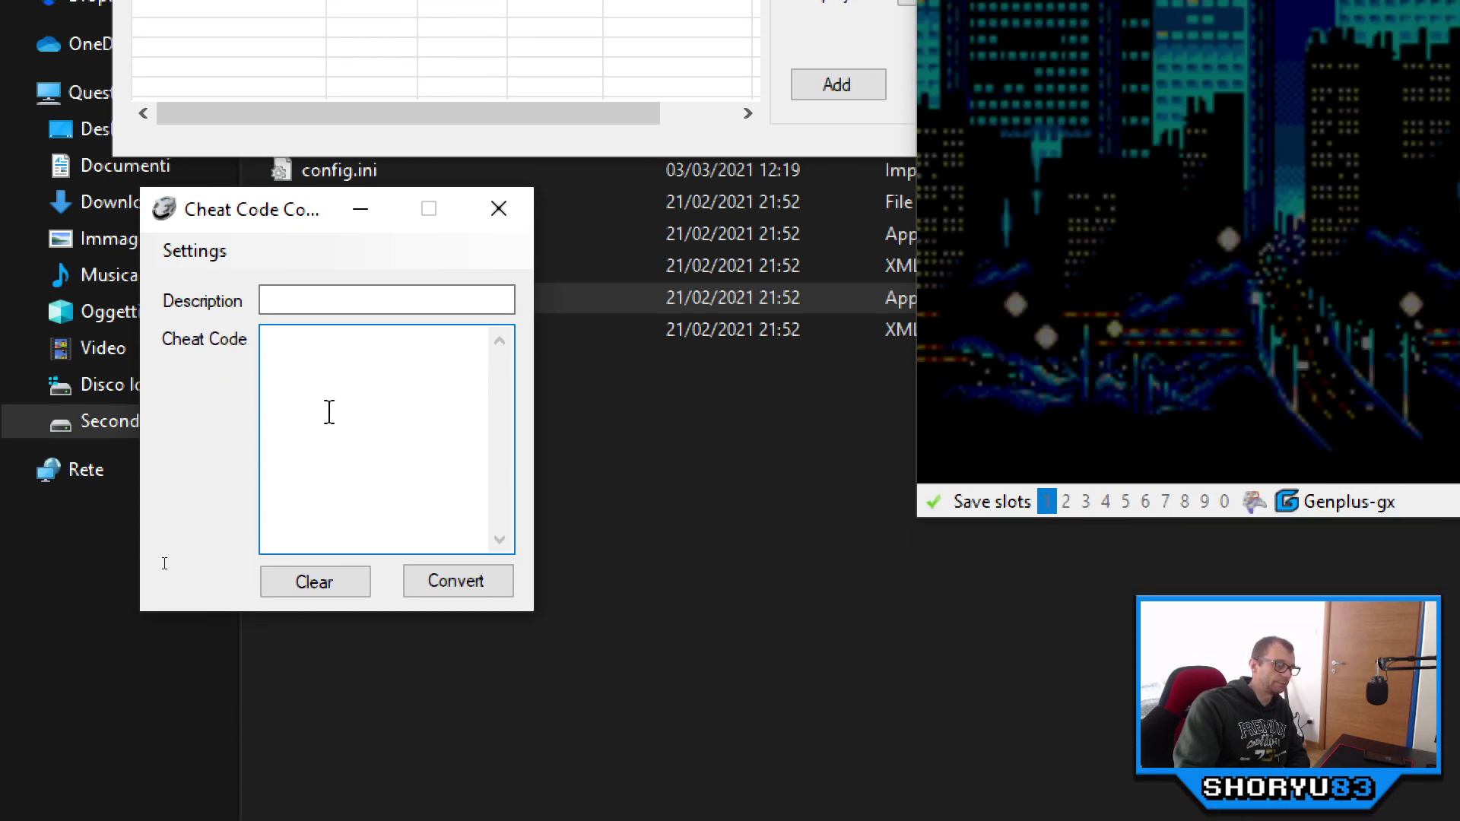
right_click(356, 399)
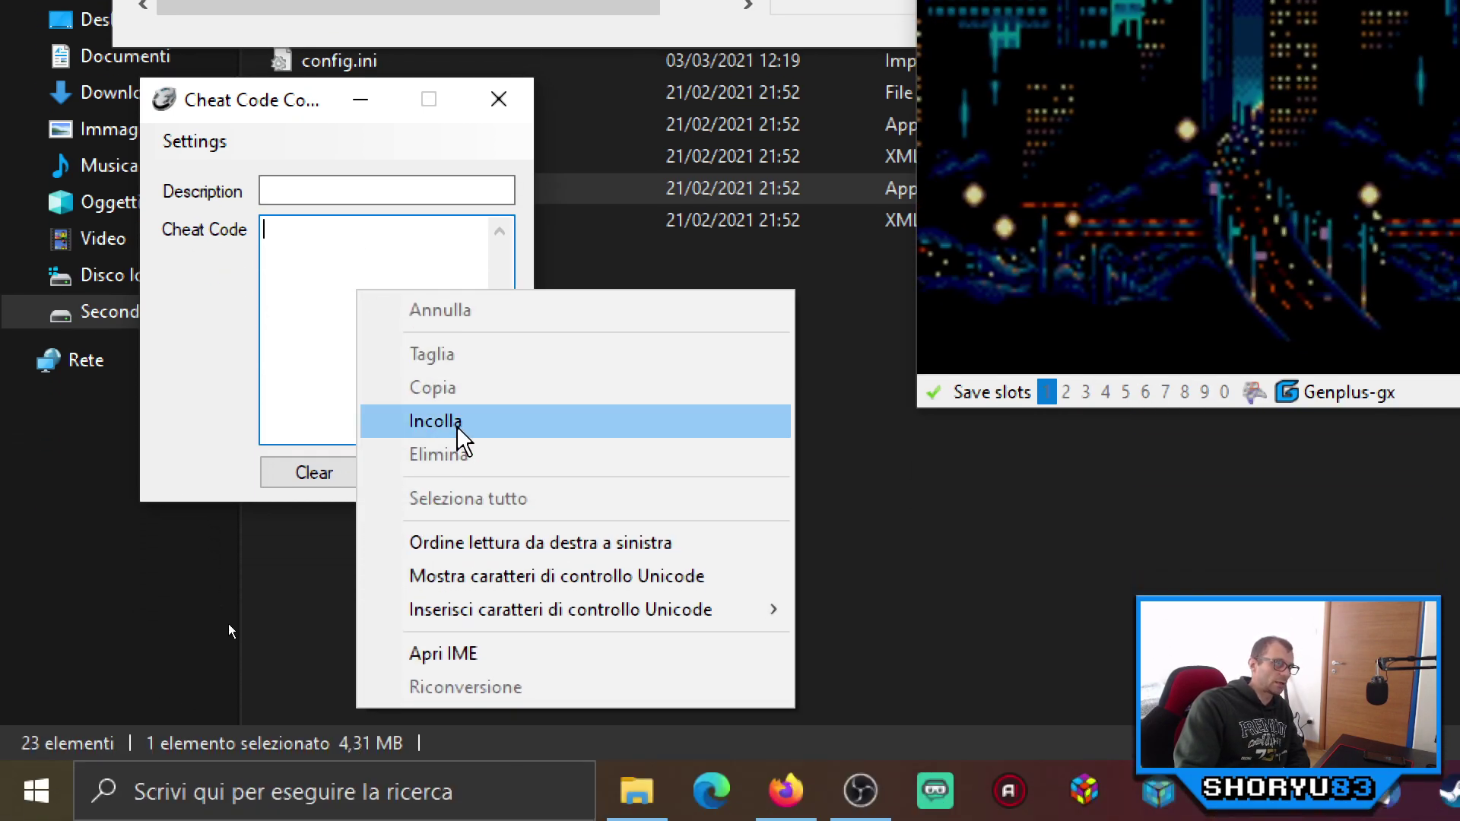
left_click(438, 451)
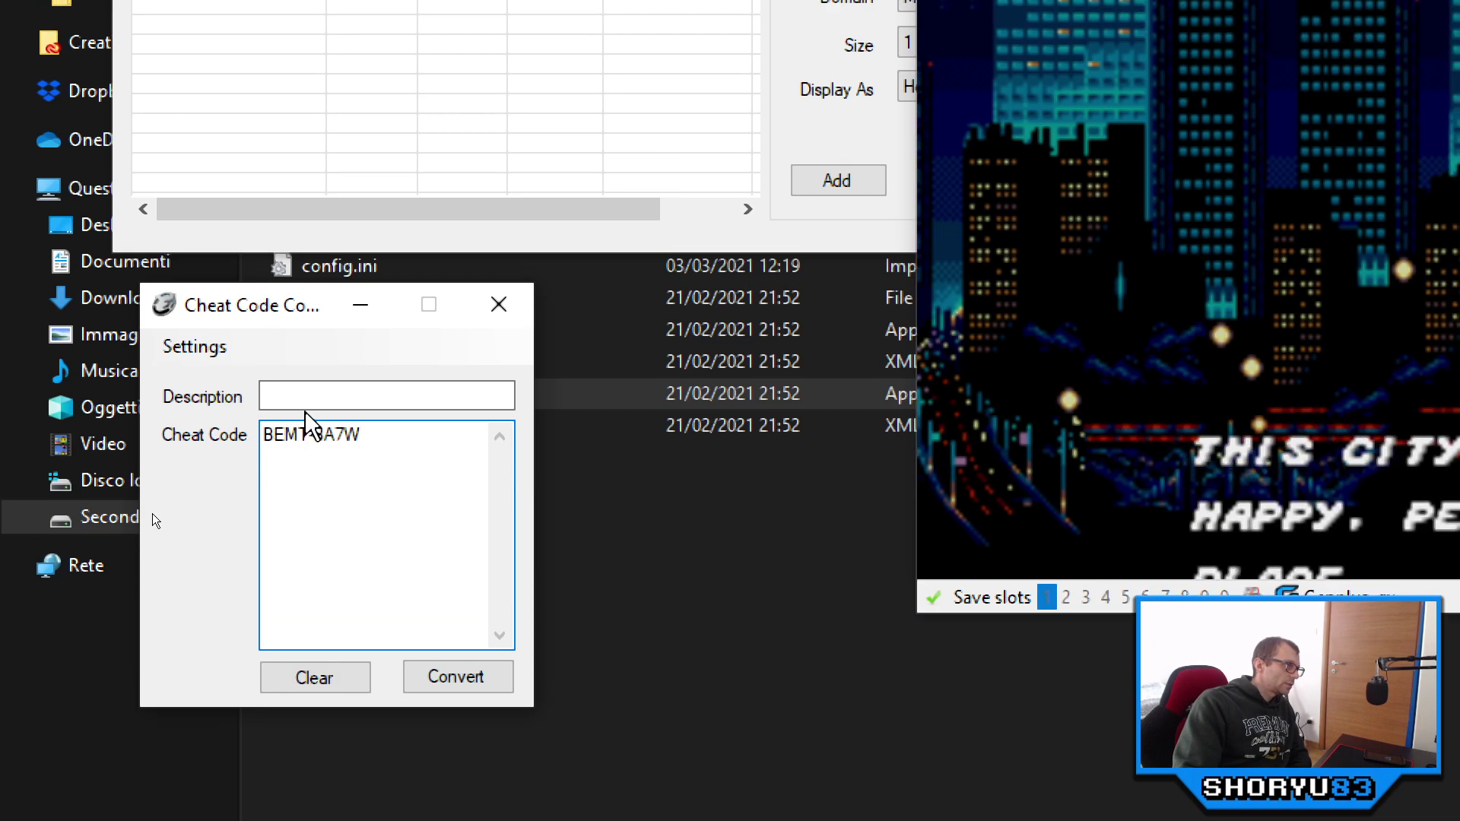
left_click(311, 248)
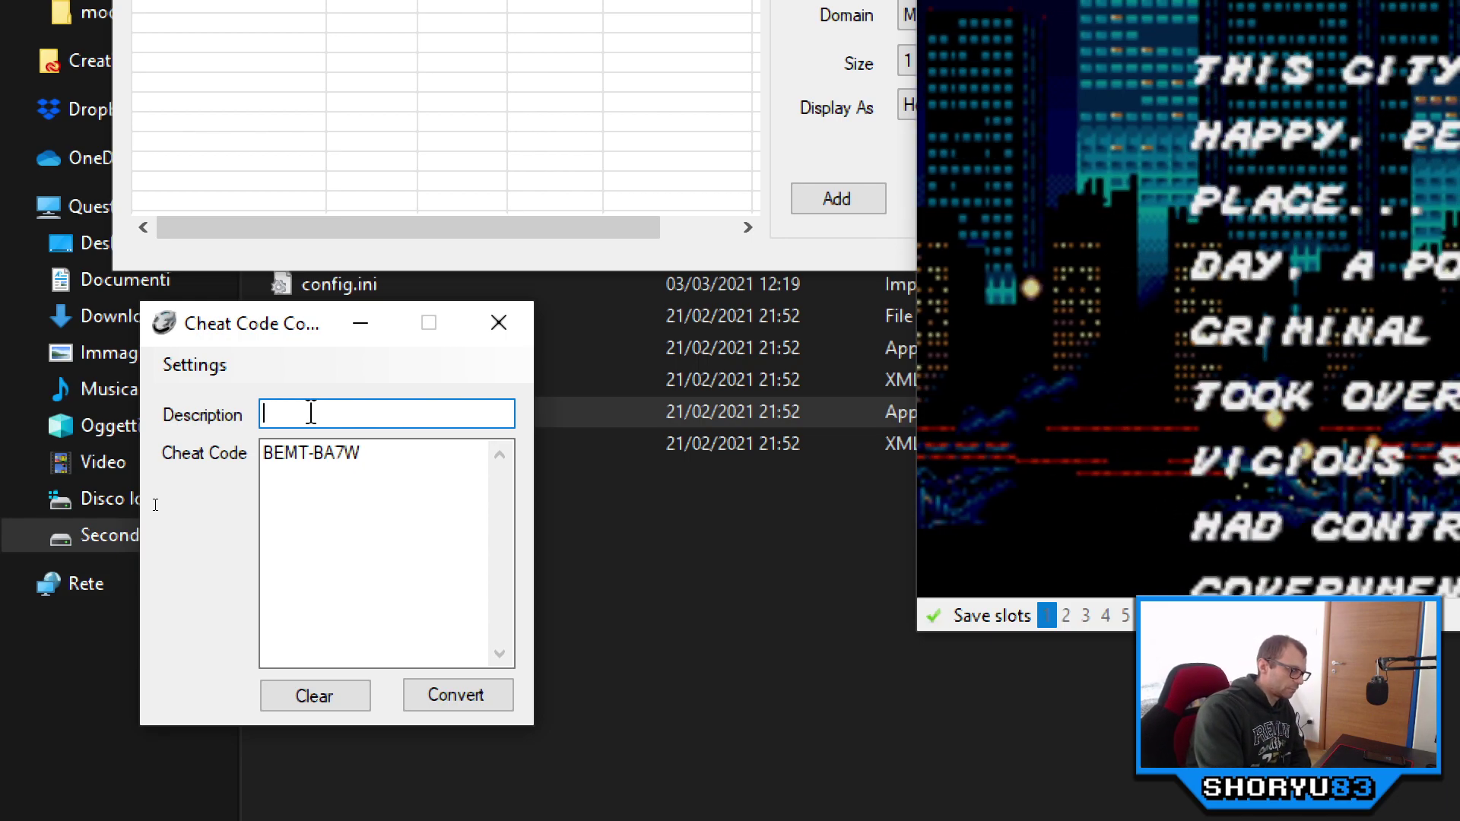
type("9 vite")
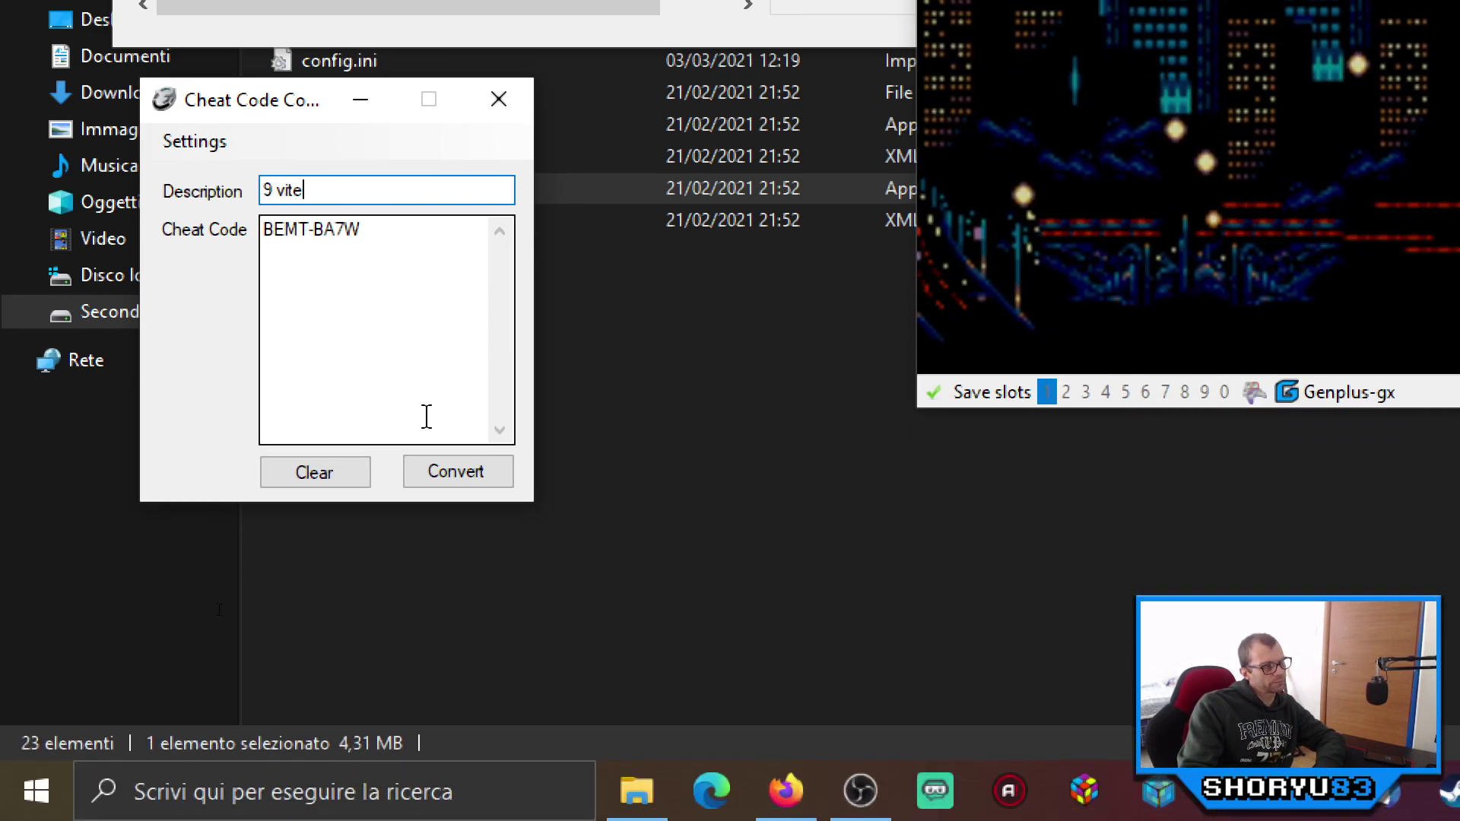
left_click(483, 477)
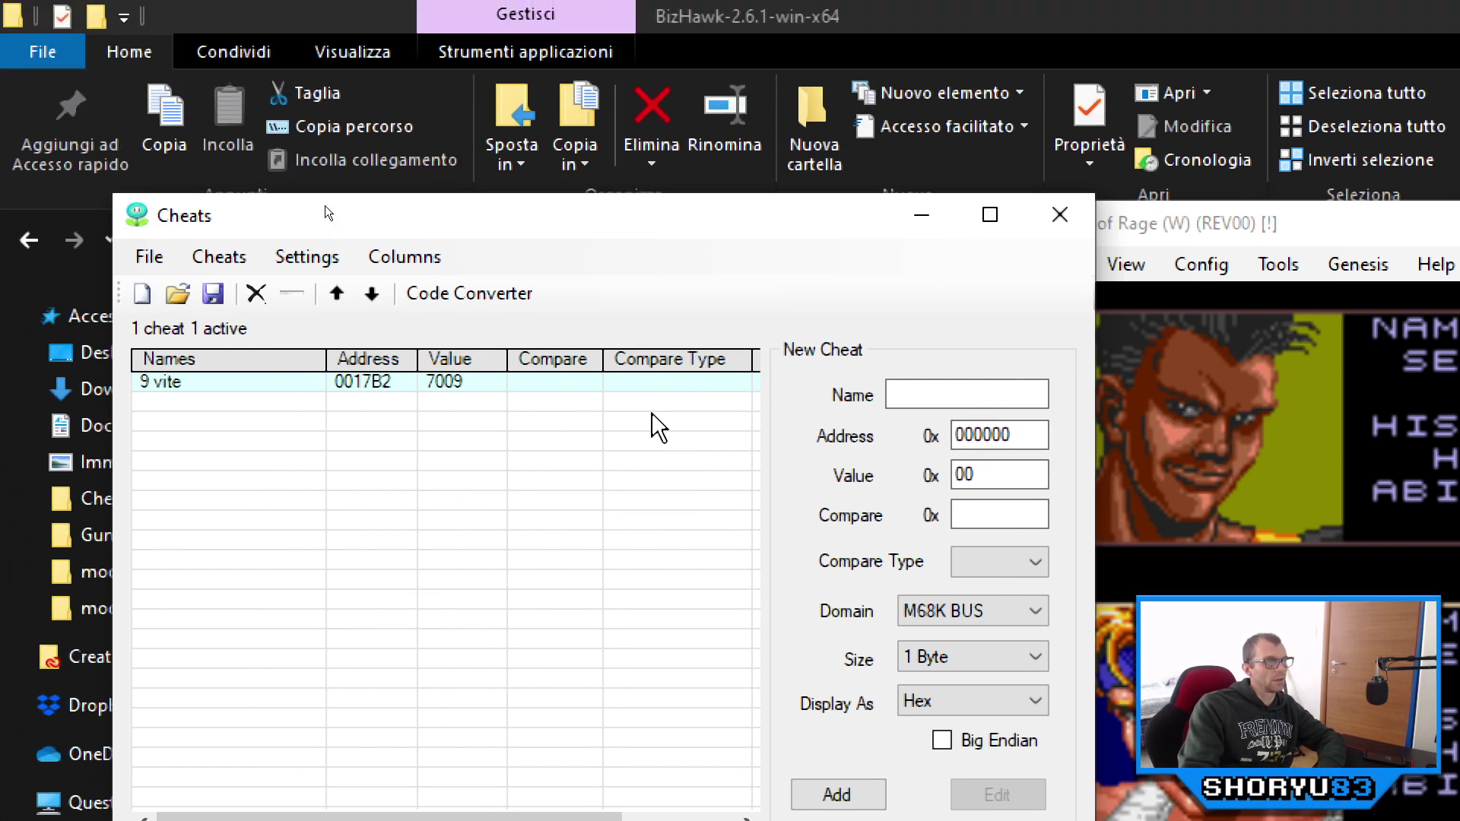
Step: Change the memory domain of the "9 vite" cheat to MD CART, apply the edit and deselect the cheat
left_click(180, 387)
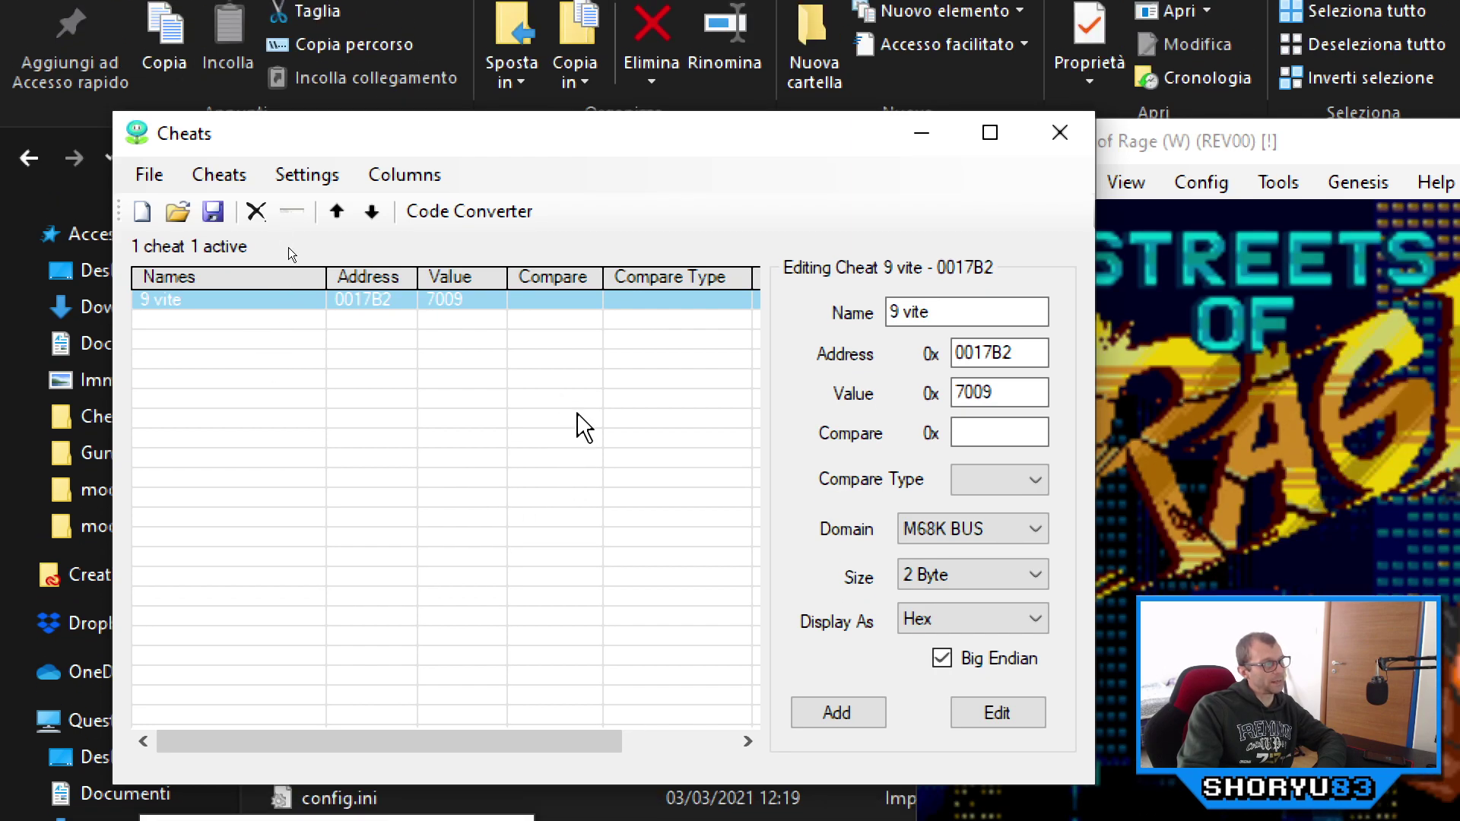
left_click(577, 403)
left_click(540, 279)
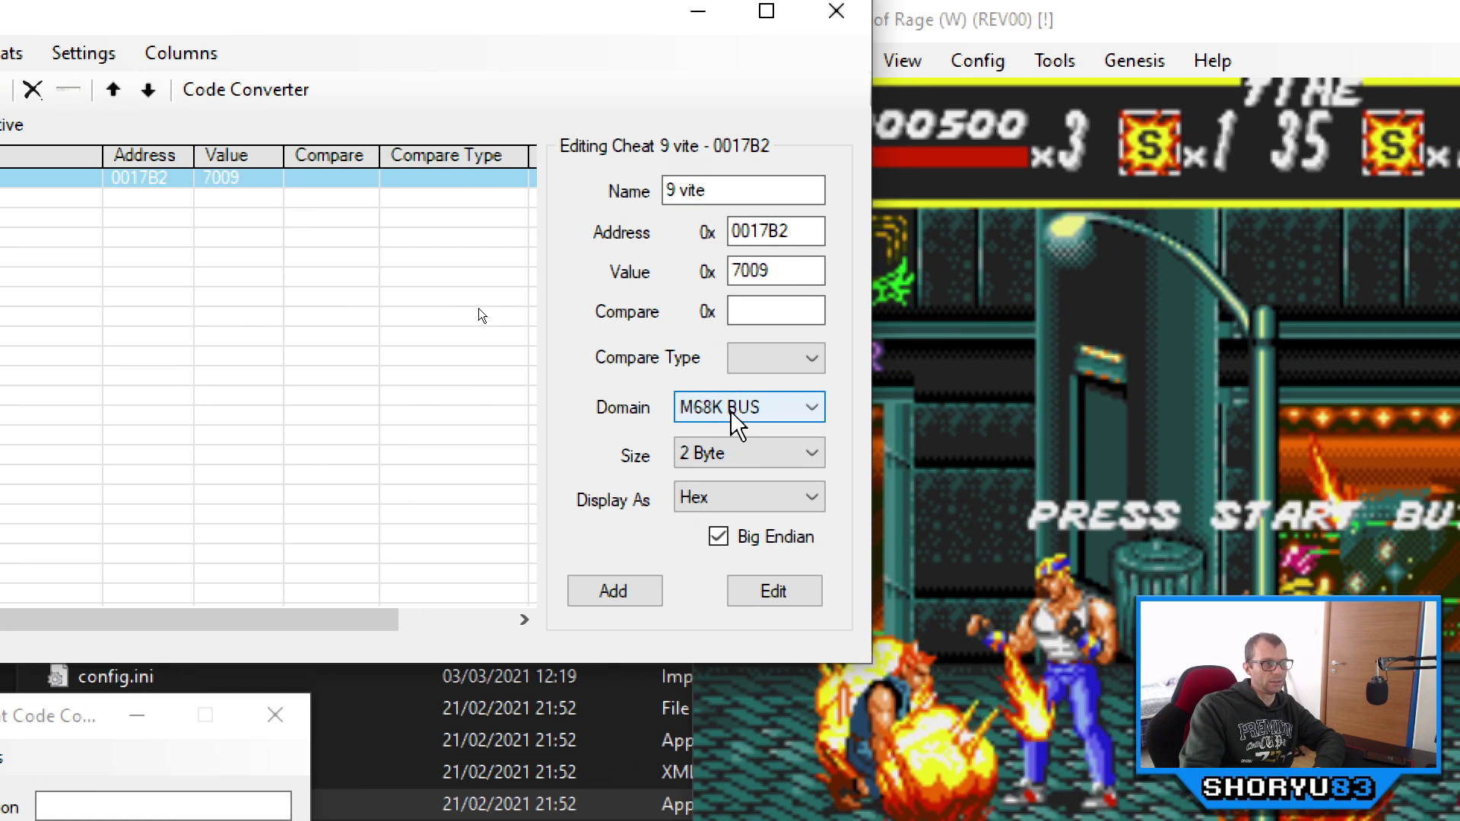
left_click(813, 410)
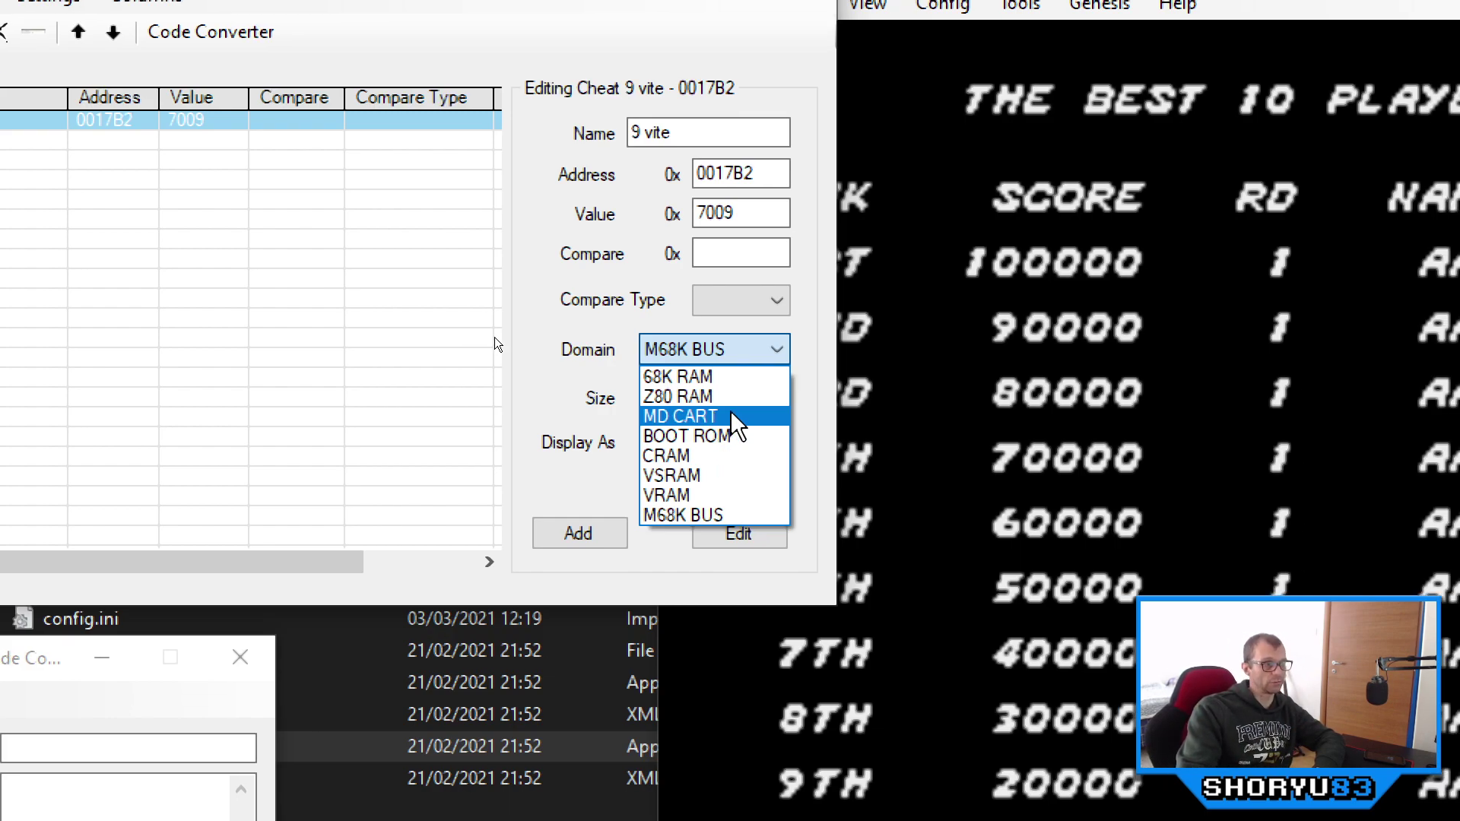
left_click(732, 415)
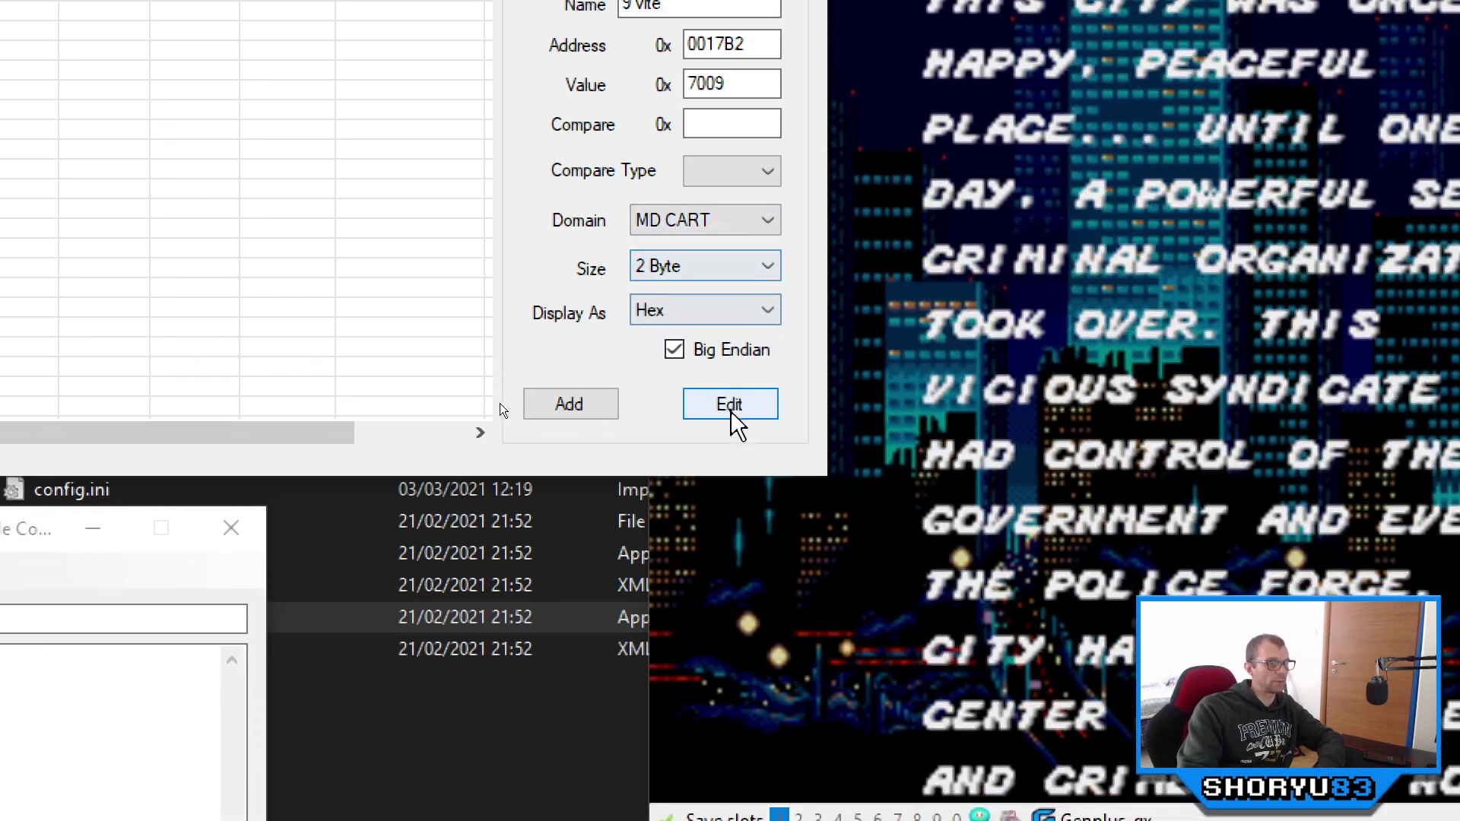
left_click(730, 405)
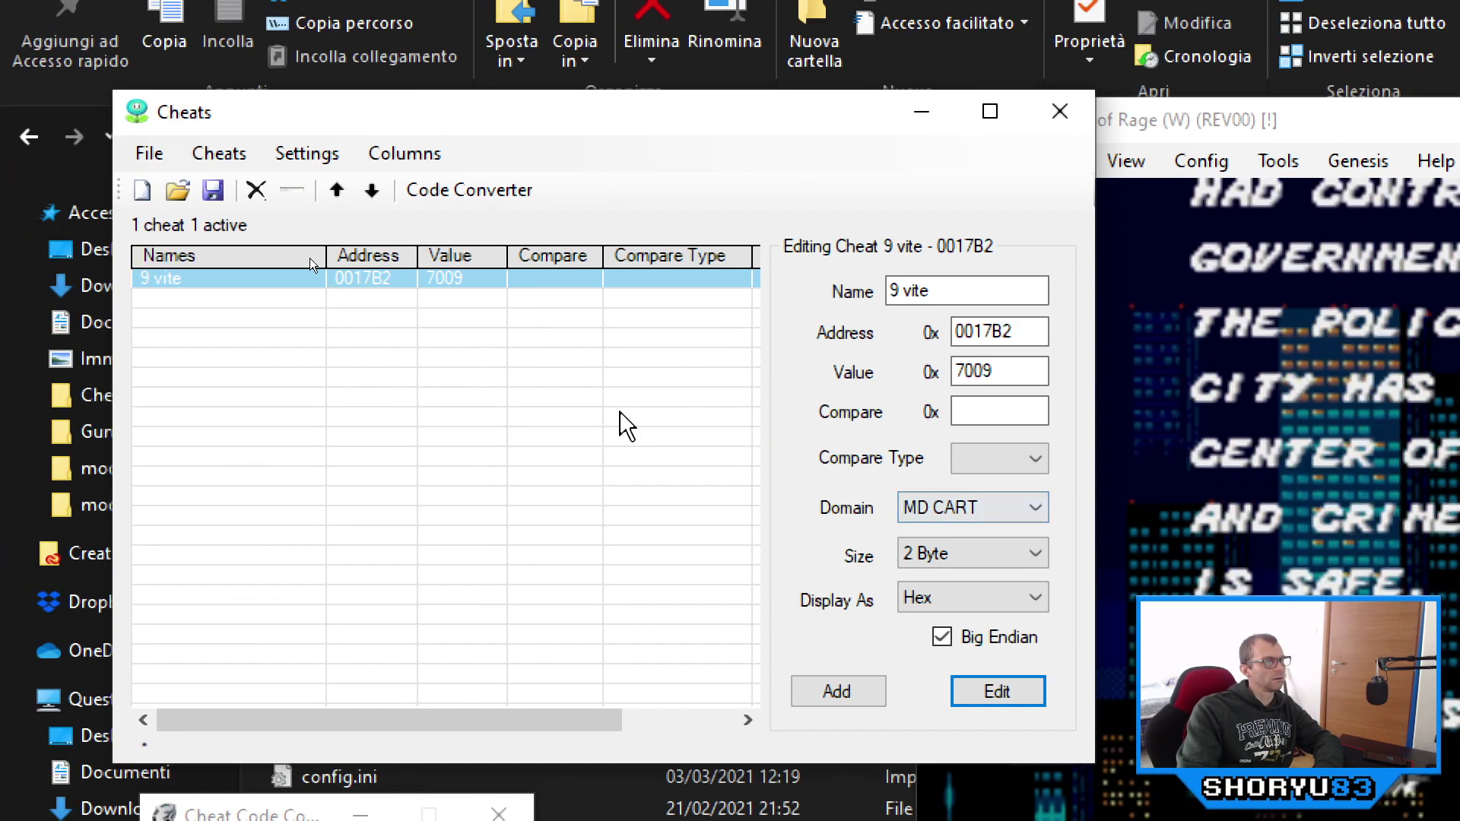
left_click(384, 319)
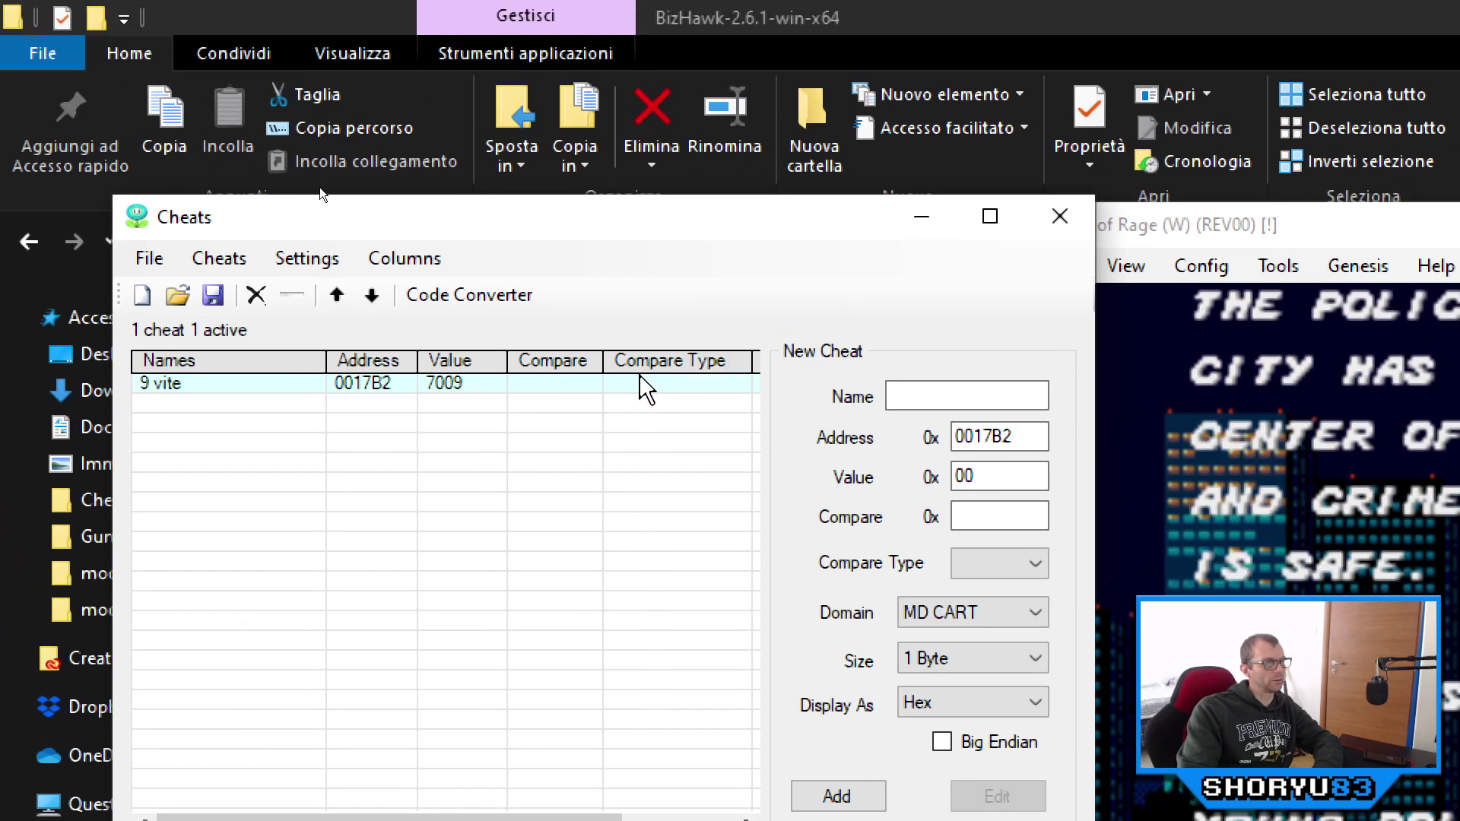
Step: Bring the game window forward and start a one-player game with Adam to test the "9 vite" cheat
left_click(643, 386)
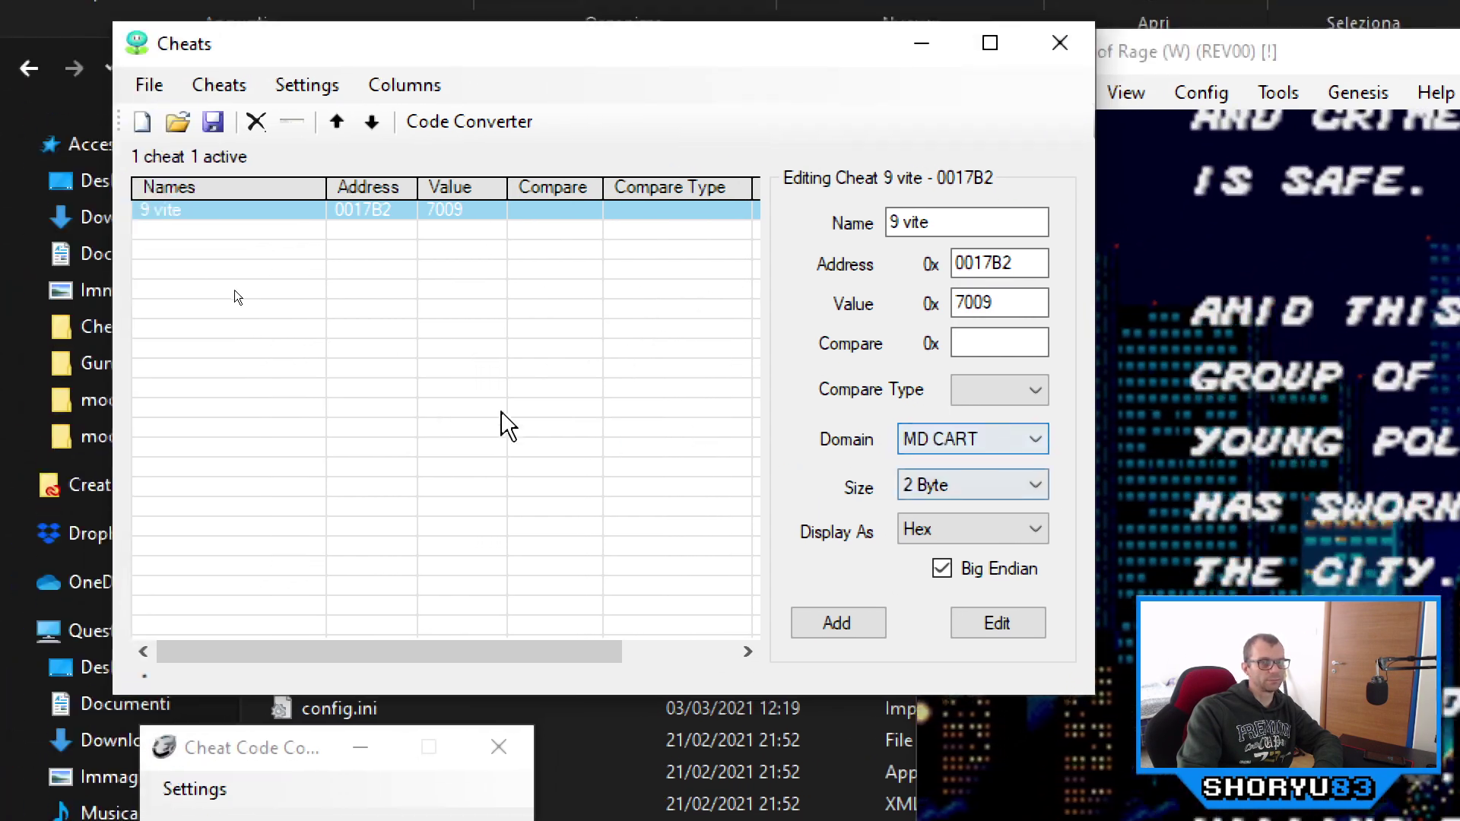
left_click(180, 412)
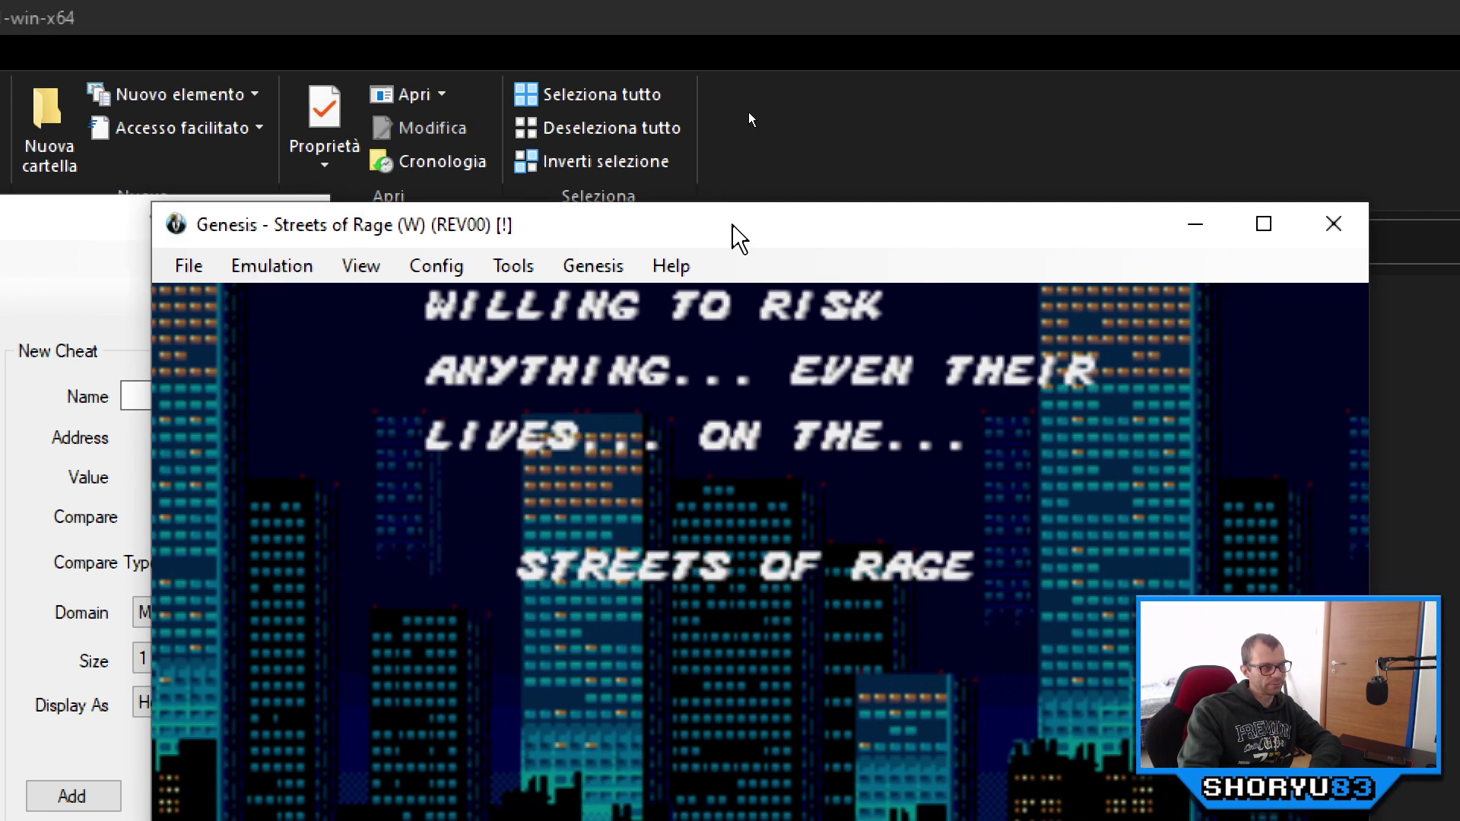
left_click_drag(733, 238, 707, 120)
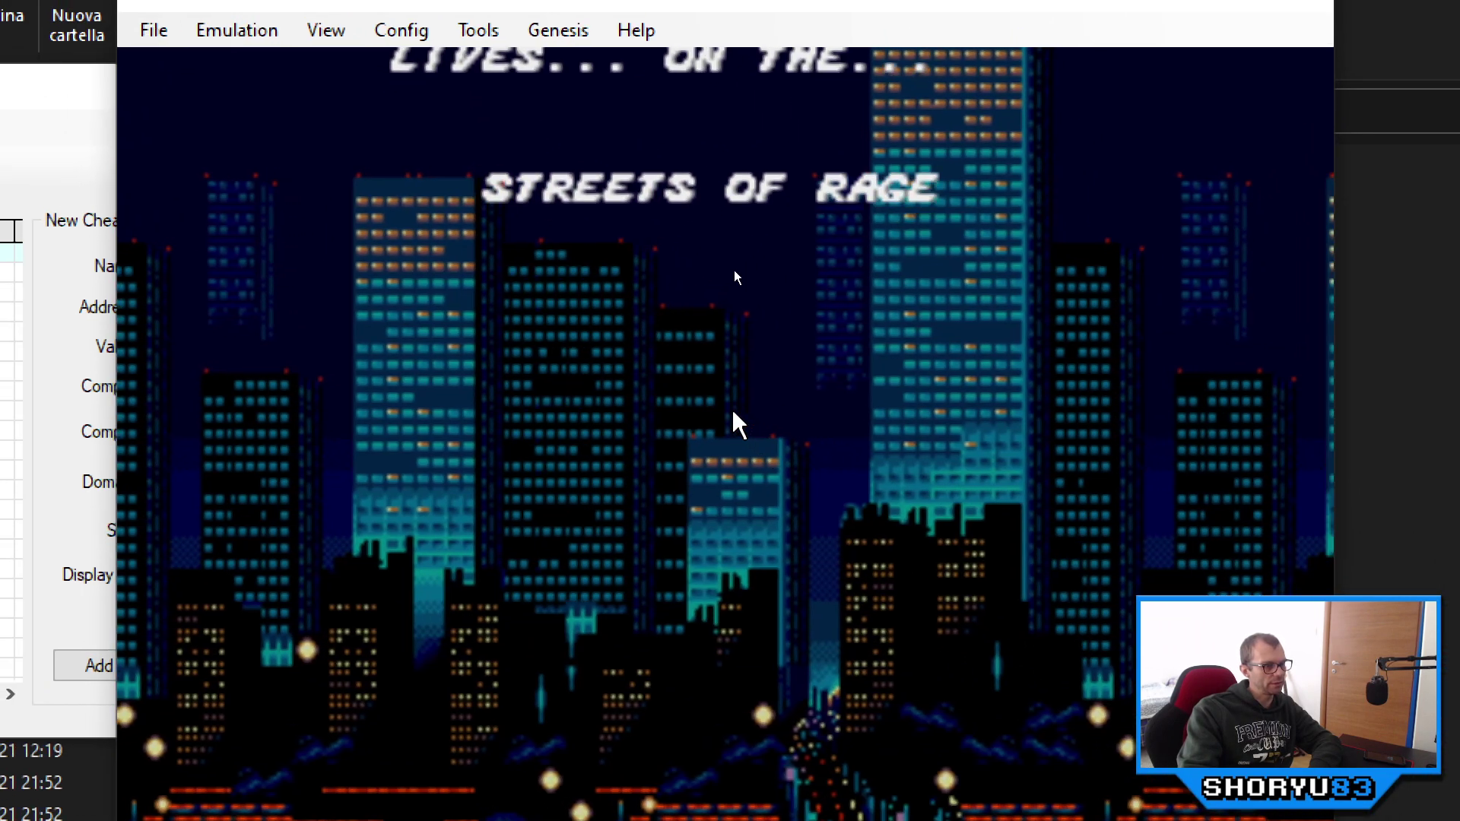
key("Return")
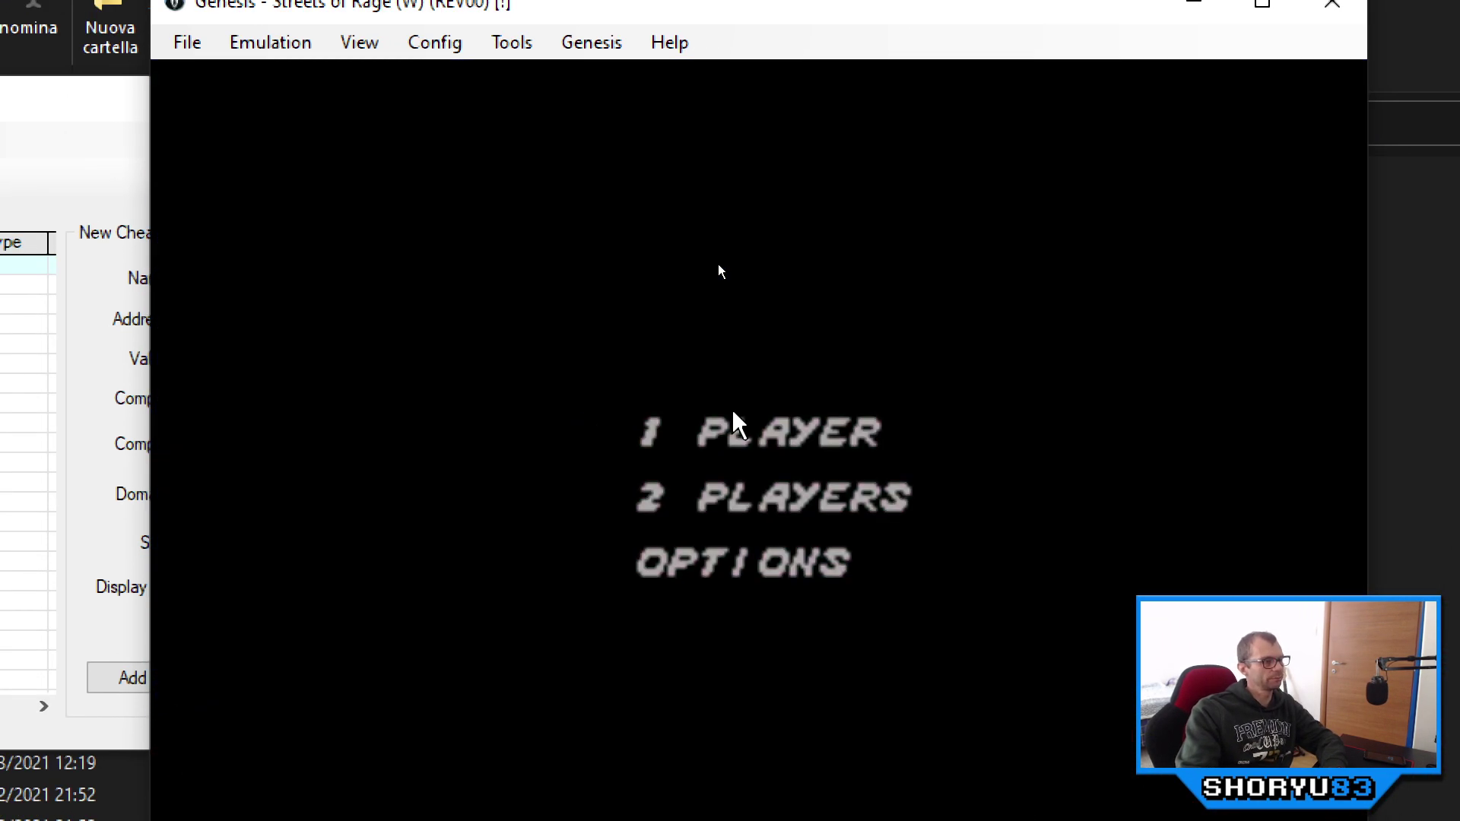
key("Return")
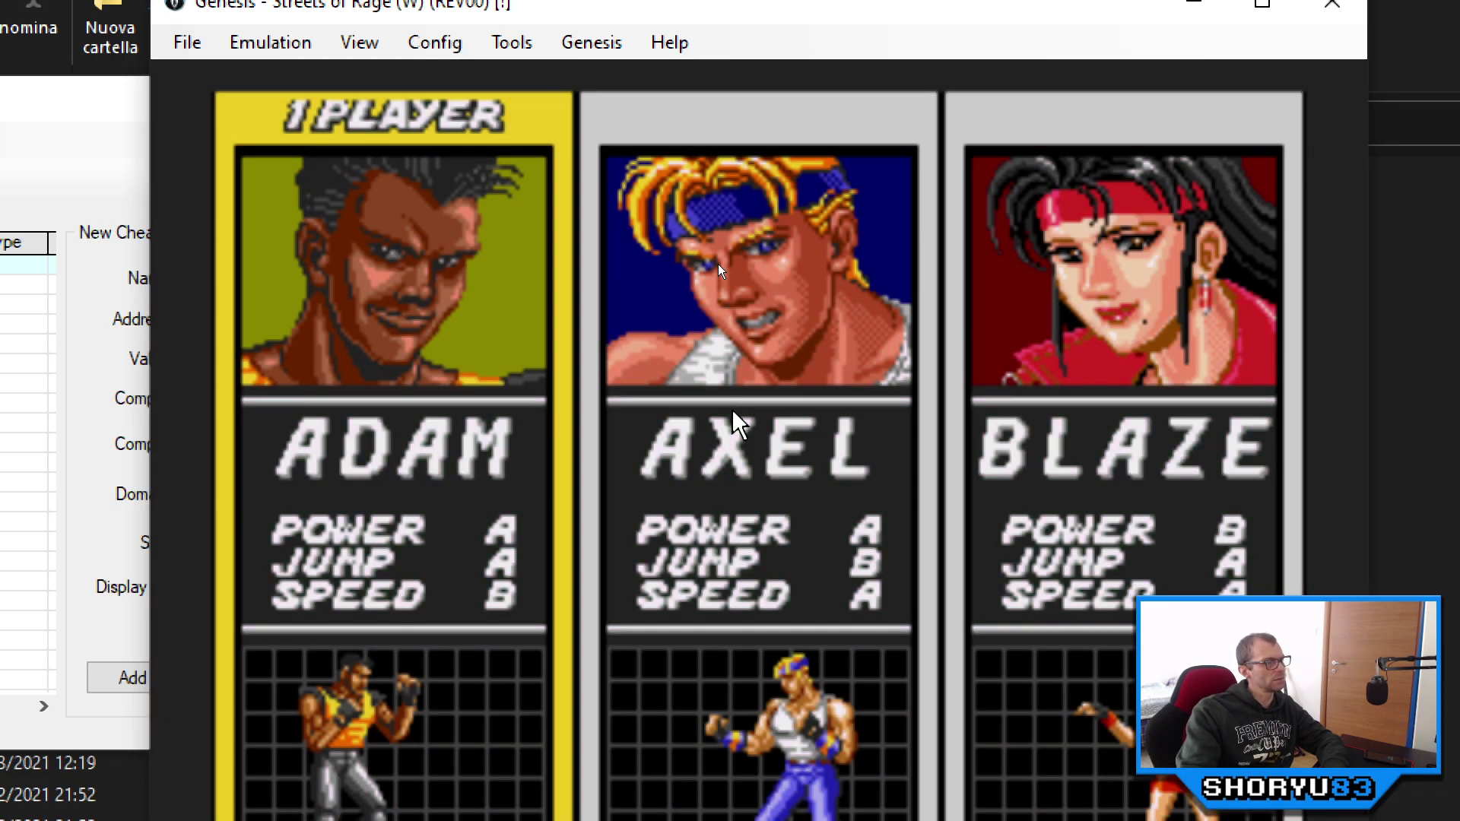
key("Return")
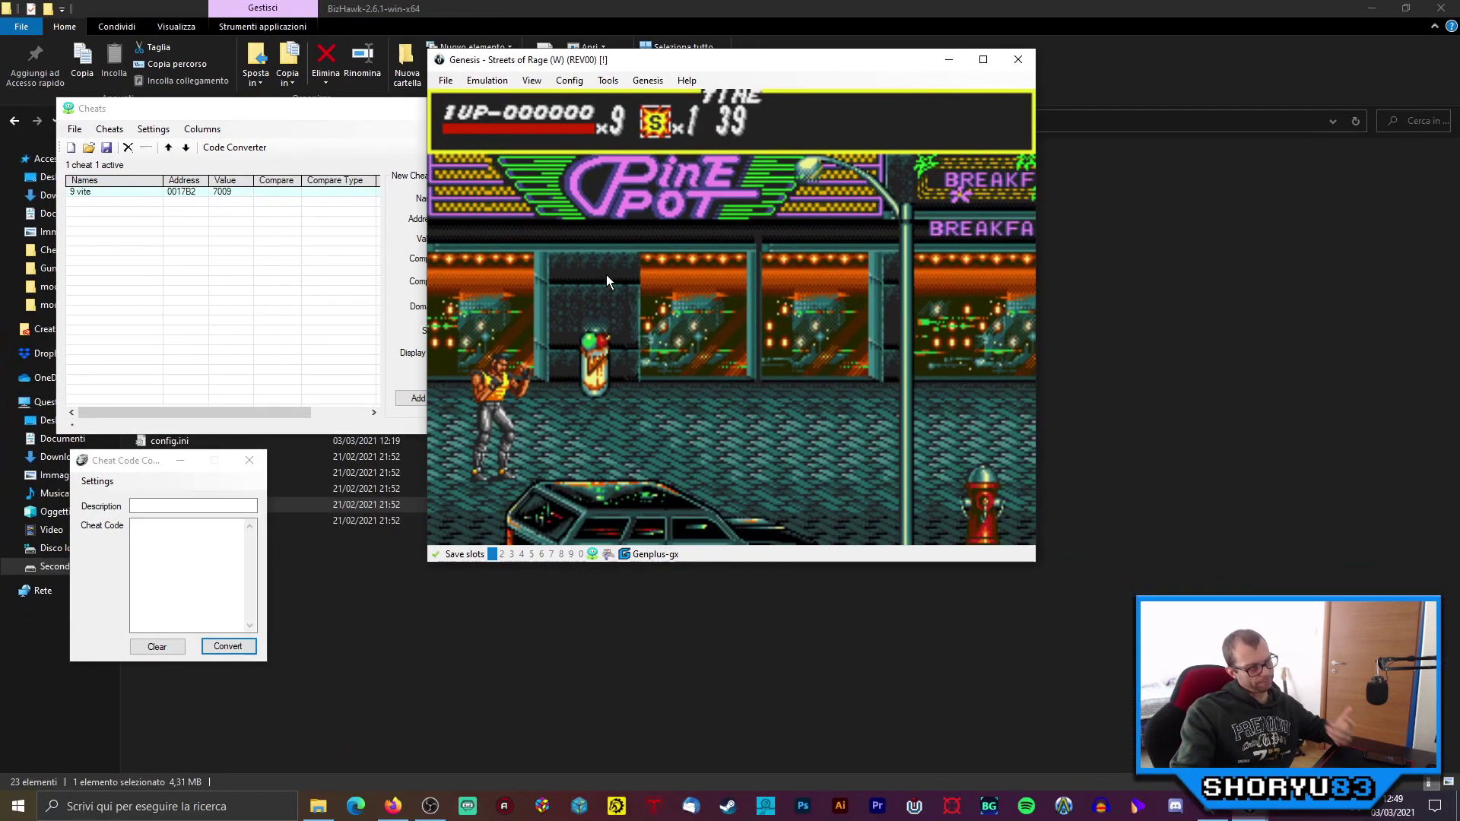
Step: Close the Cheats and Cheat Code Converter windows
left_click(383, 109)
left_click_drag(384, 107, 415, 118)
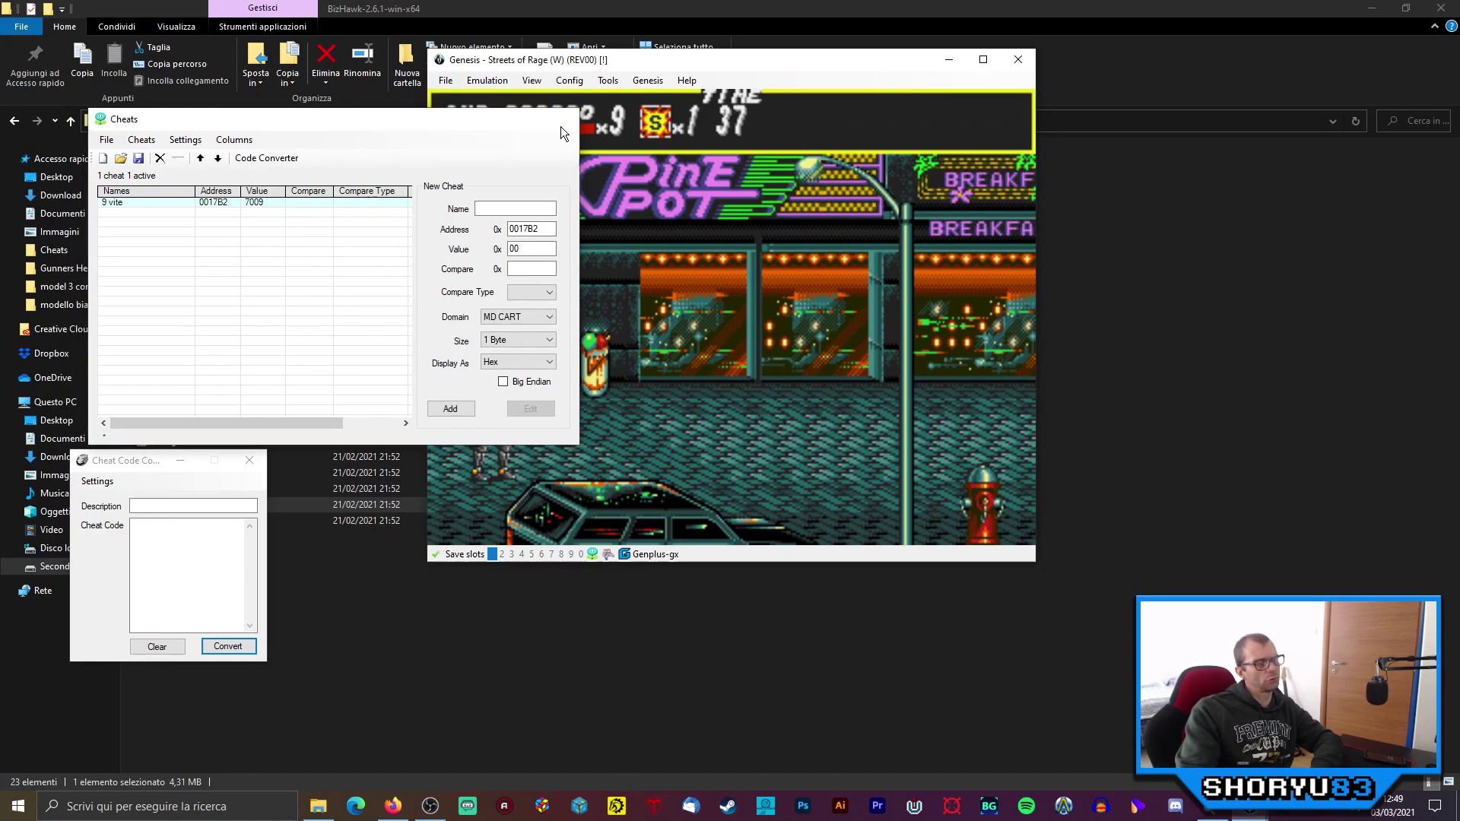
left_click(559, 124)
left_click(254, 458)
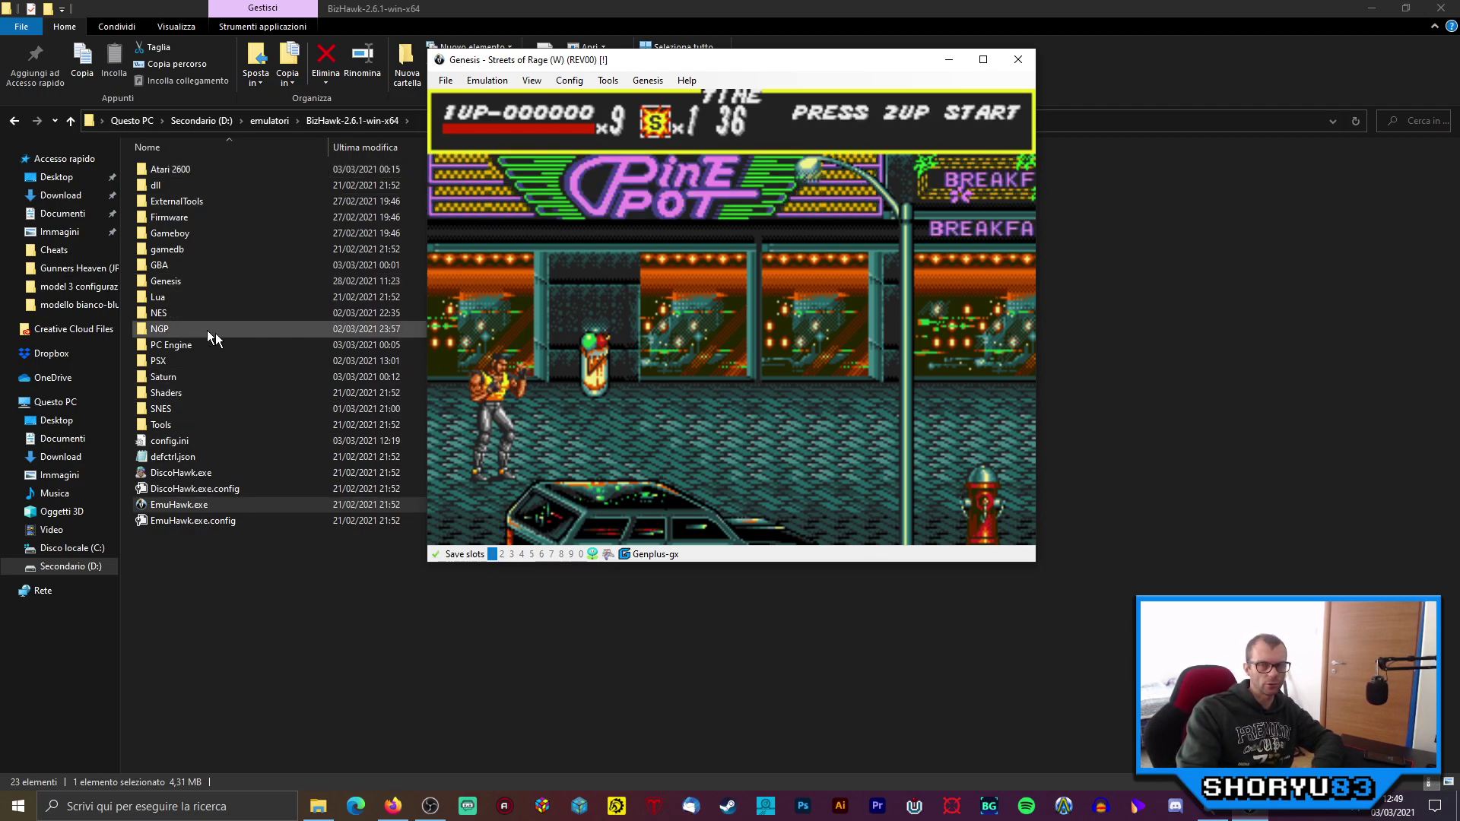
Step: Close the emulator, relaunch EmuHawk.exe and reload Streets of Rage from the recent ROMs
left_click_drag(851, 67, 896, 94)
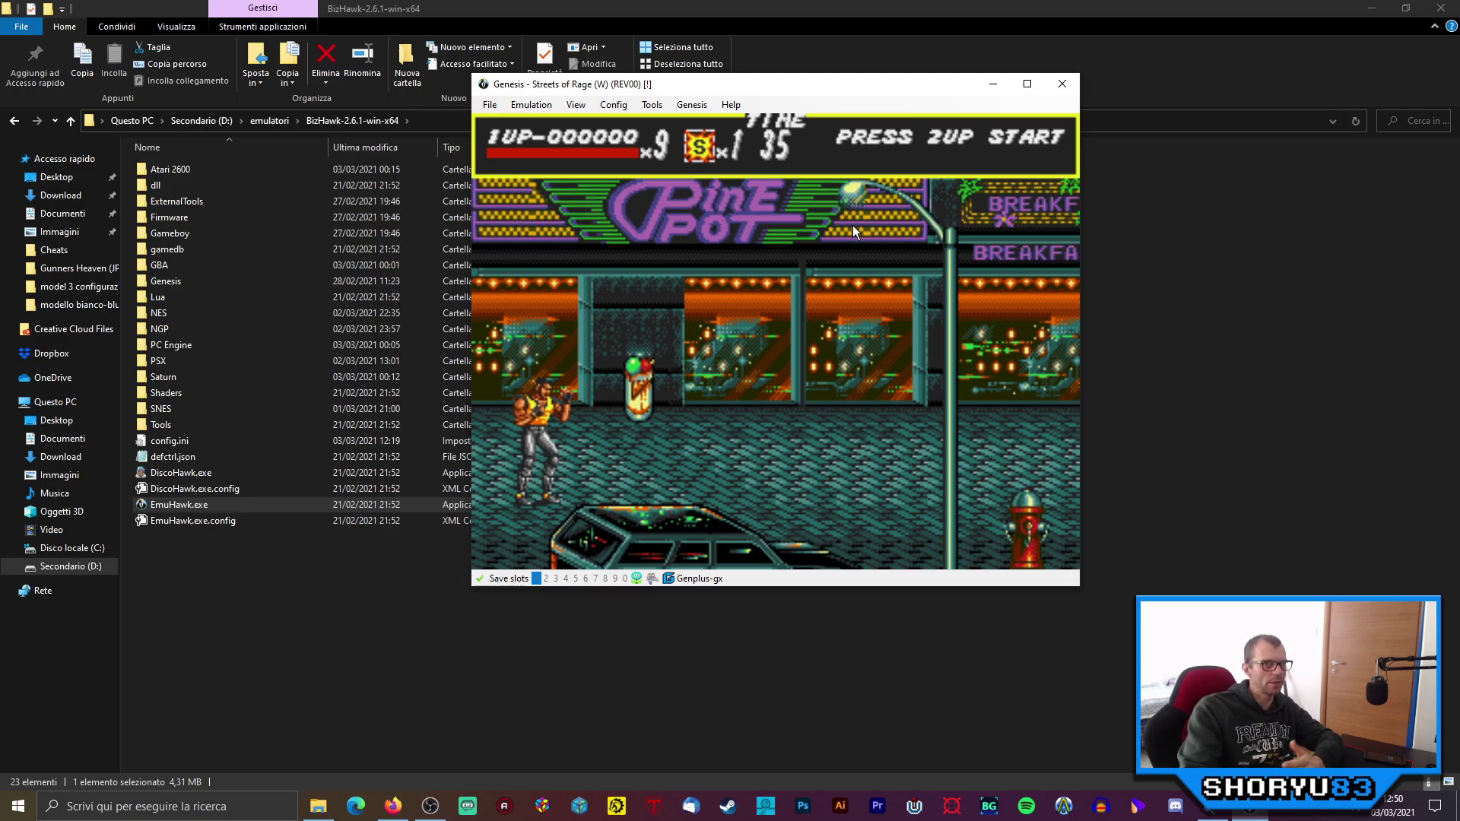
left_click_drag(888, 88, 905, 102)
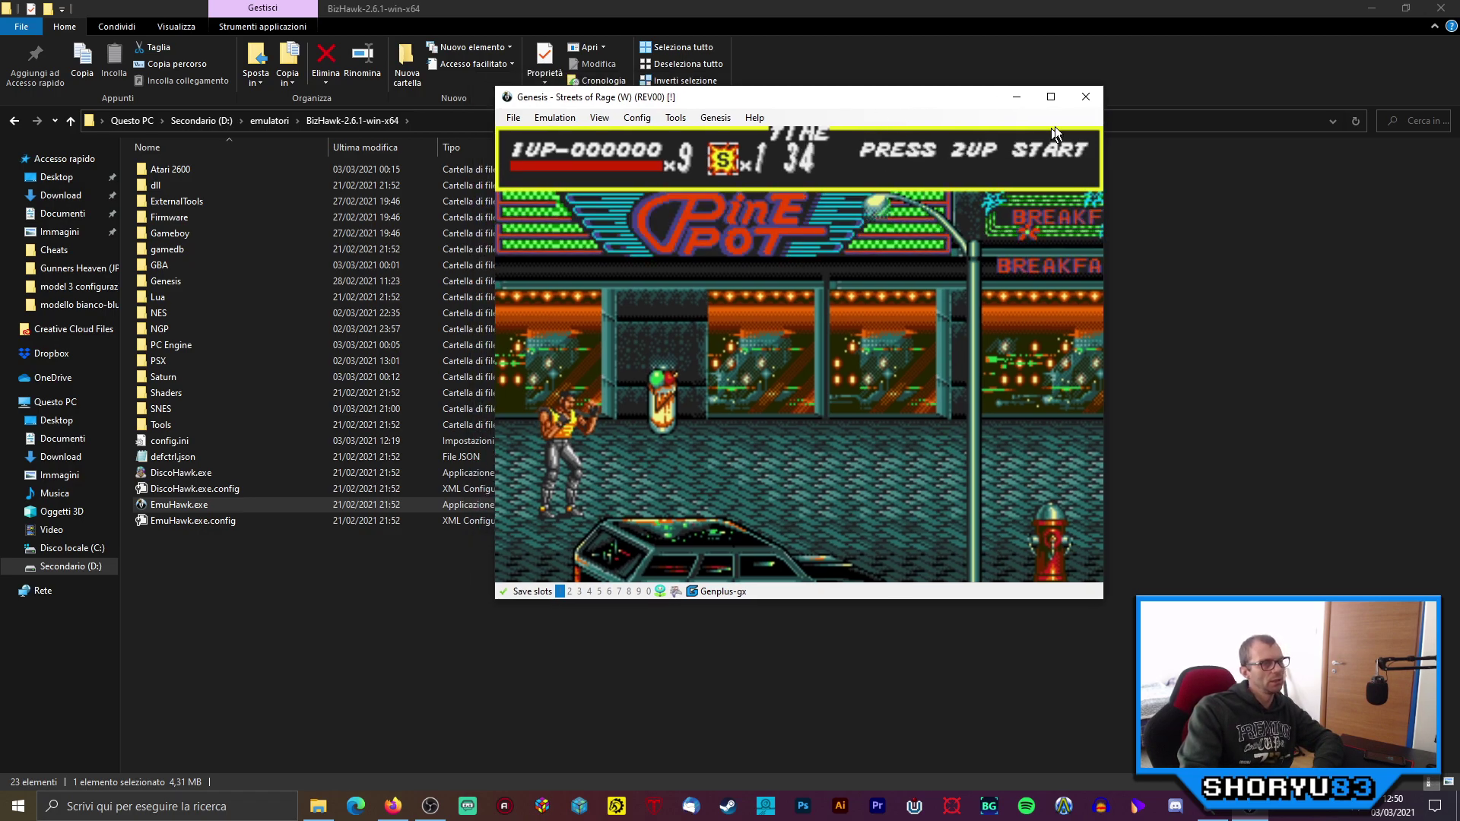
left_click(1083, 94)
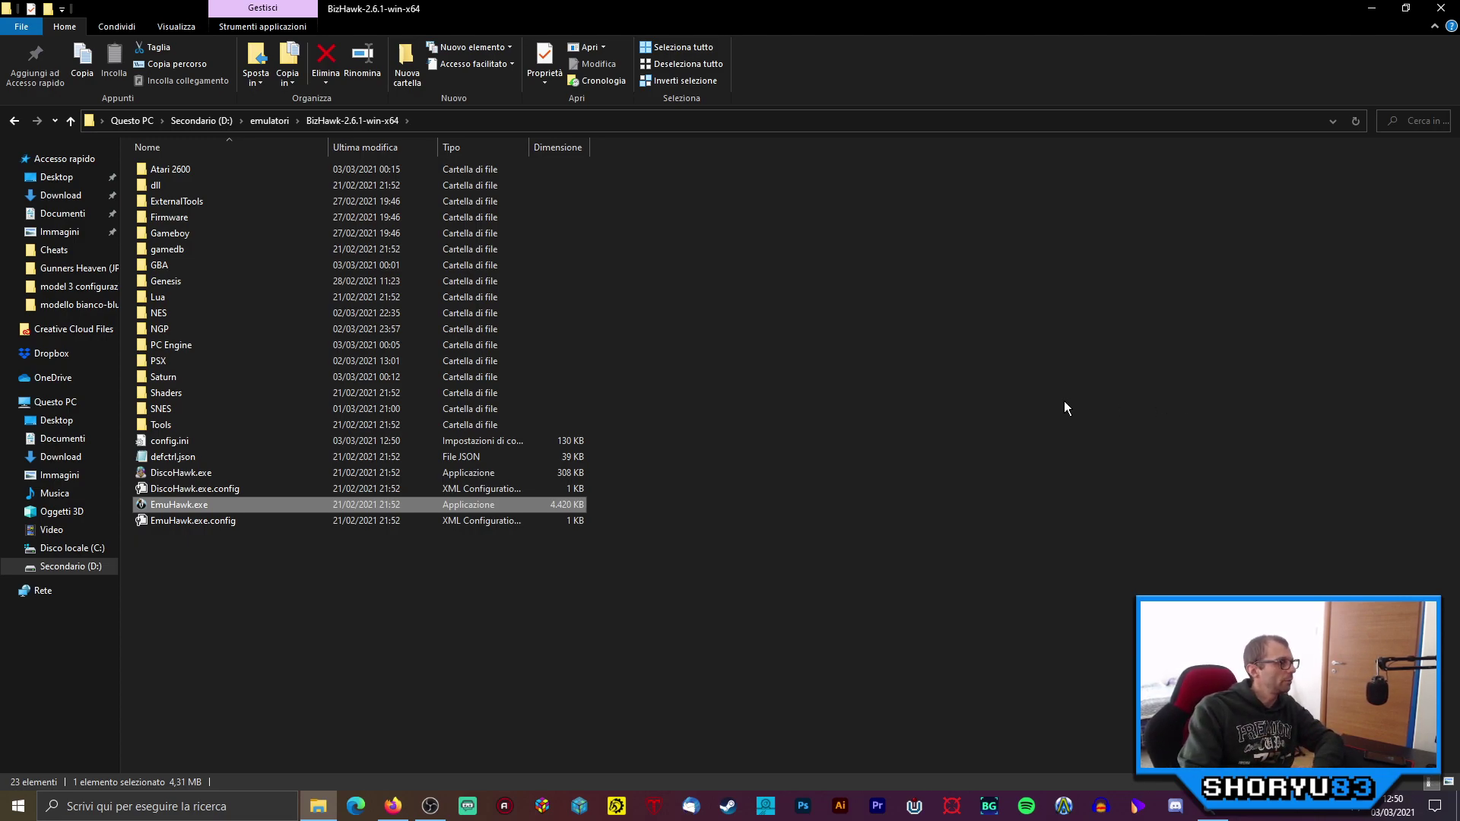
double_click(194, 502)
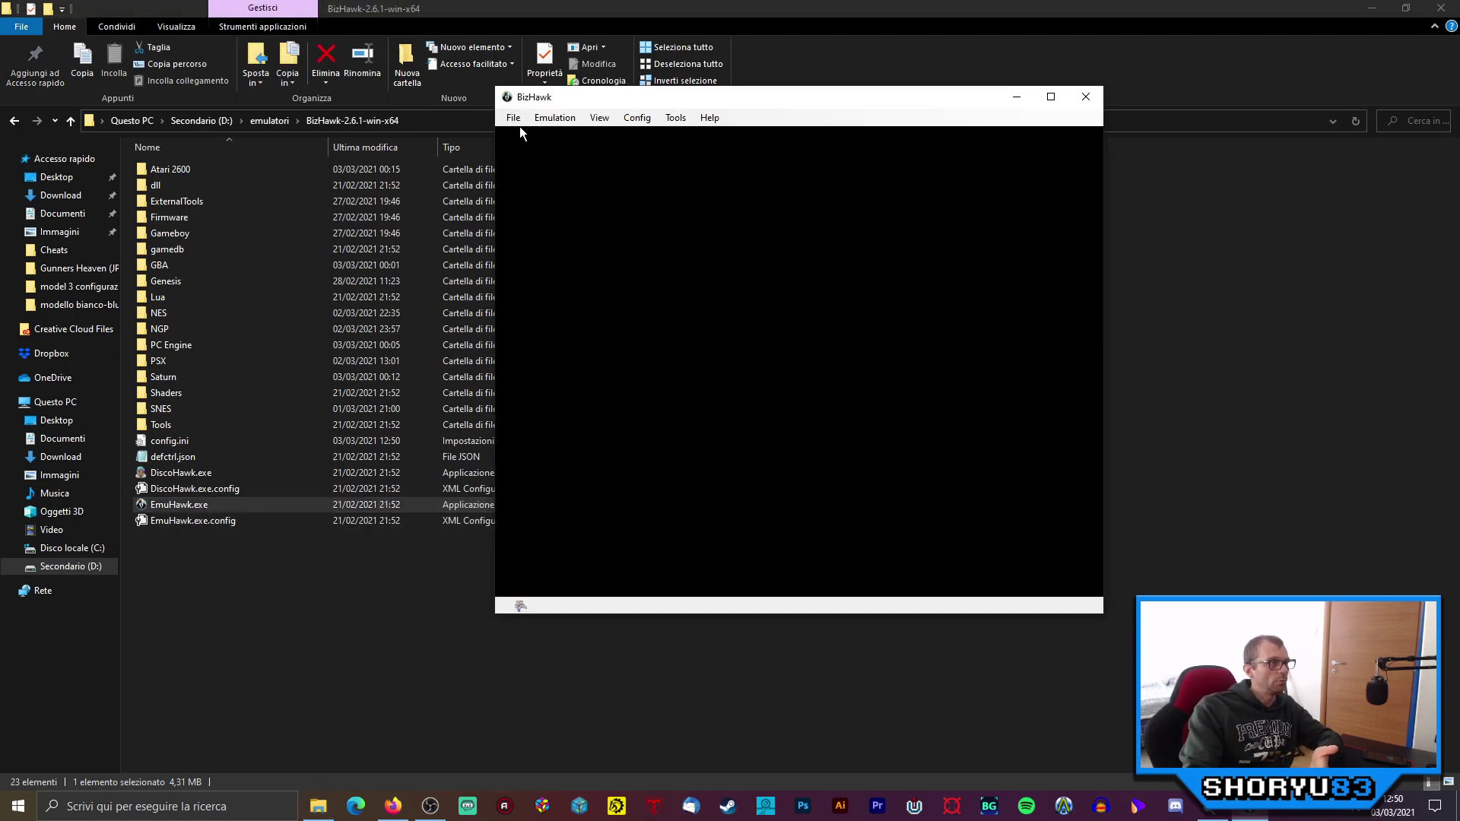
left_click(516, 120)
mouse_move(586, 155)
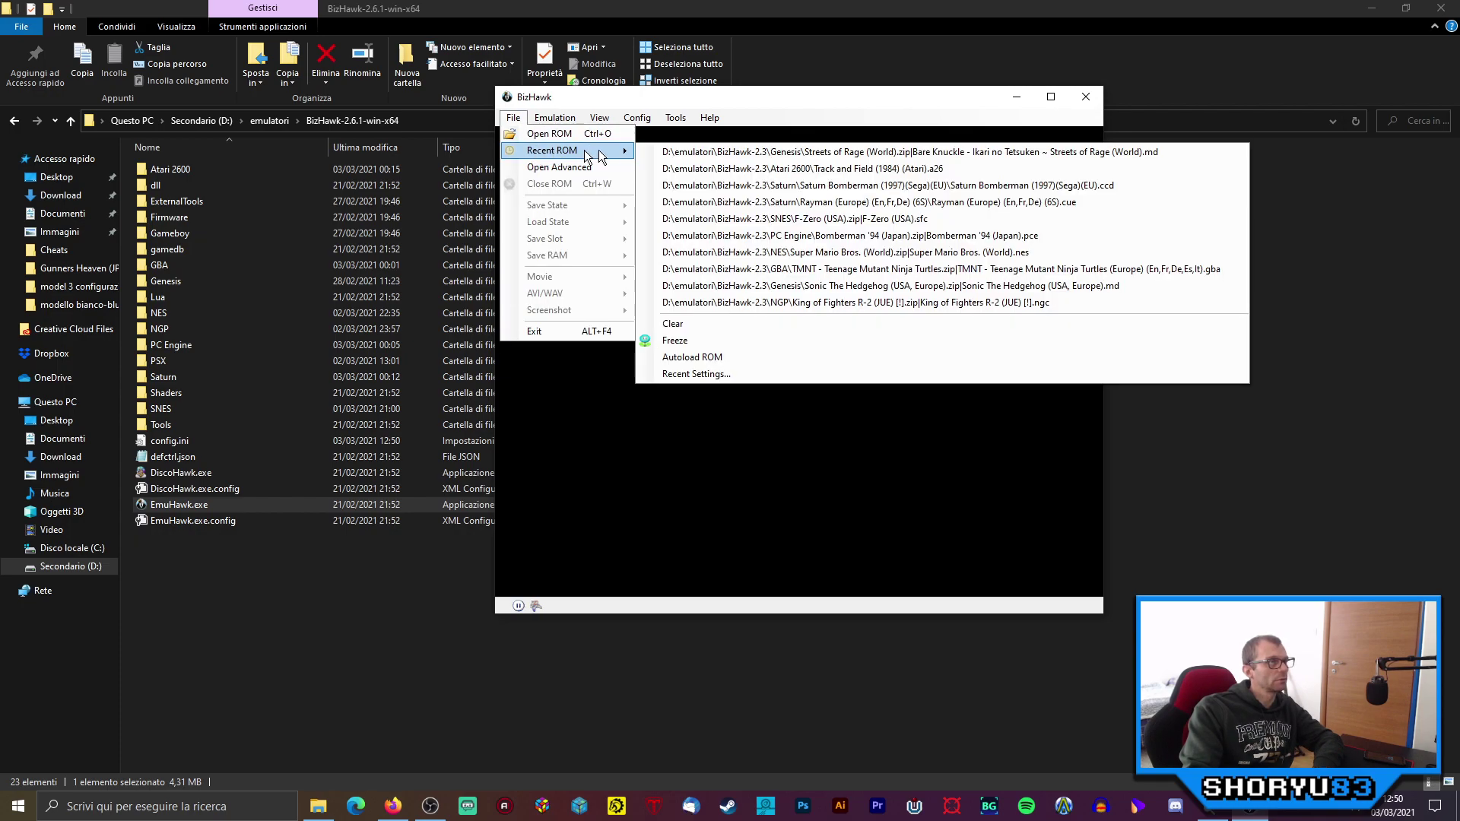
left_click(859, 156)
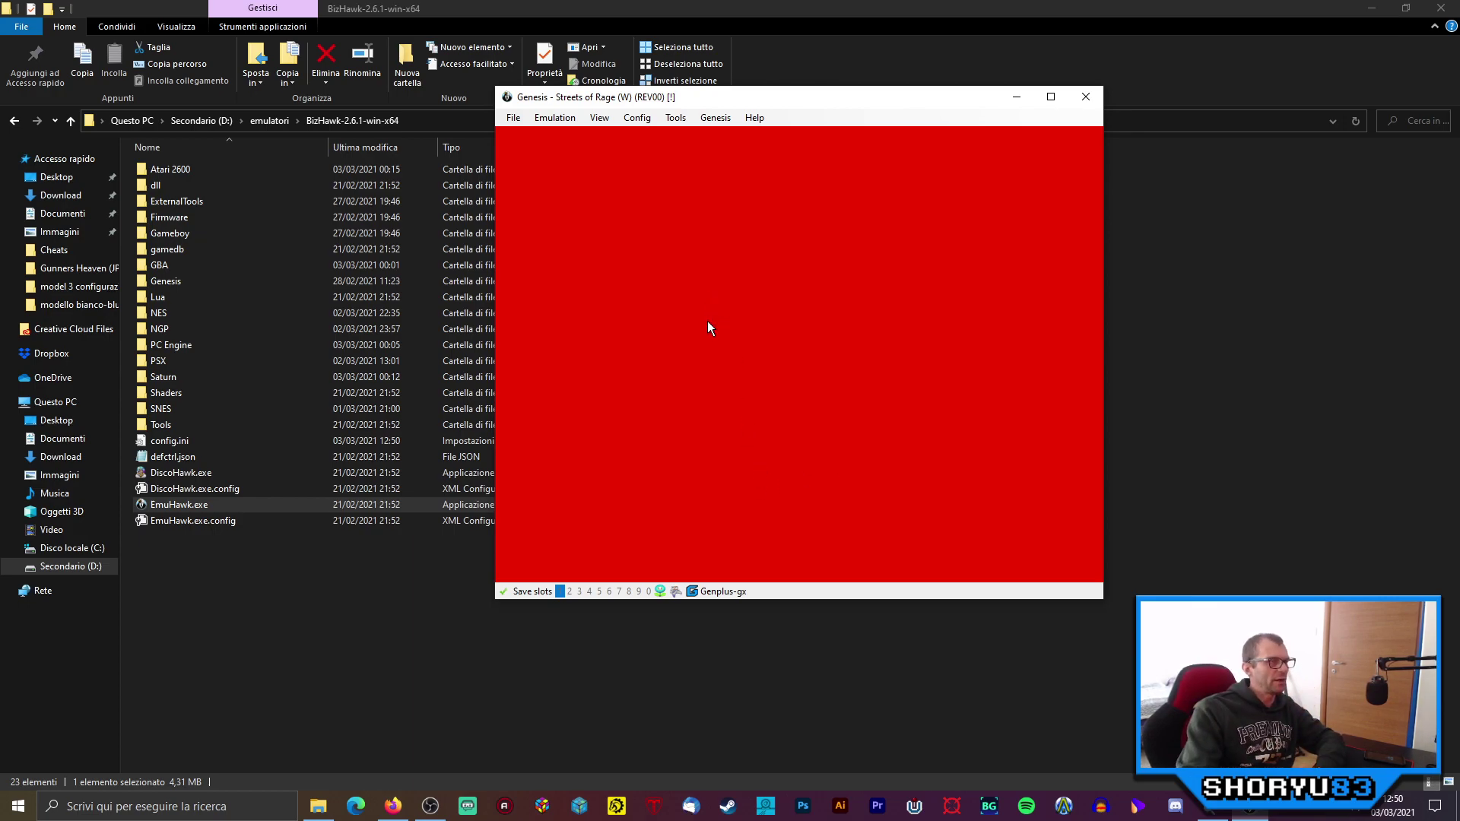
Step: Open the Cheats window for the reloaded game and toggle the "9 vite" cheat repeatedly, leaving it disabled
left_click(675, 119)
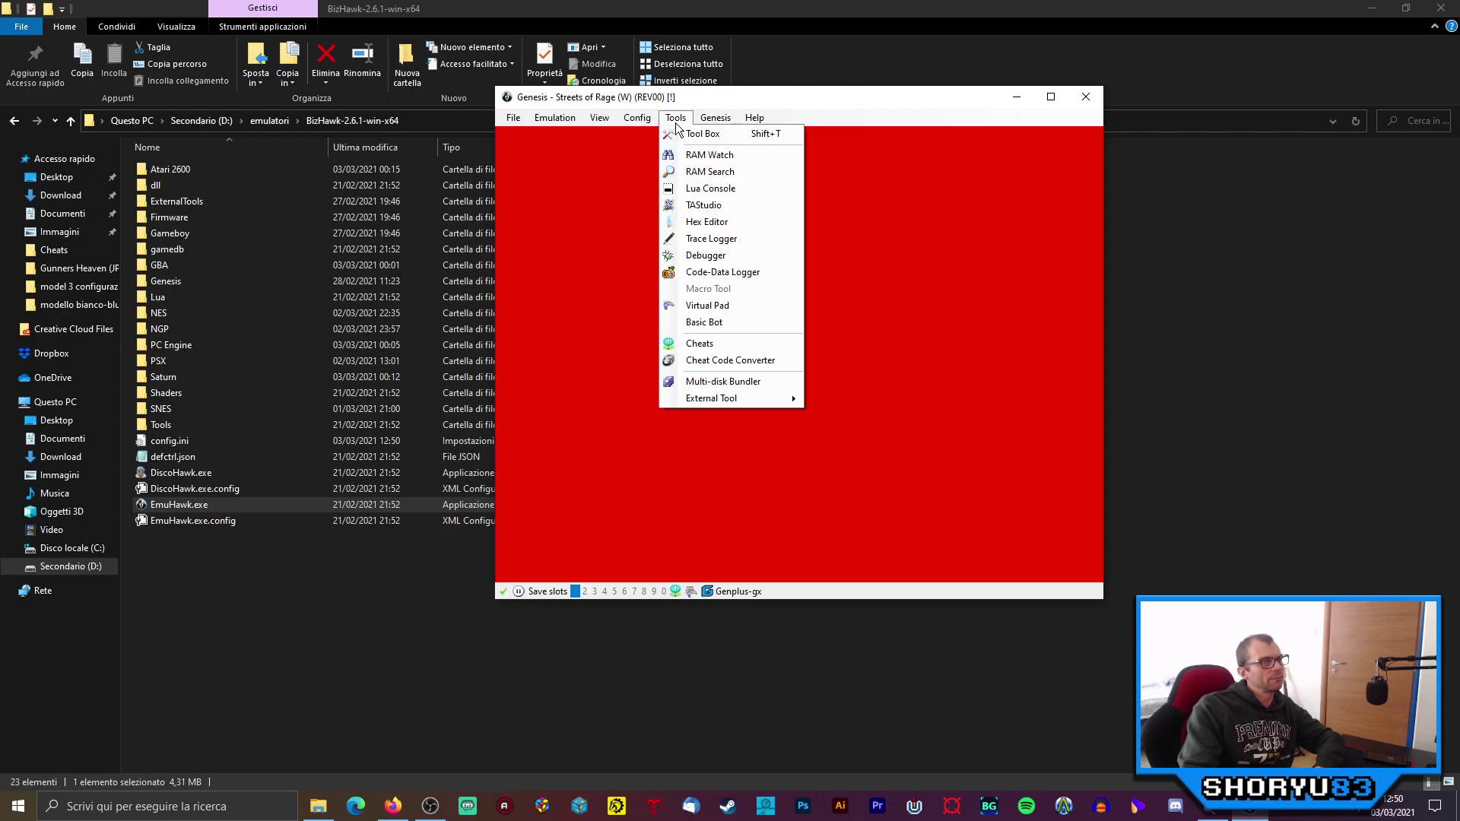
left_click(732, 341)
left_click_drag(353, 125, 361, 138)
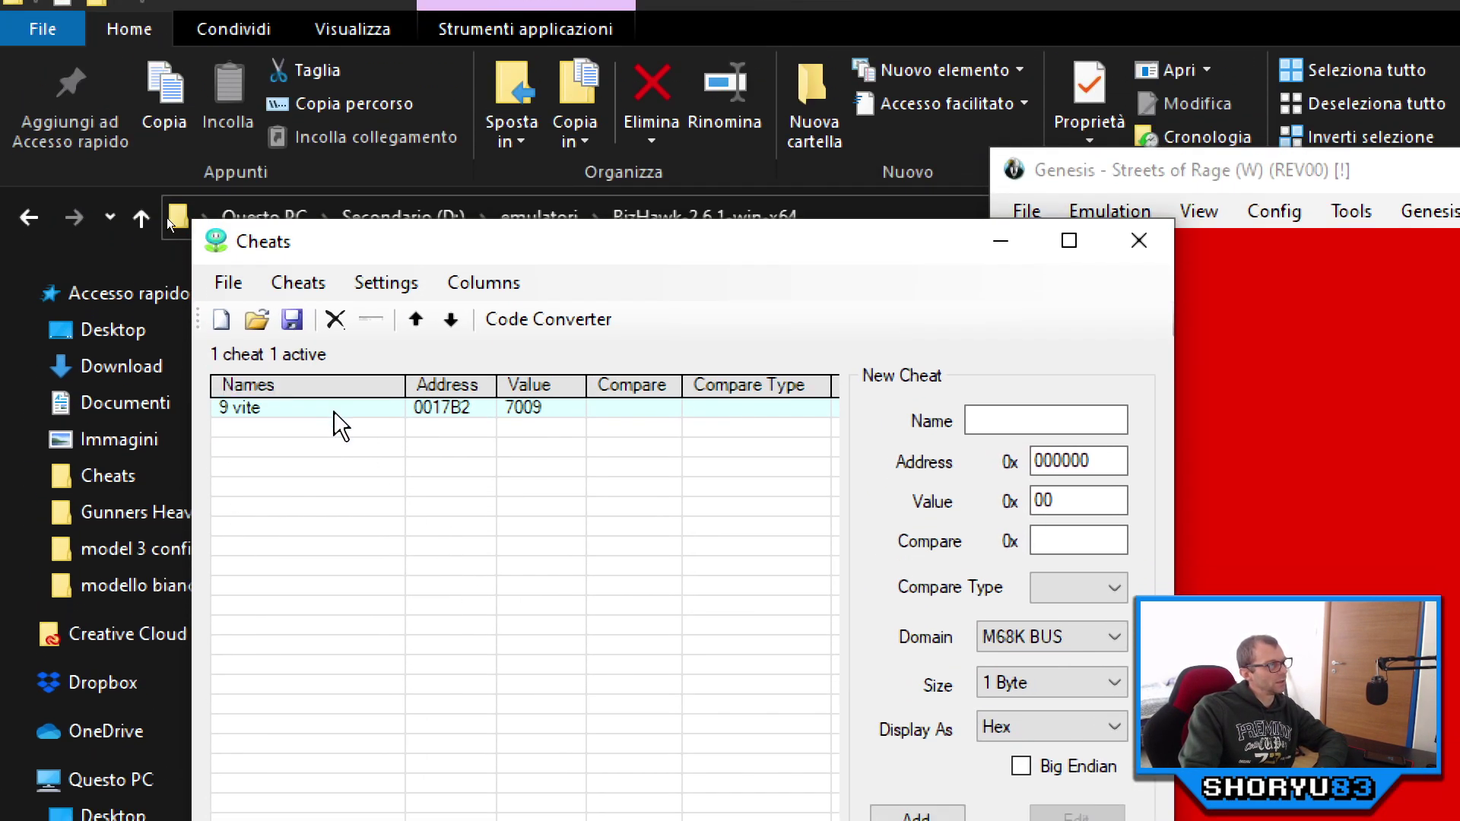
left_click(339, 414)
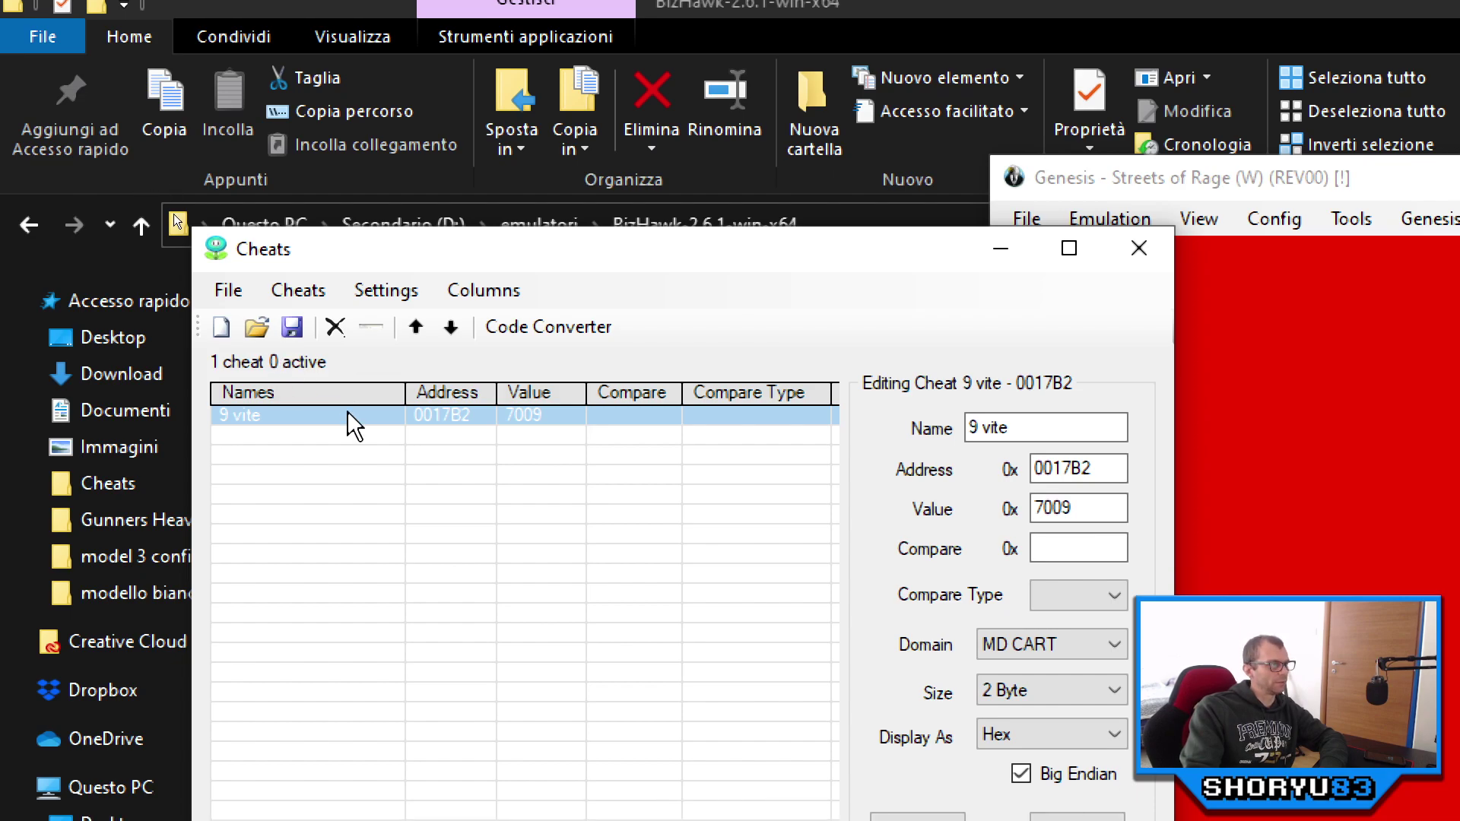
double_click(347, 414)
double_click(347, 415)
double_click(346, 414)
double_click(346, 415)
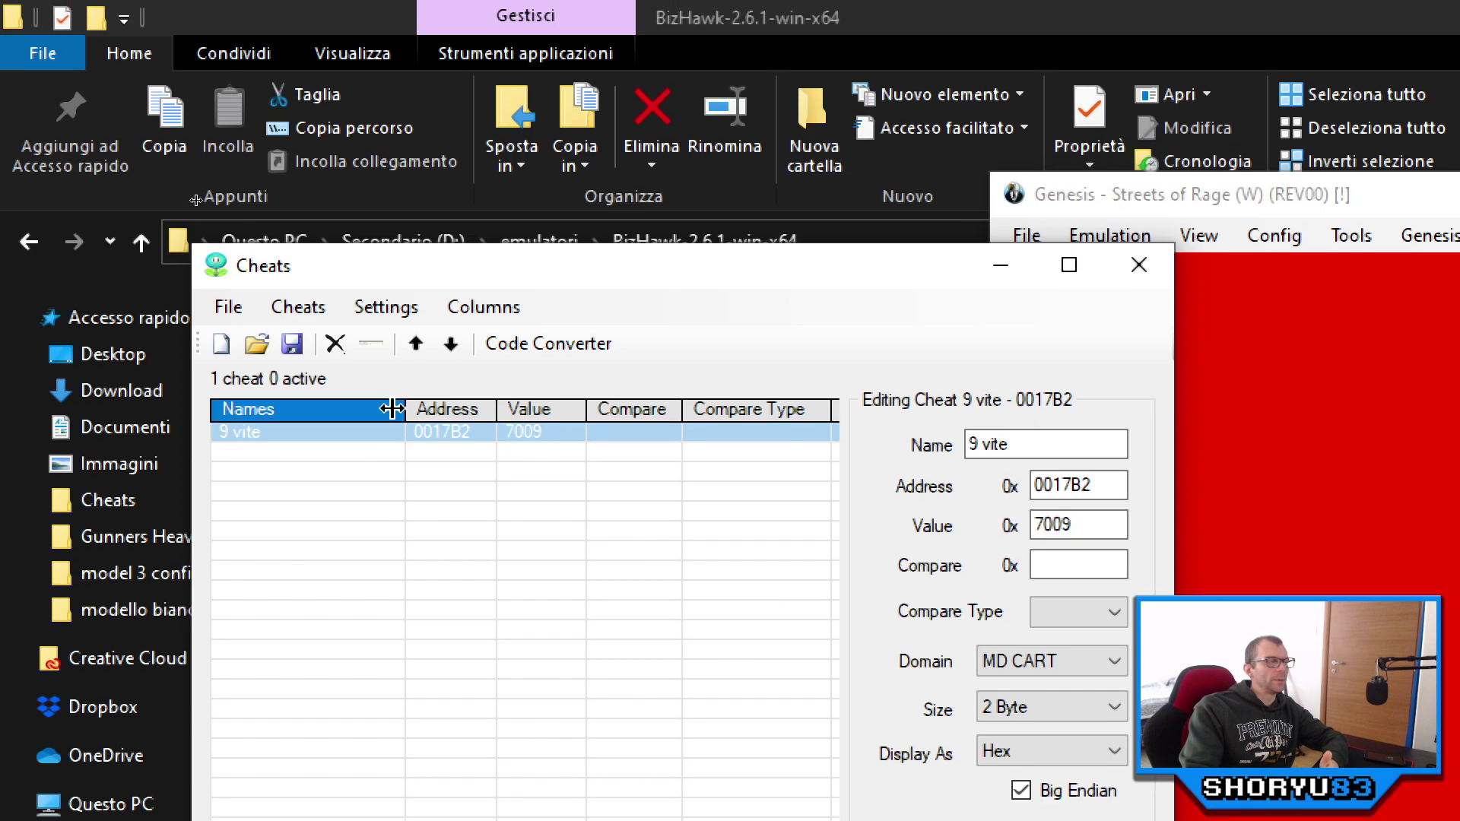
Step: Disable all cheats, toggle the "9 vite" cheat on and off once more, and close the Cheats window
left_click(304, 282)
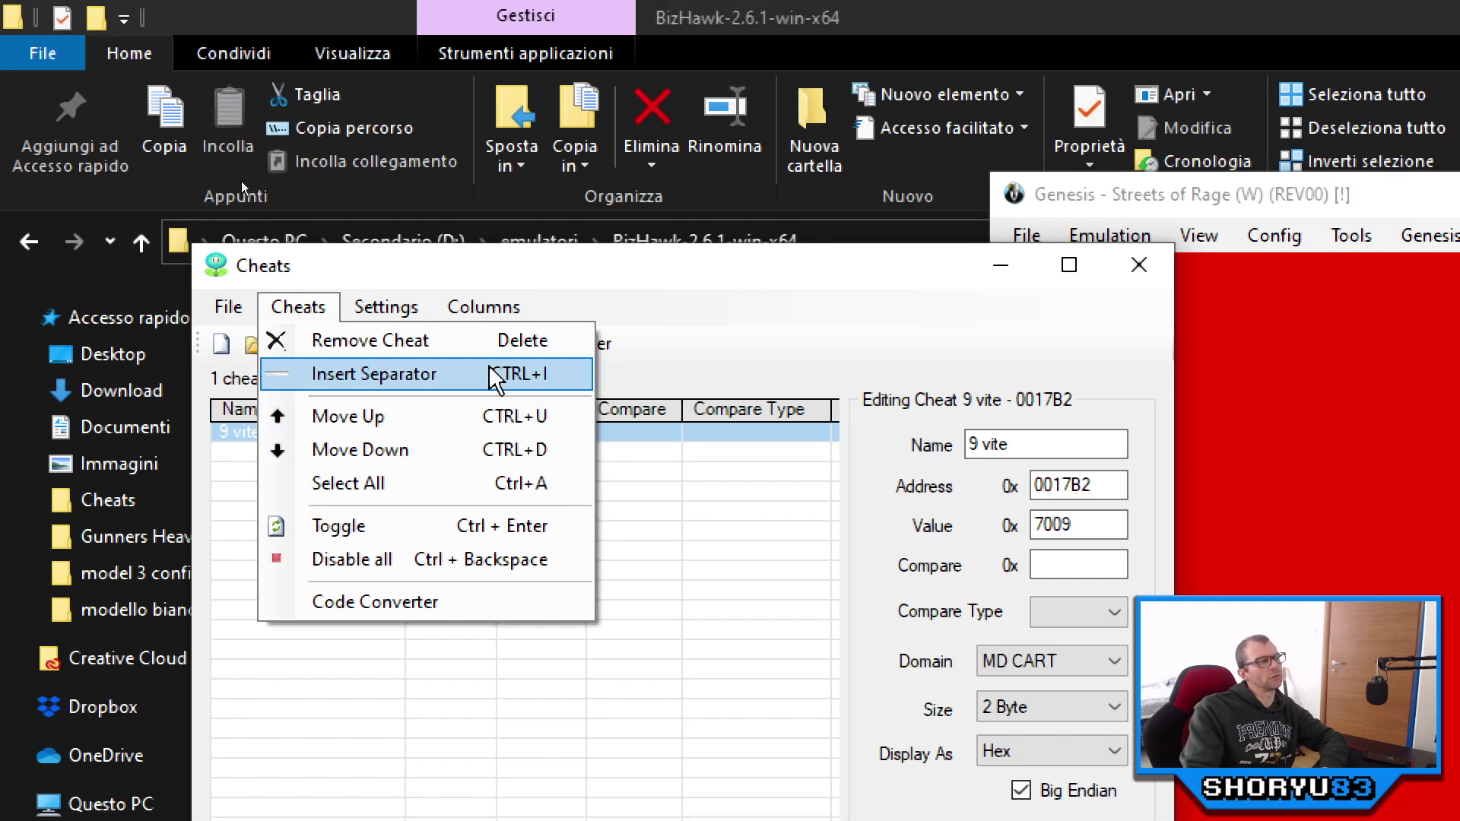
mouse_move(475, 161)
mouse_move(298, 306)
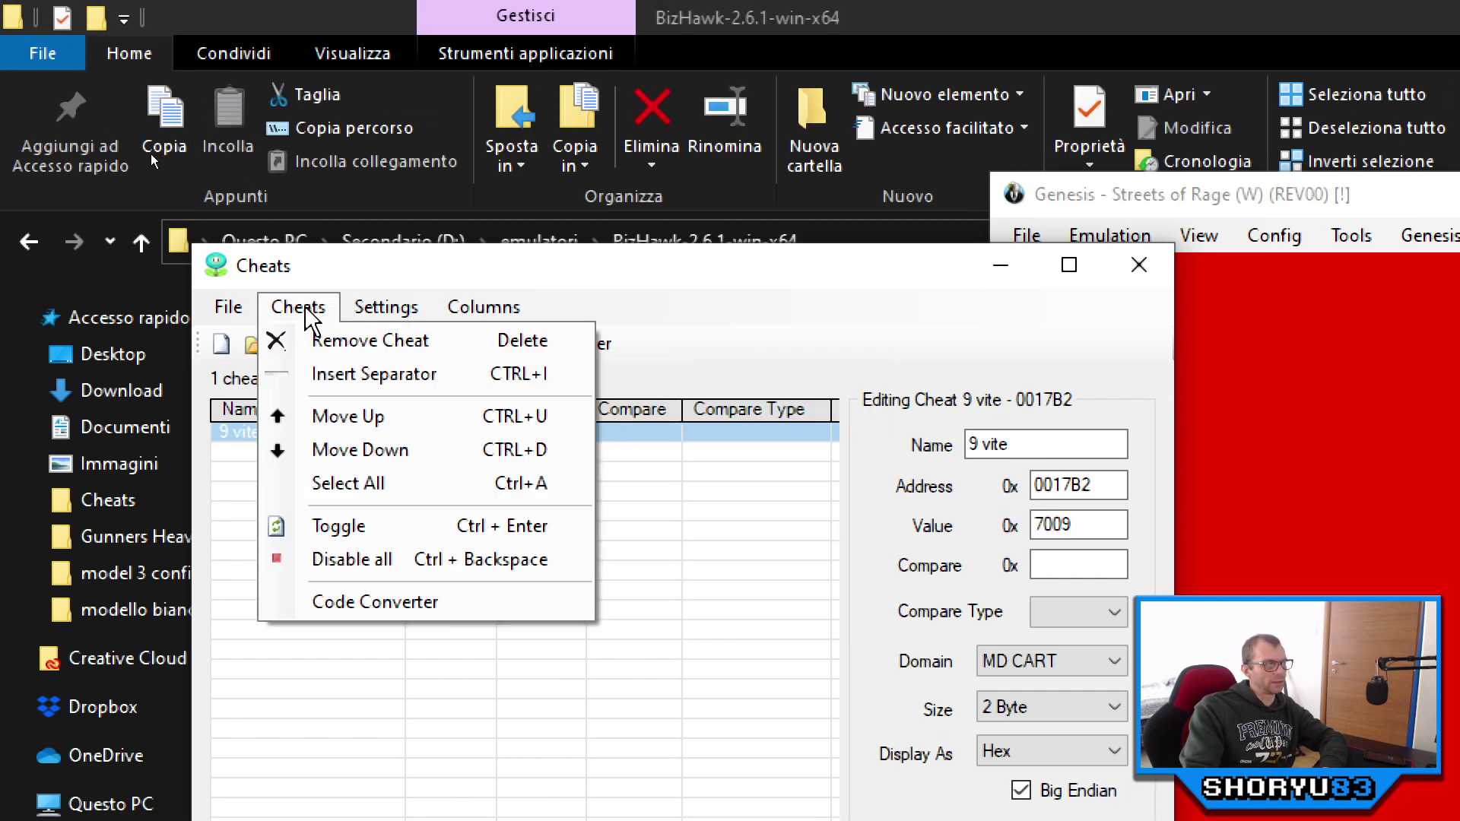
left_click(537, 559)
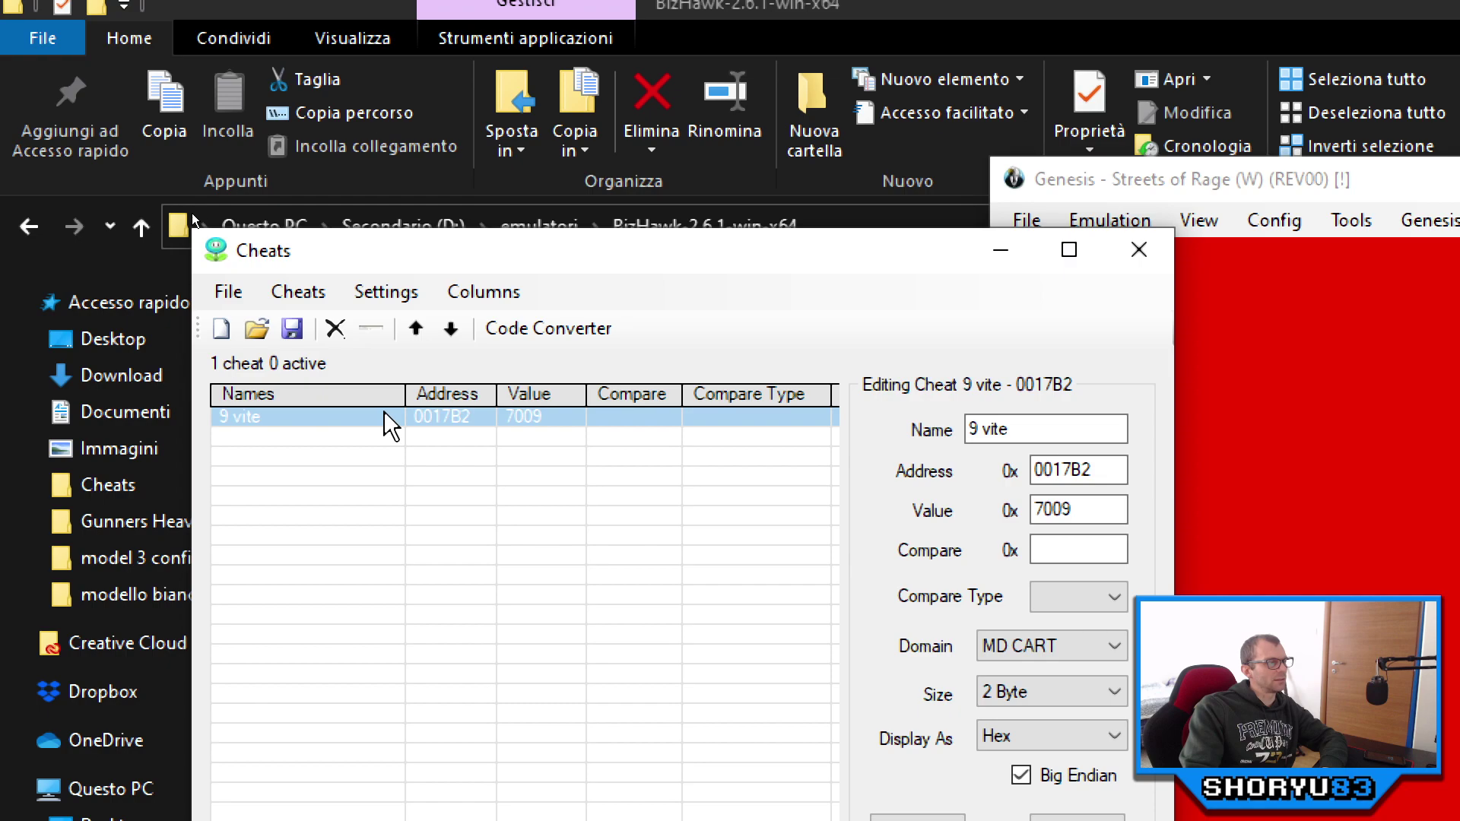
double_click(384, 157)
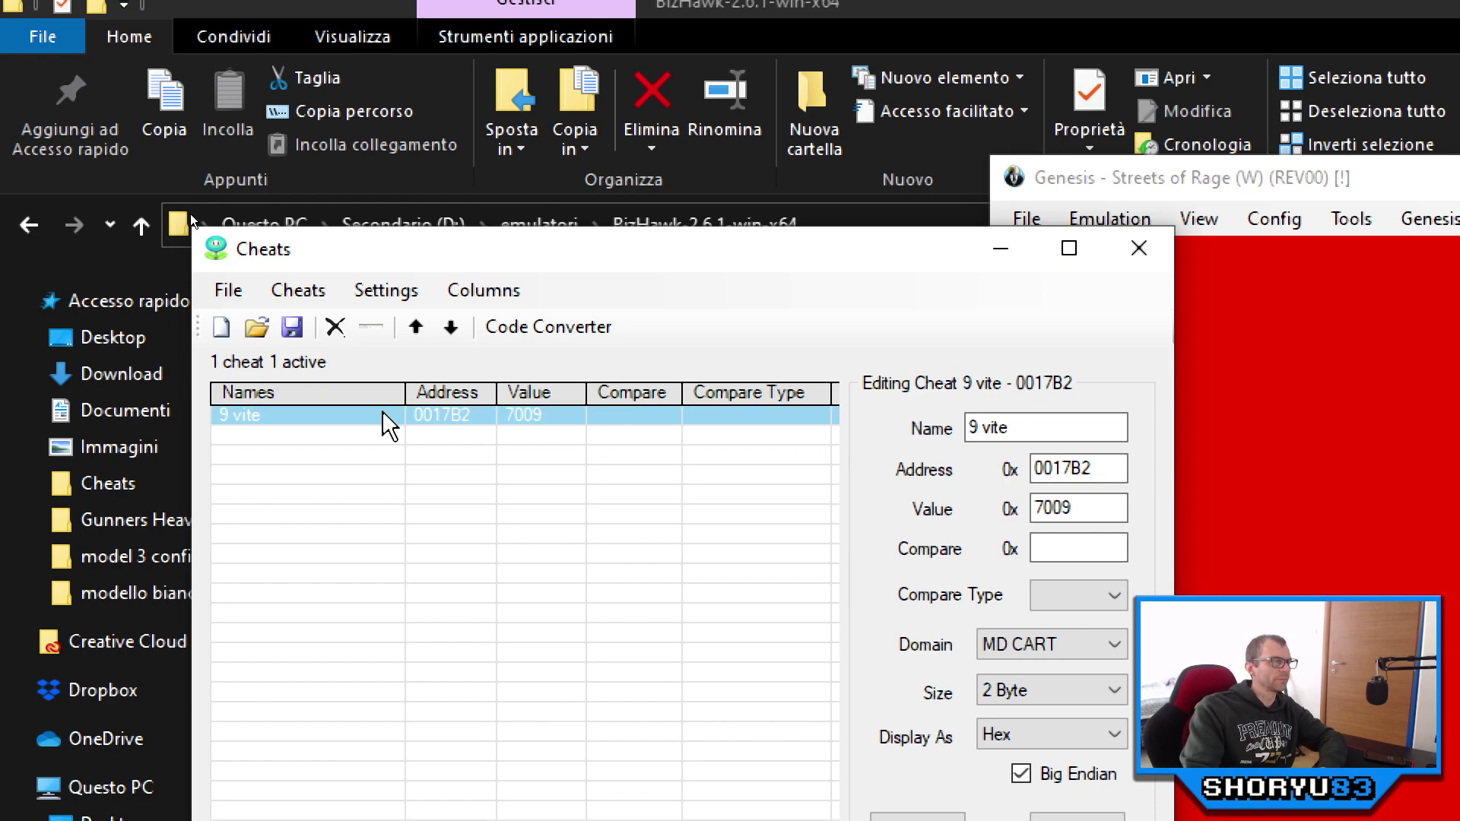
double_click(377, 411)
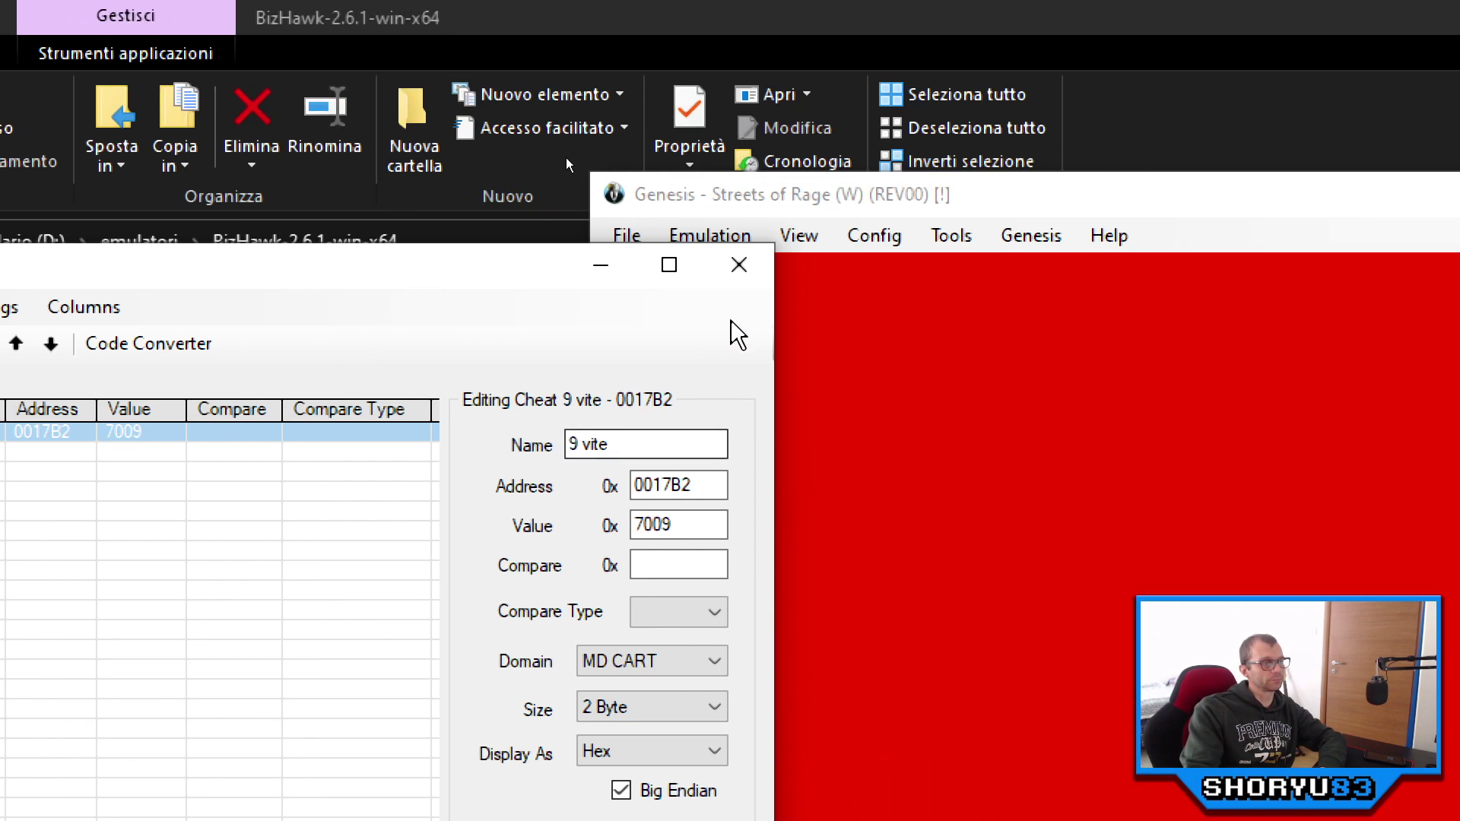
left_click(738, 264)
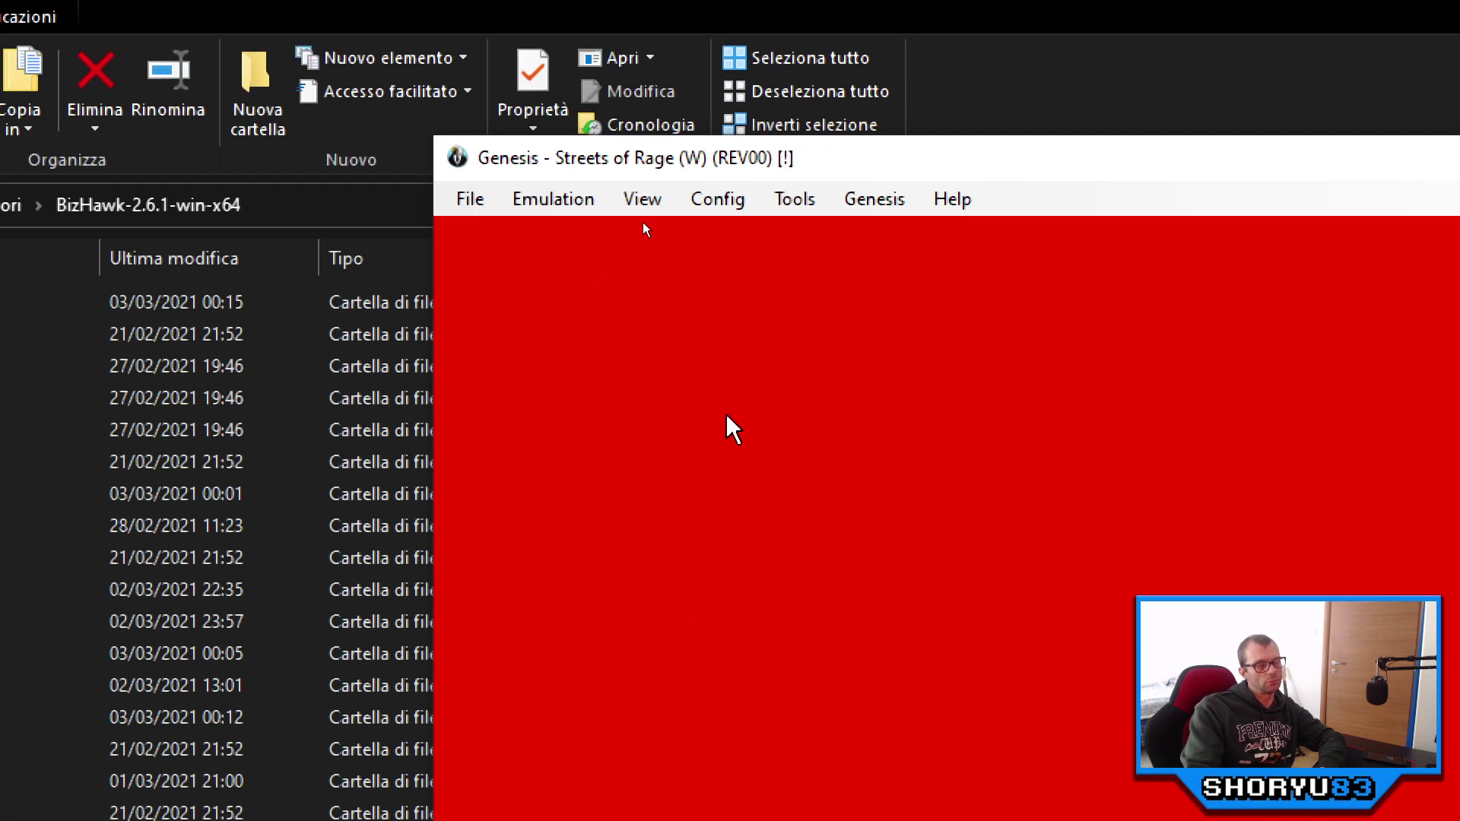
Step: Reboot the emulation core to restart Streets of Rage
left_click(470, 199)
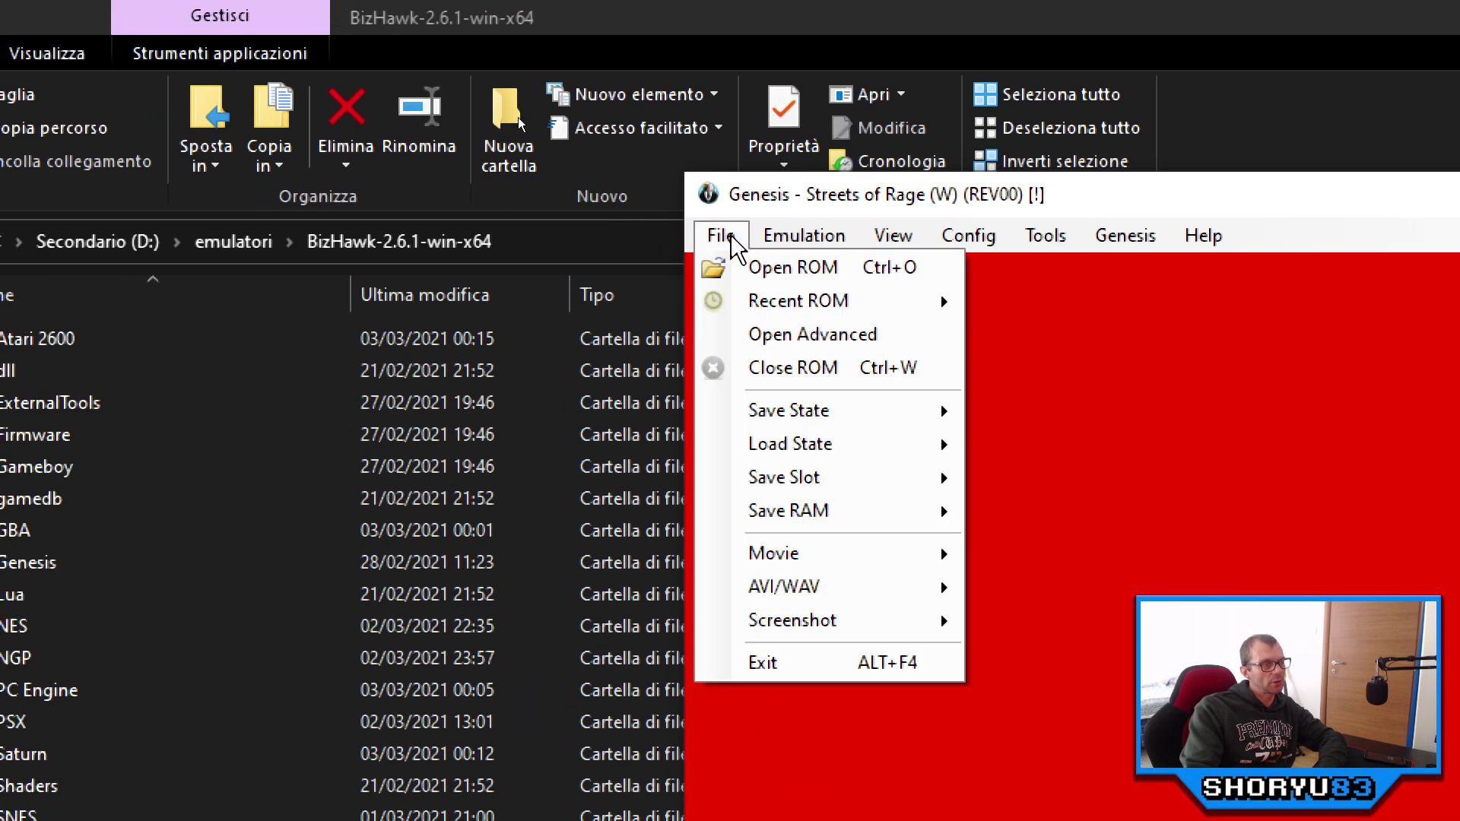
mouse_move(776, 237)
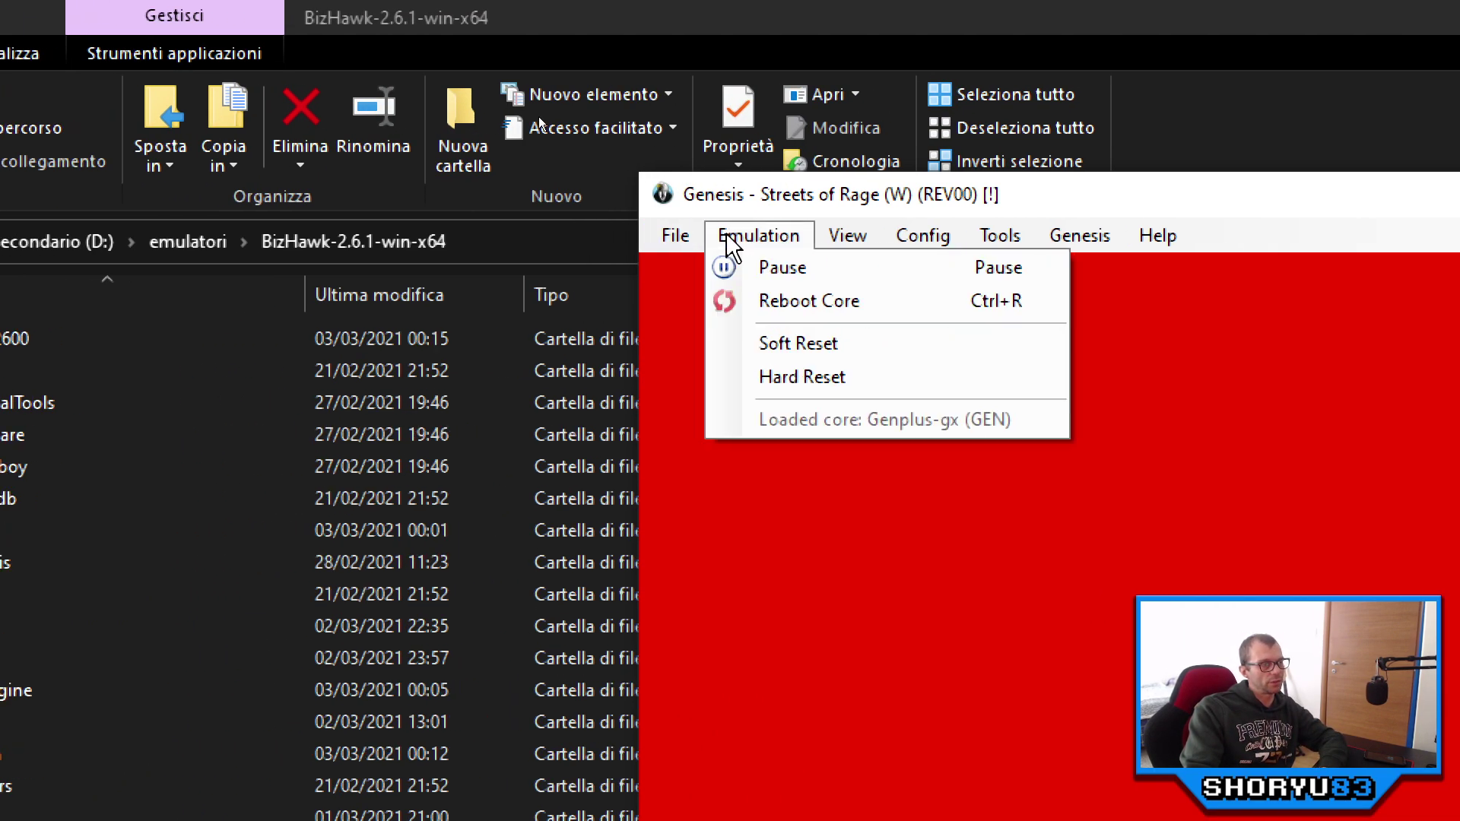
left_click(730, 303)
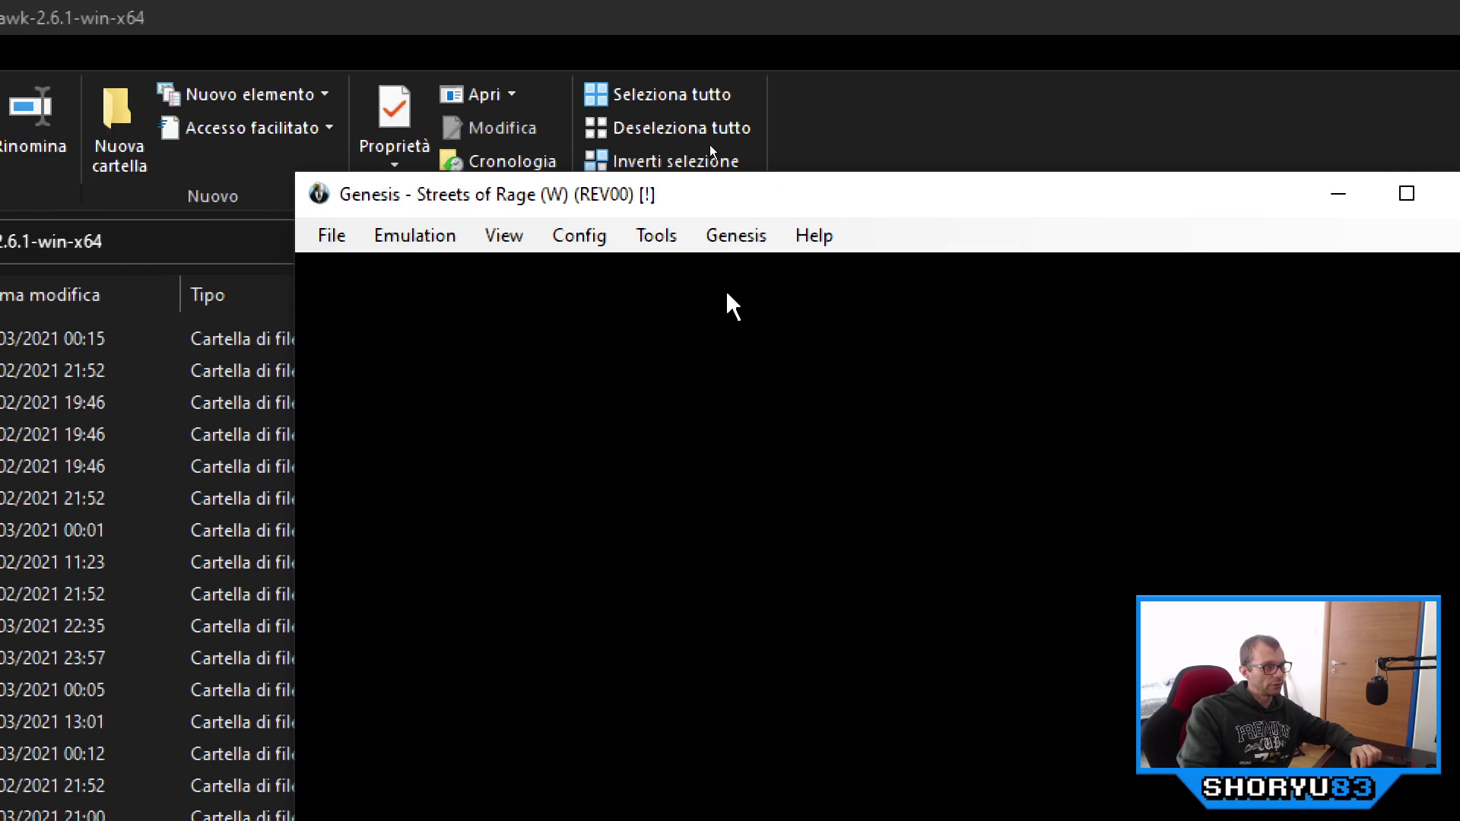
Step: Reopen the Cheats window, enable the "9 vite" cheat and close the window
left_click(661, 237)
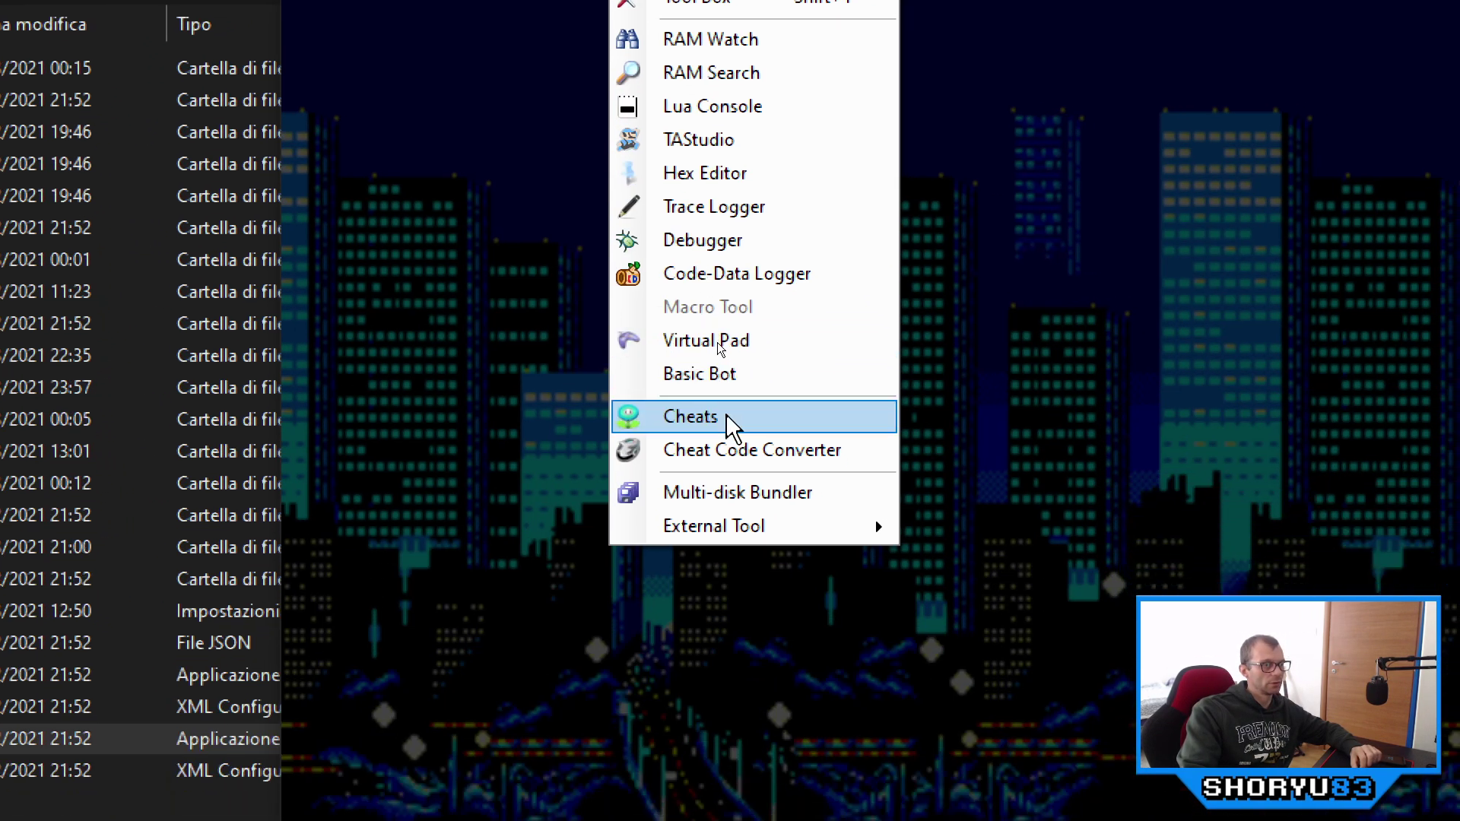
left_click(727, 418)
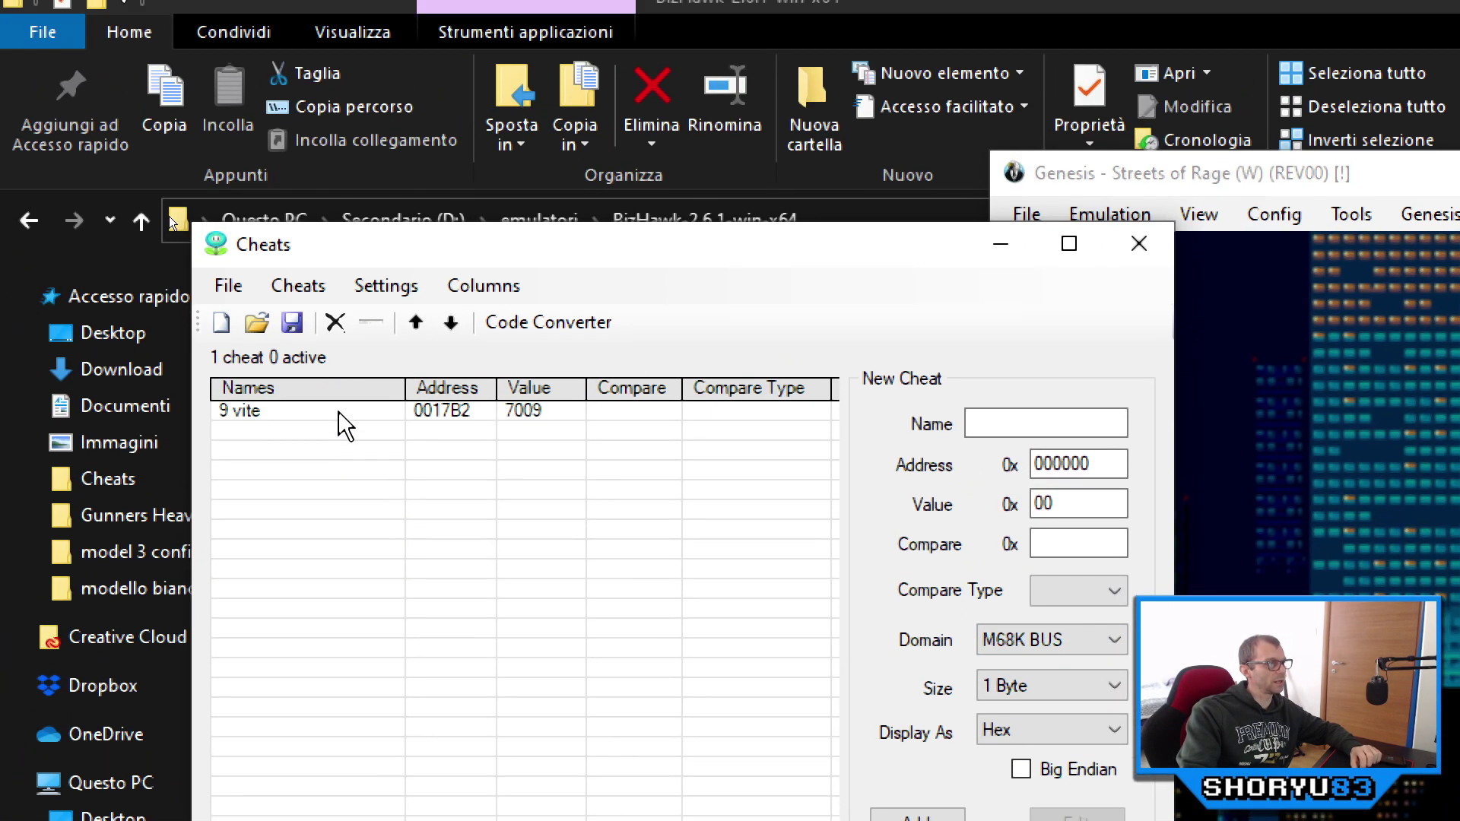
double_click(339, 415)
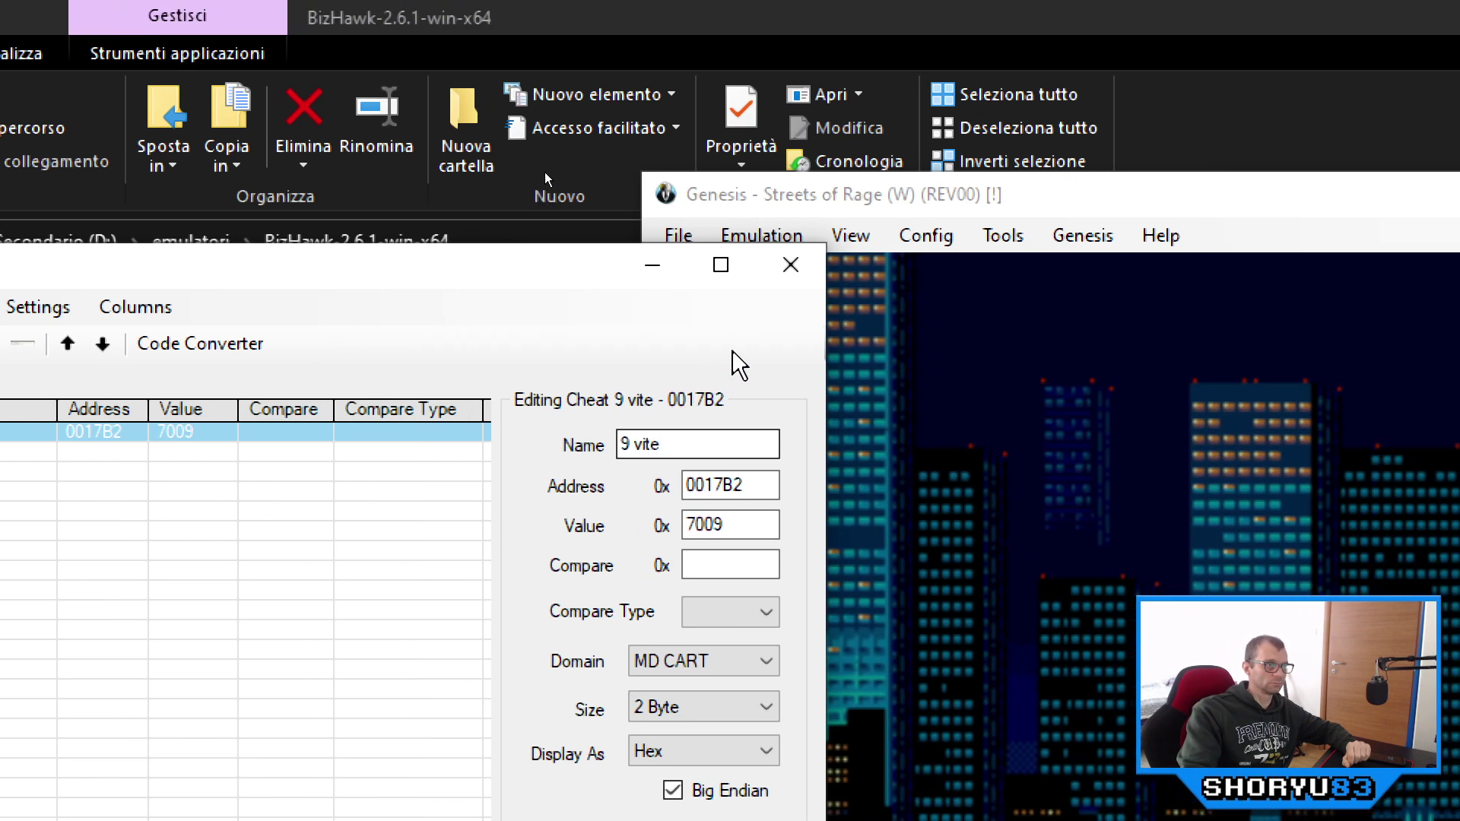
left_click(791, 265)
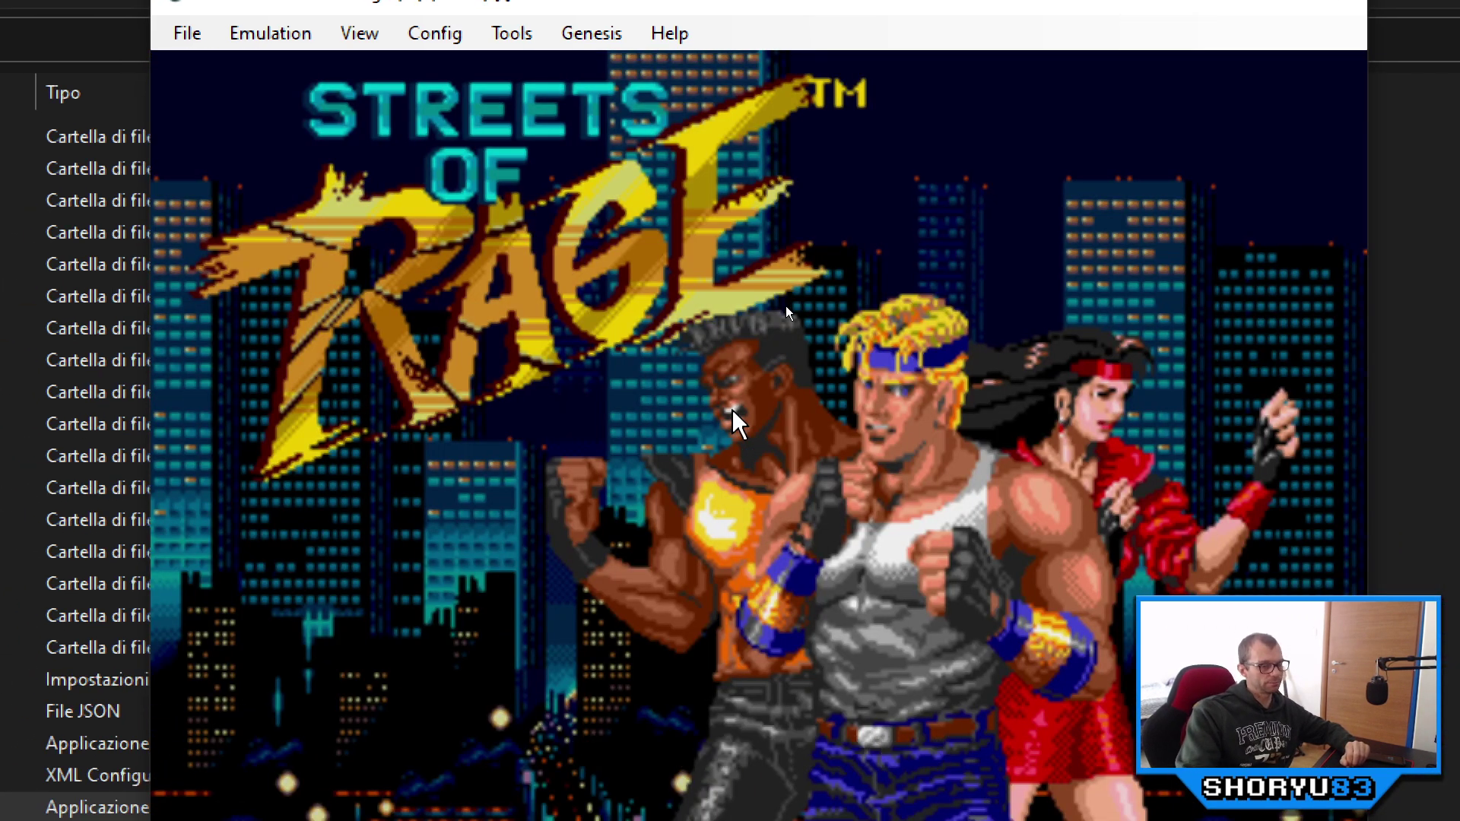
Step: Start a one-player game with Adam to check the re-enabled "9 vite" cheat
key("Return")
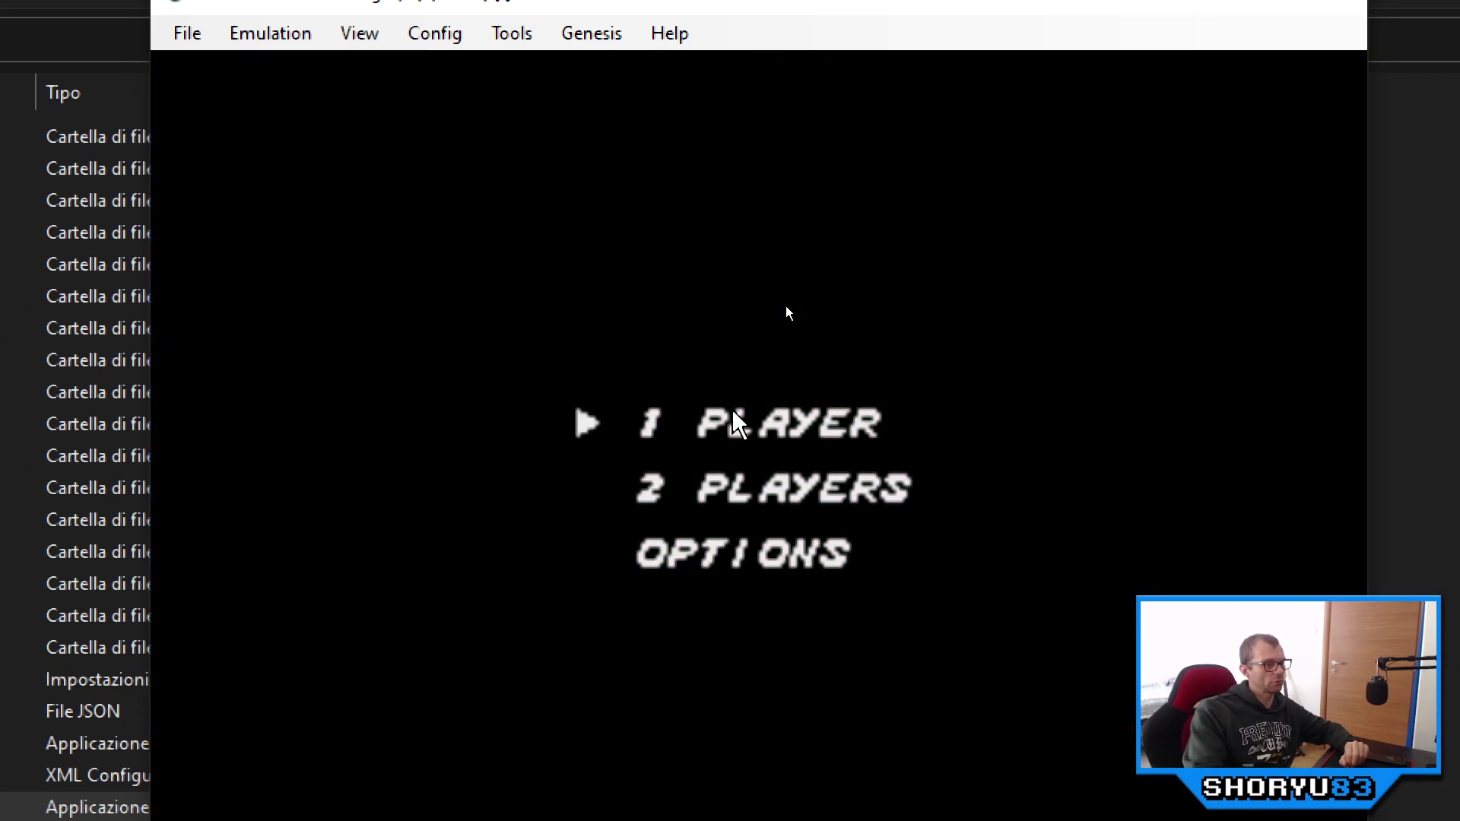
key("Return")
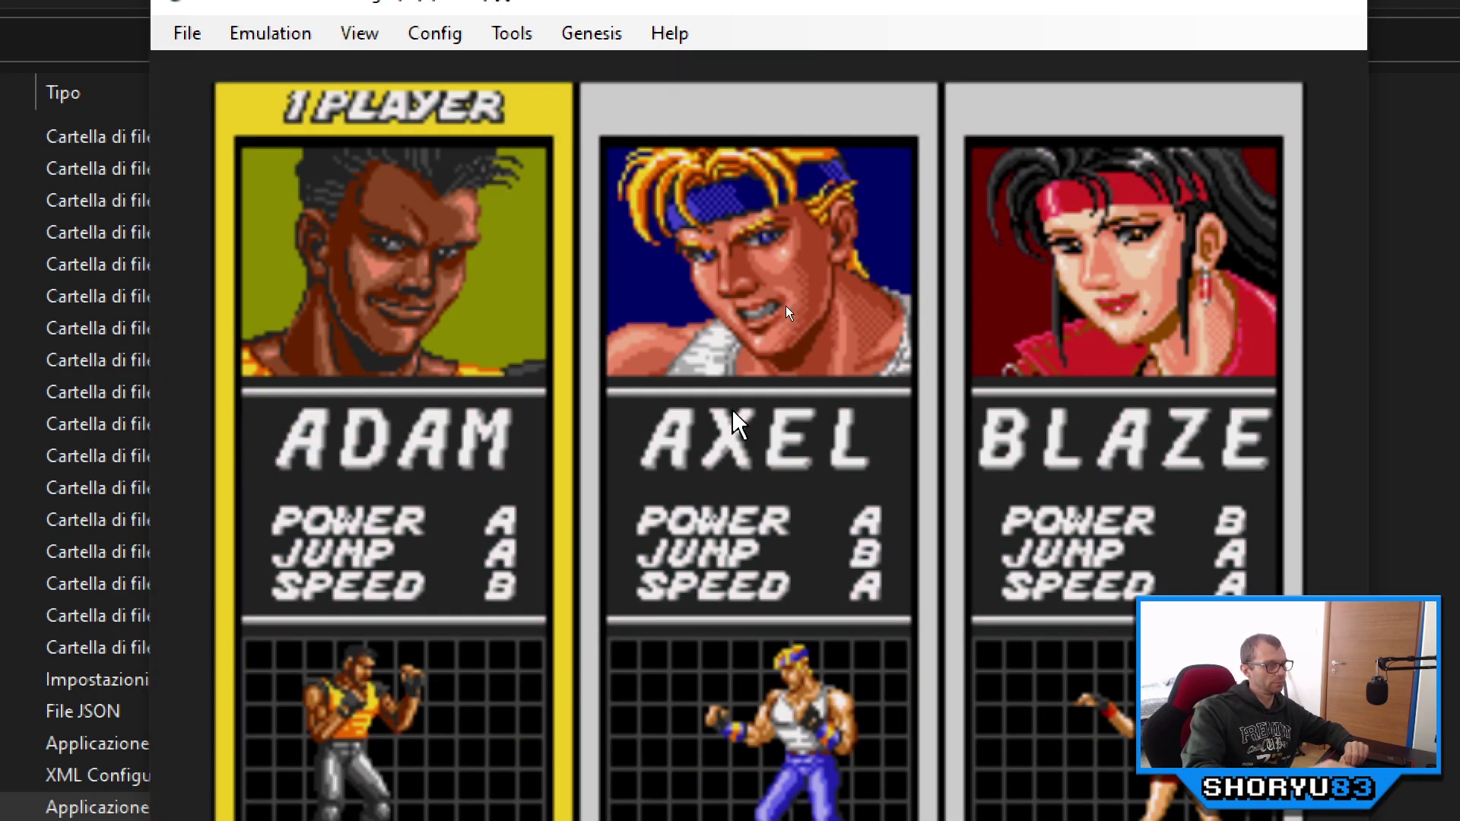
key("Return")
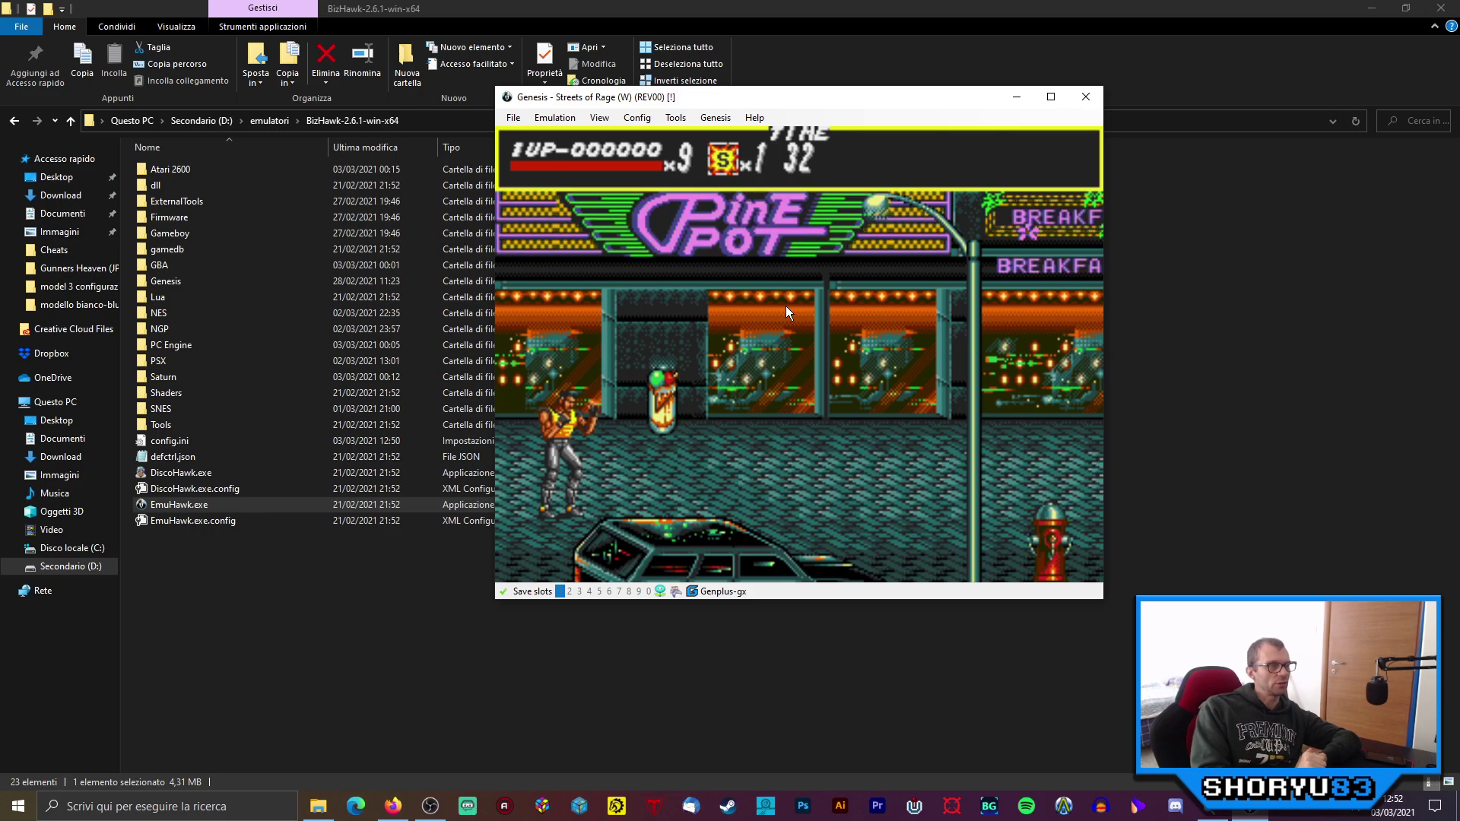
Step: Turn on the "Disable Cheats on Load" option in the Cheats window and close the window
left_click(680, 119)
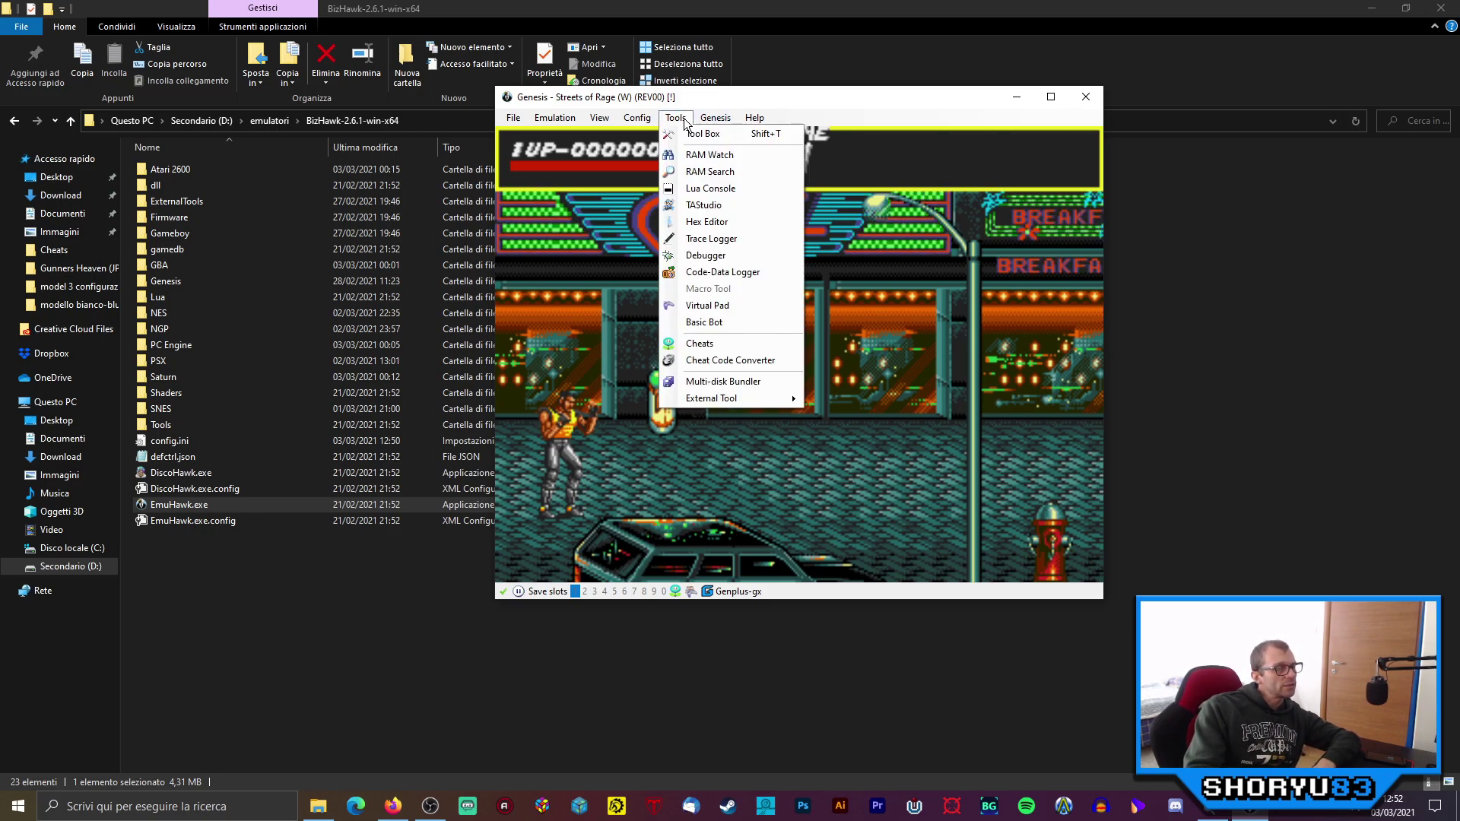
left_click(700, 344)
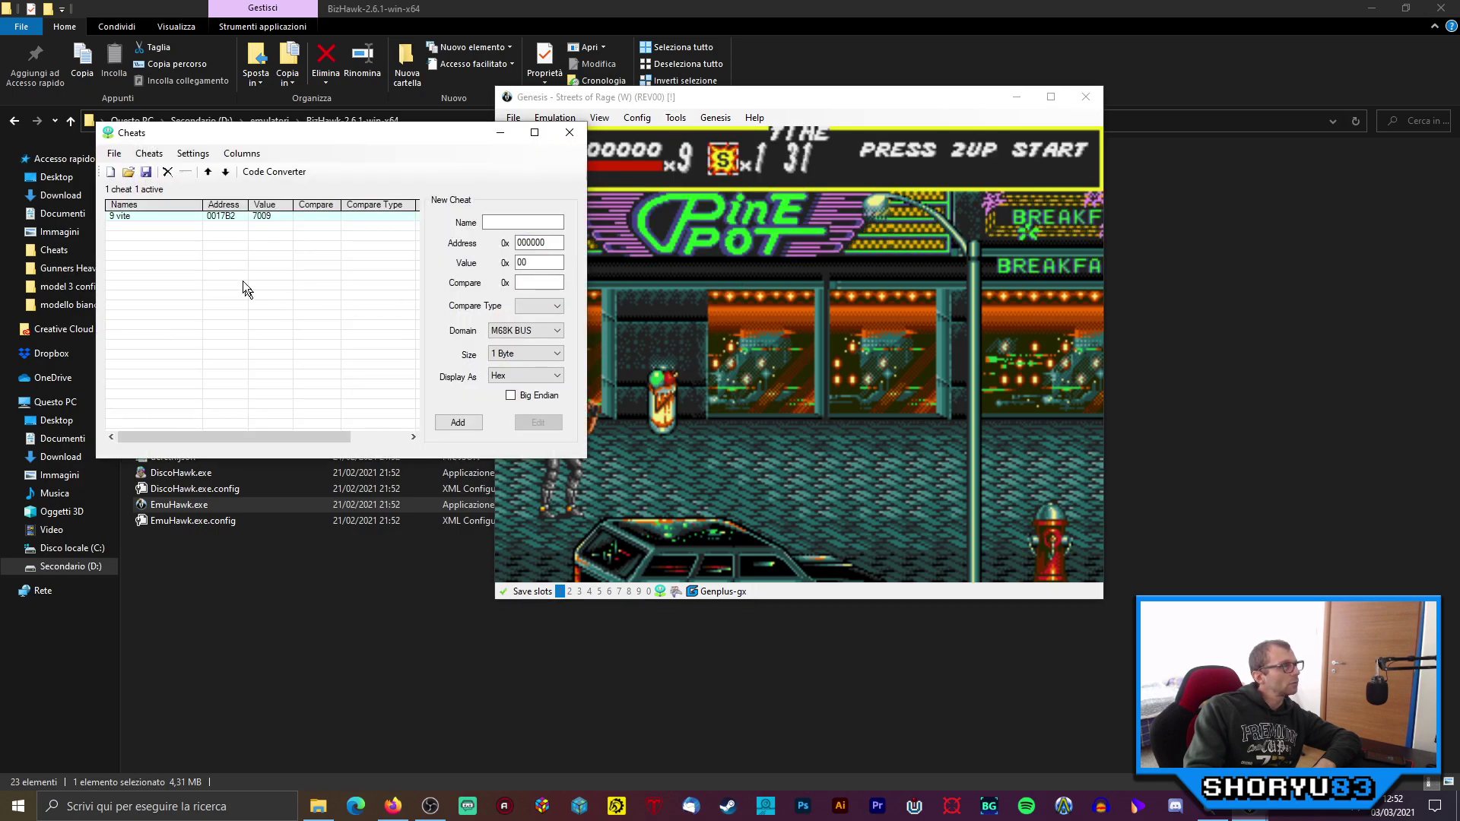
left_click(193, 155)
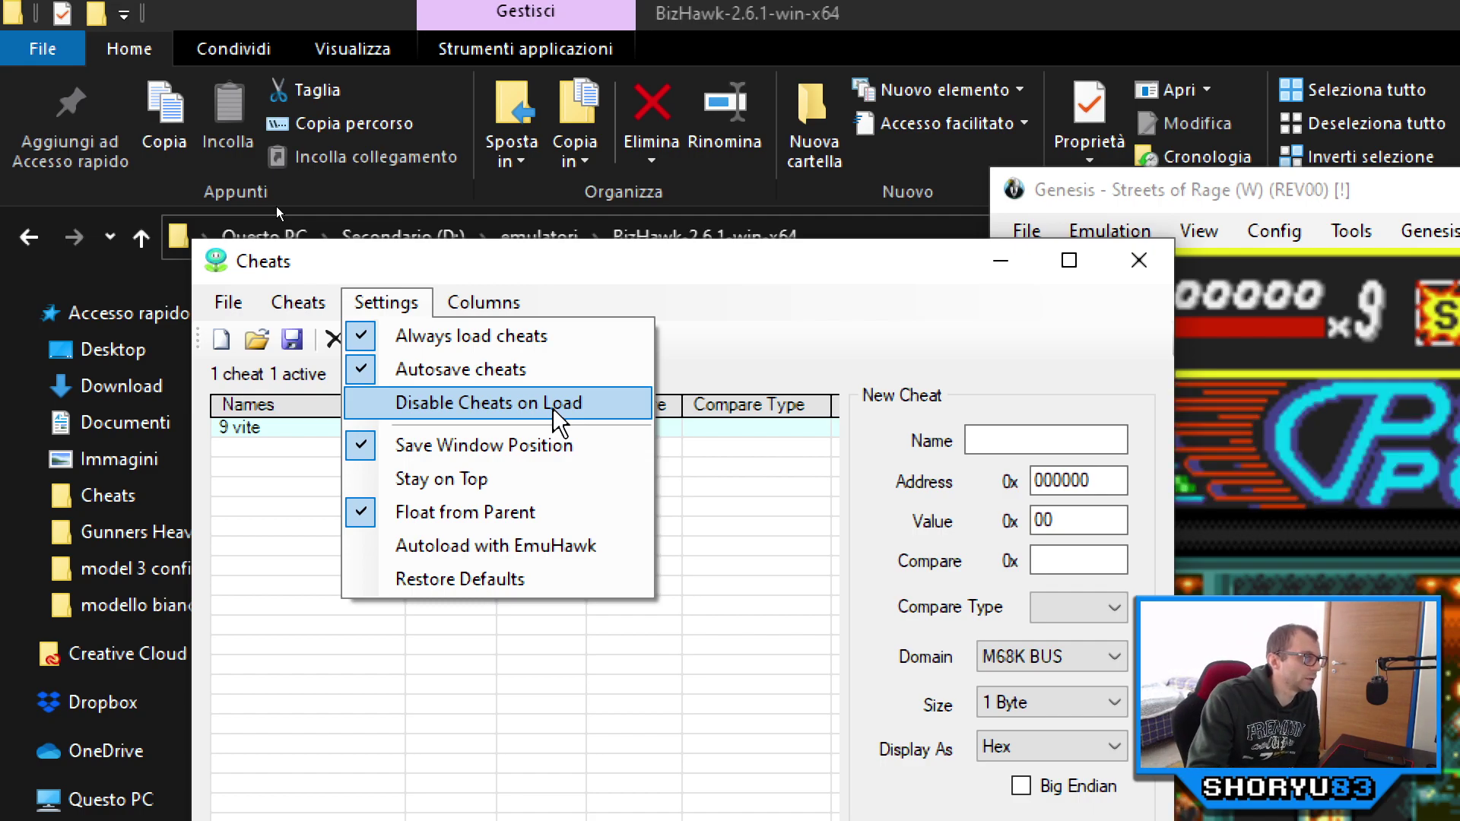
left_click(554, 407)
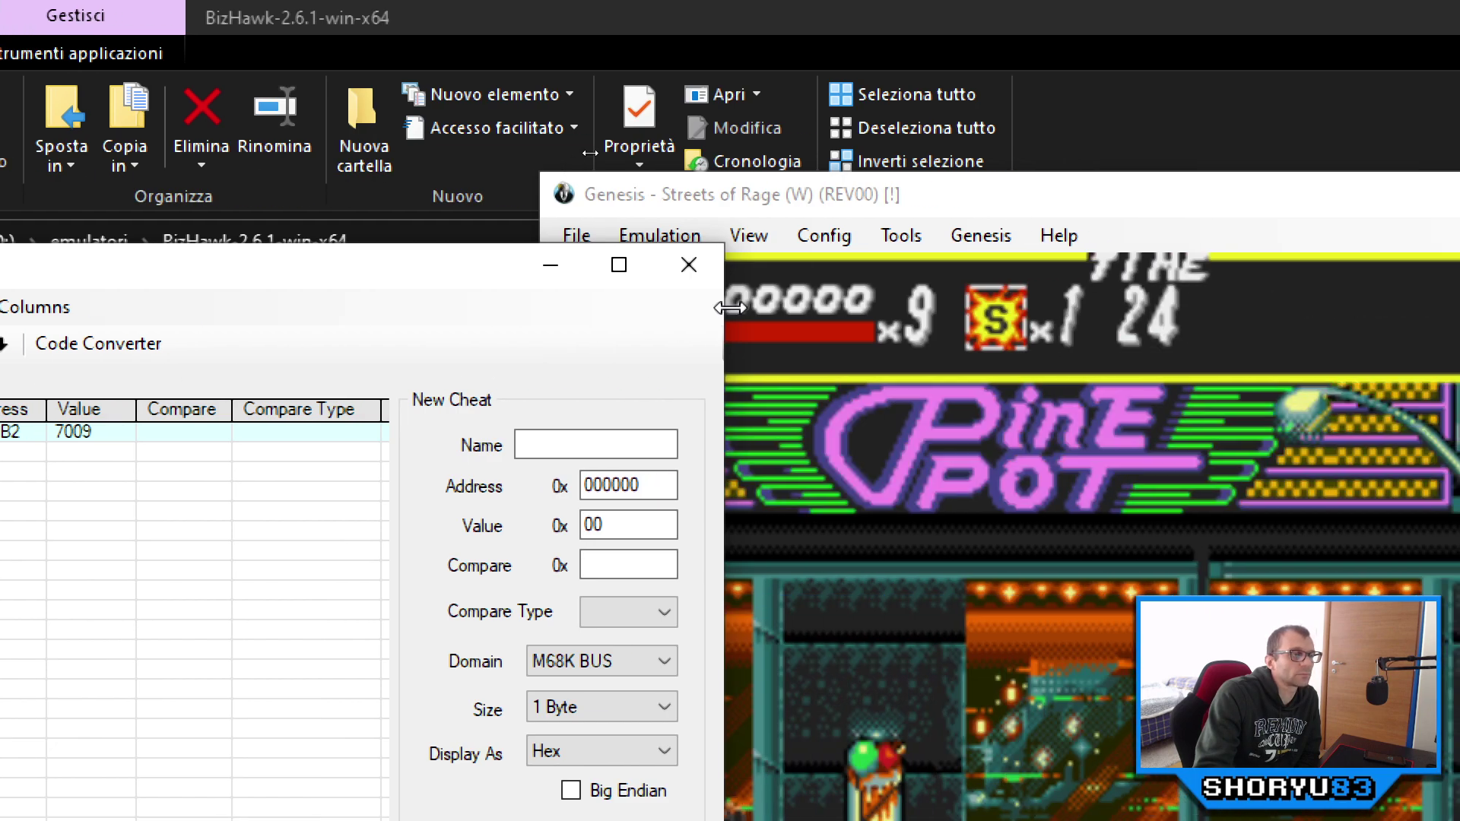
left_click(711, 270)
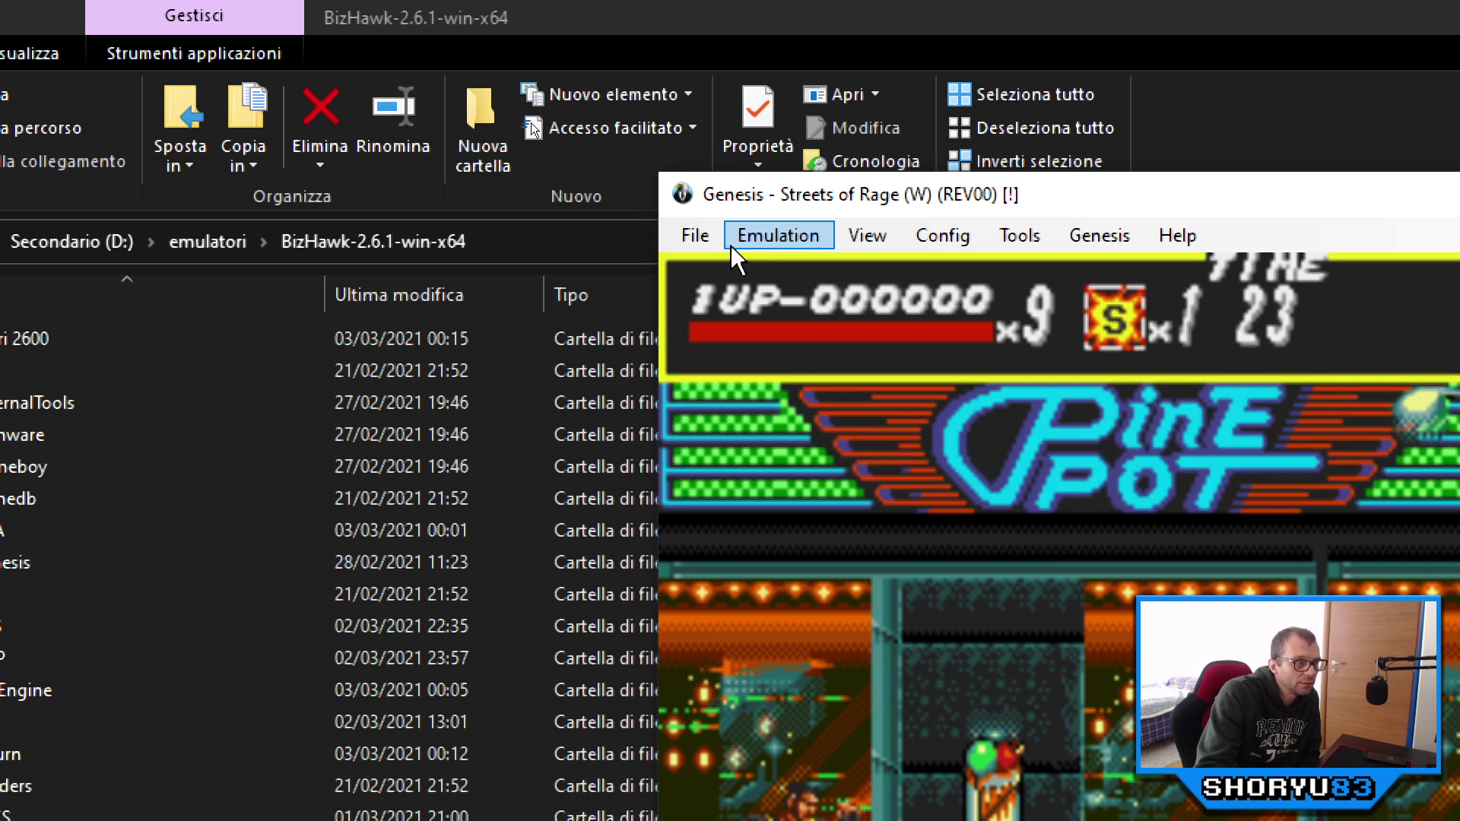
Step: Reboot the emulation core and enable the "9 vite" cheat in the reopened Cheats window, closing the window when done
left_click(730, 236)
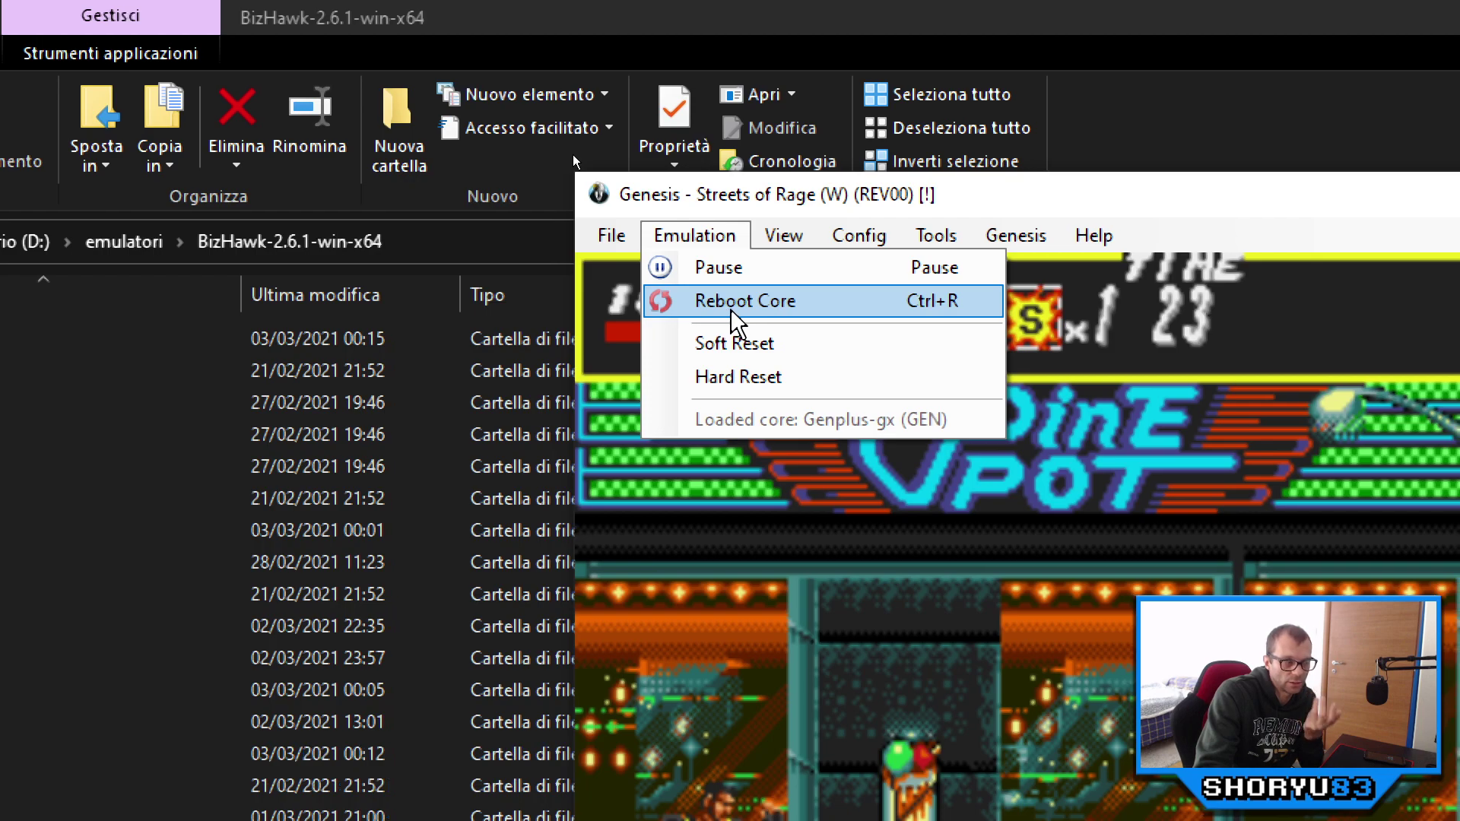
left_click(731, 305)
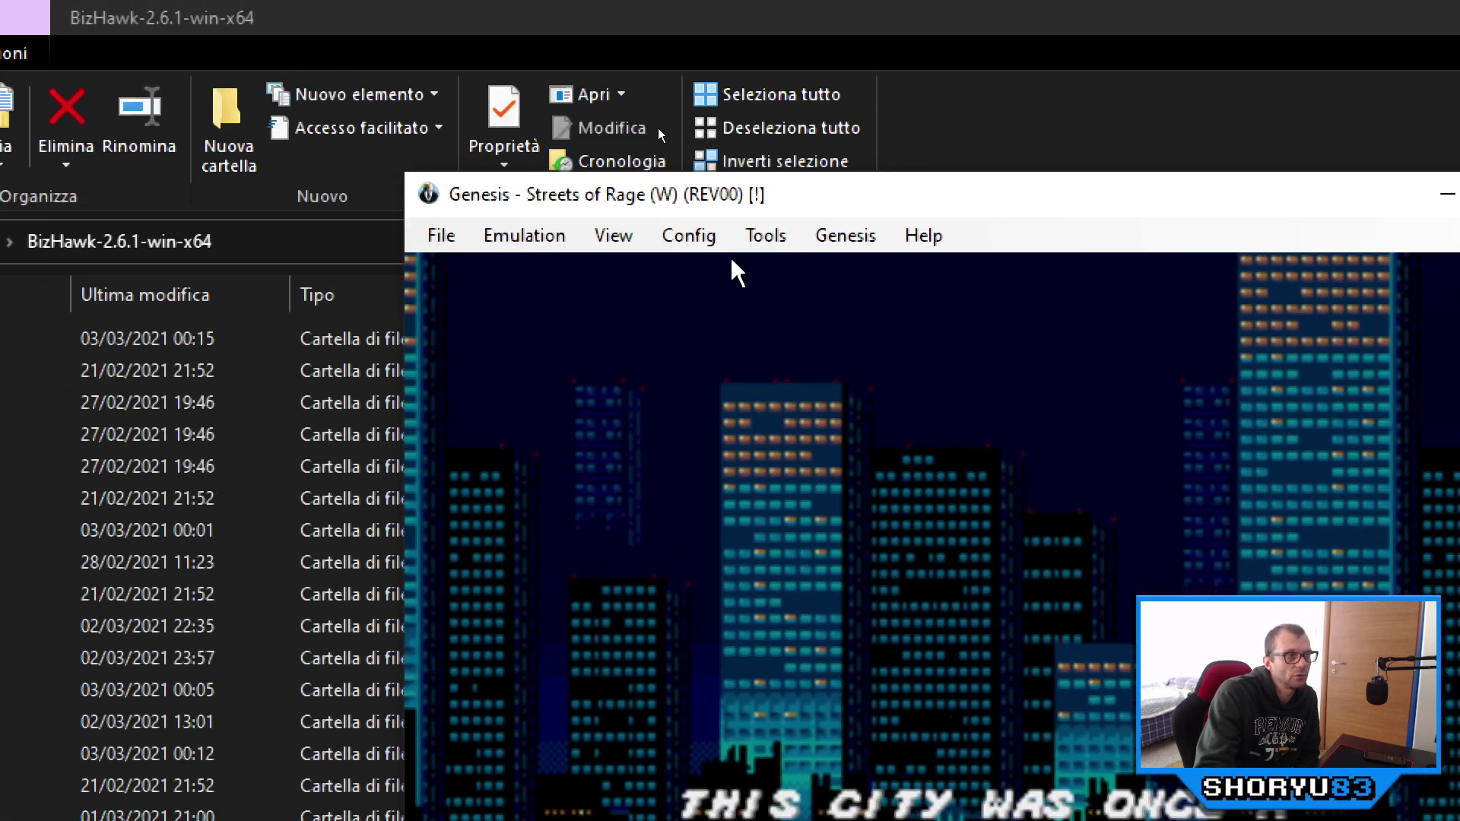
left_click(766, 235)
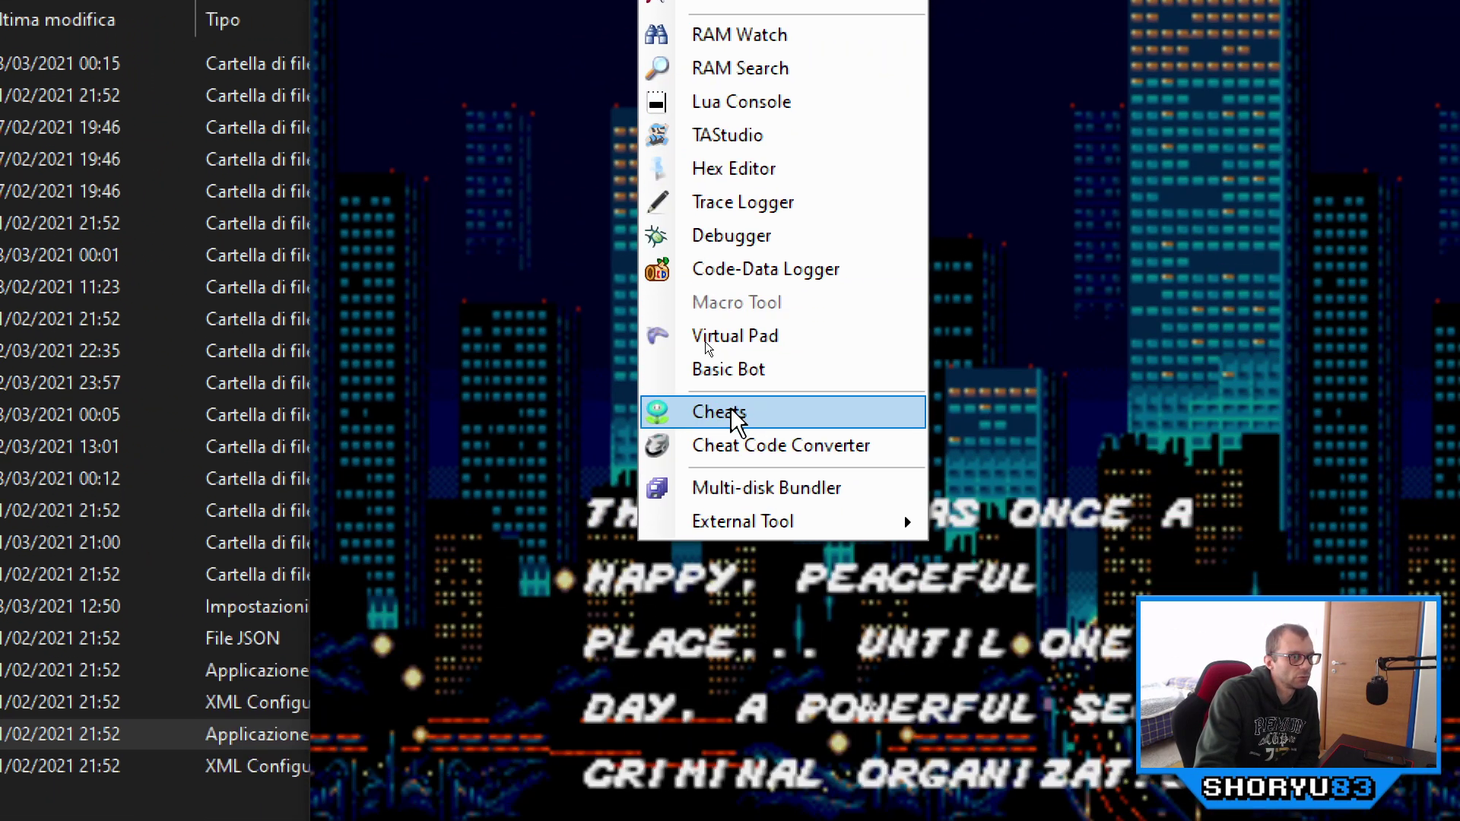
left_click(806, 687)
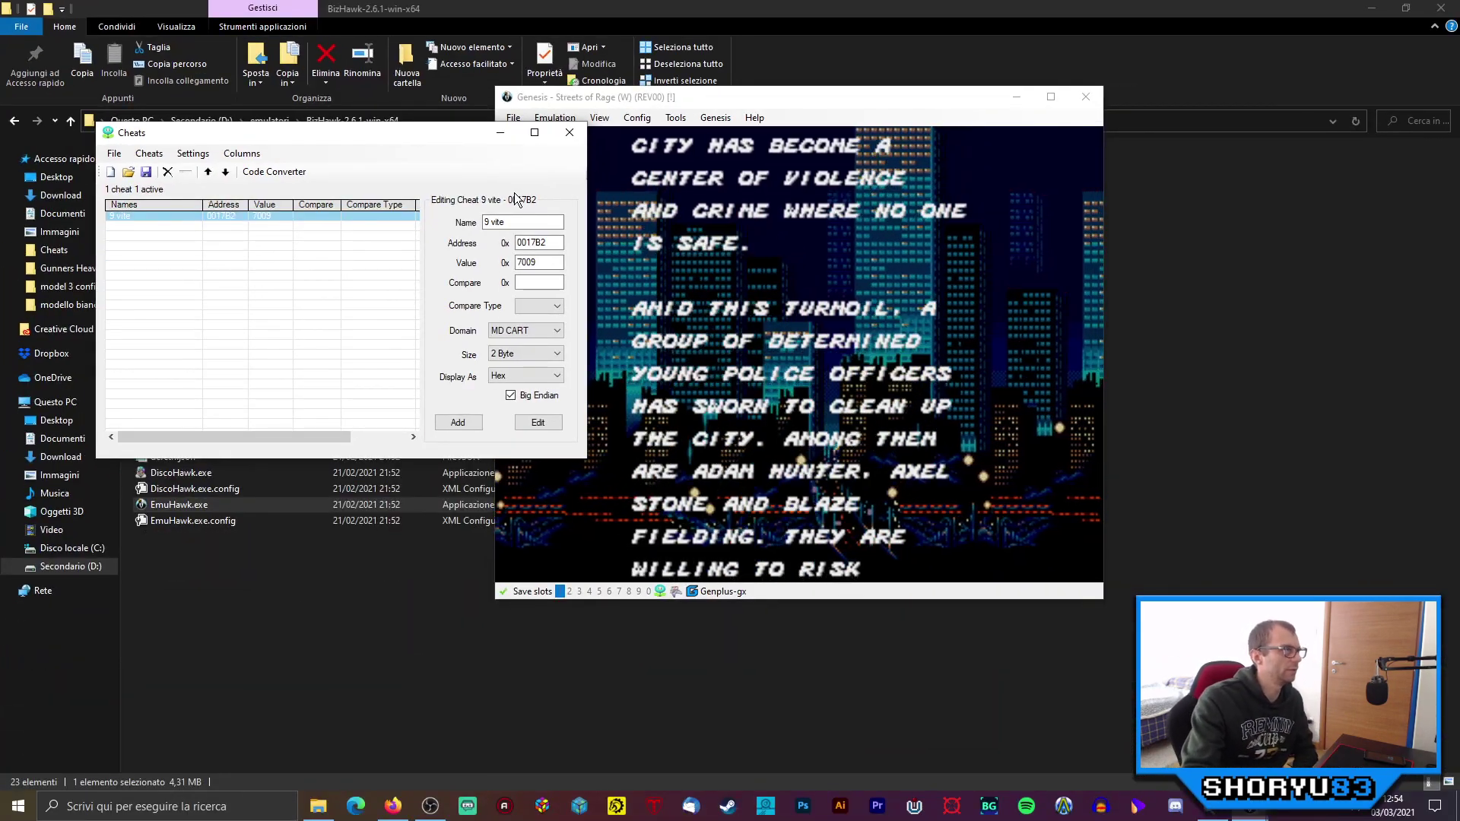
left_click(579, 134)
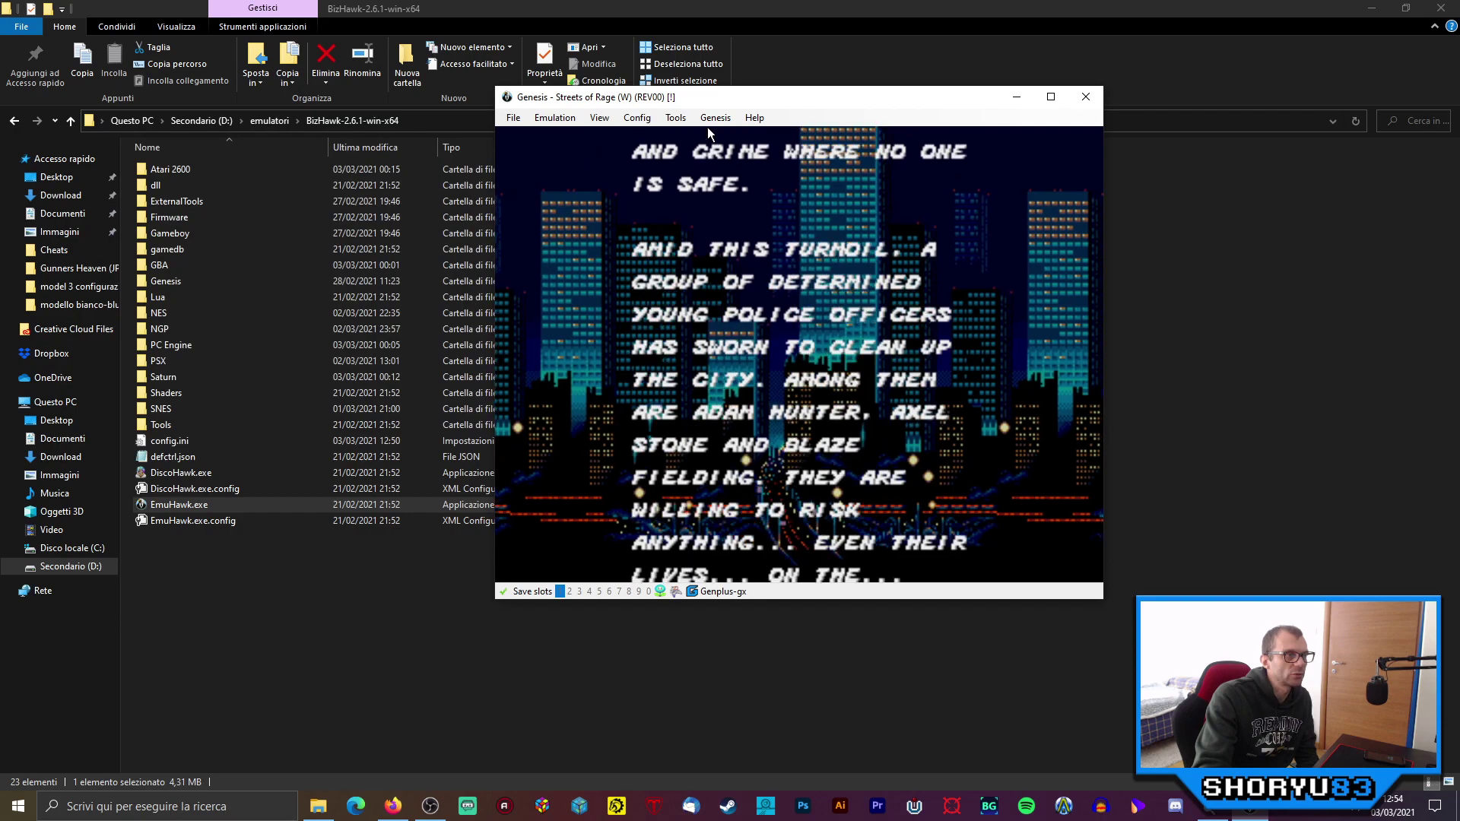
left_click_drag(772, 105, 764, 109)
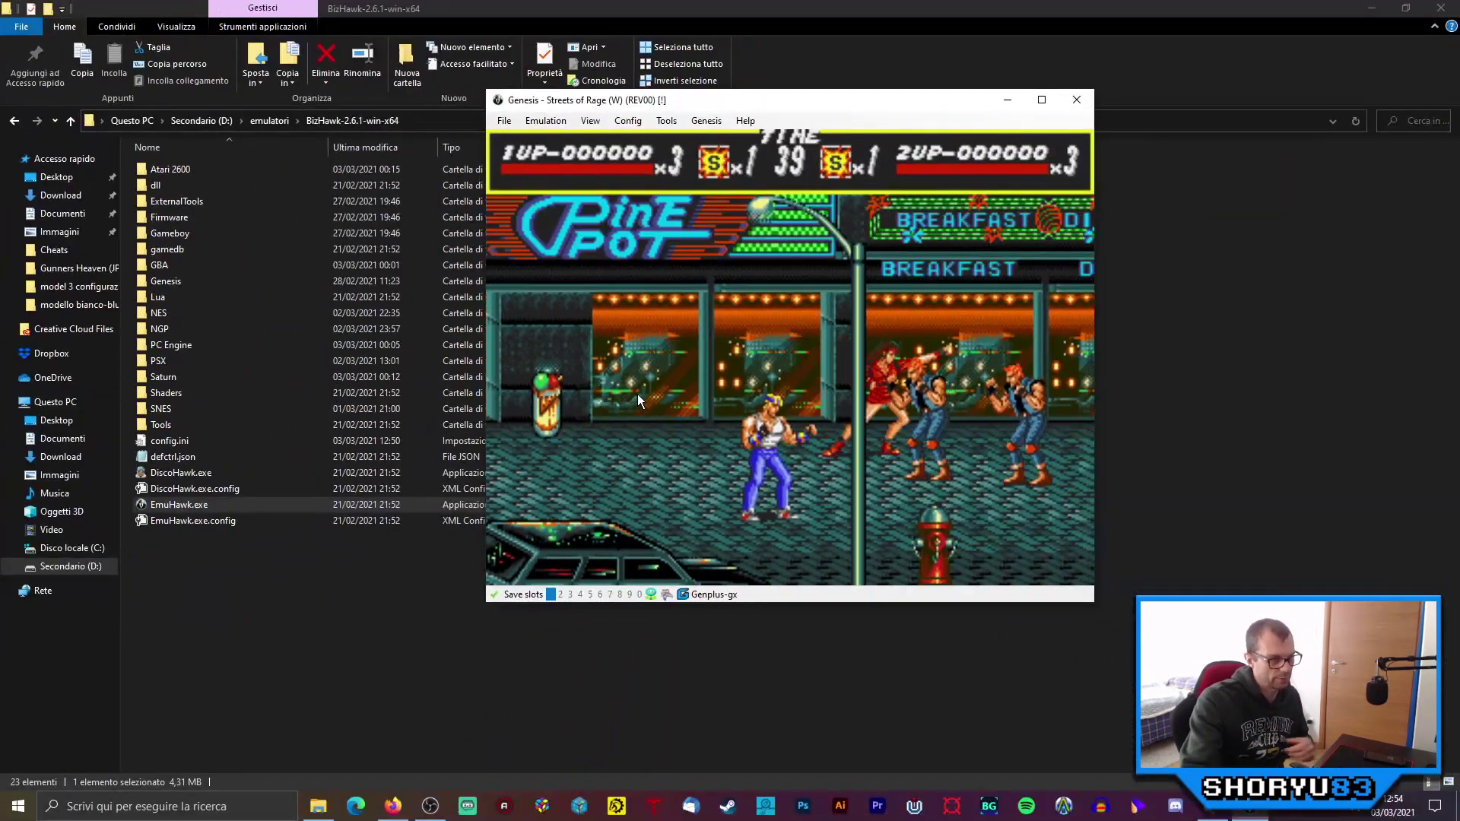
Step: Reboot the emulation core again to restart Streets of Rage with cheats disabled on load
left_click(546, 120)
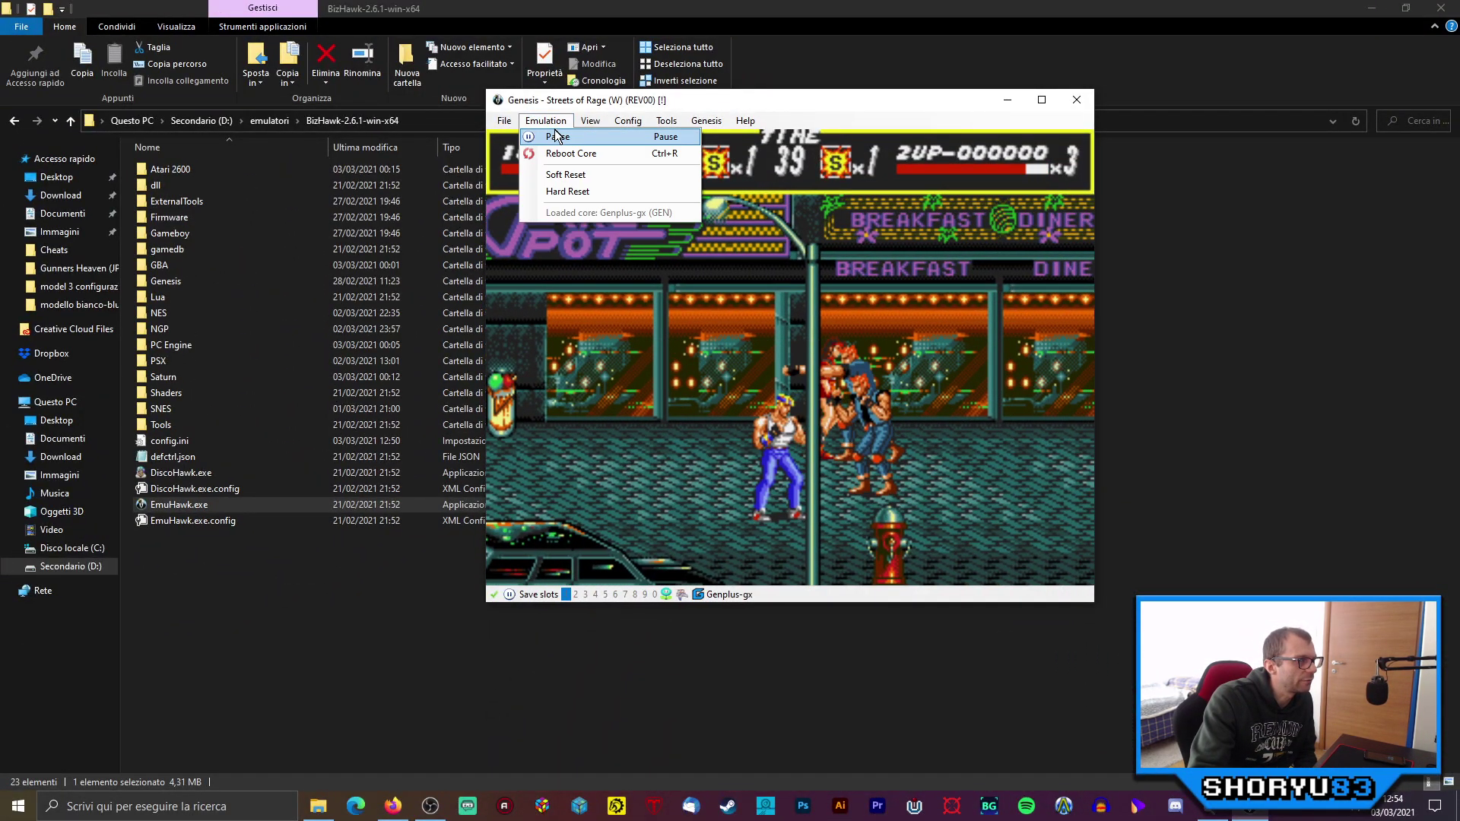
left_click(568, 155)
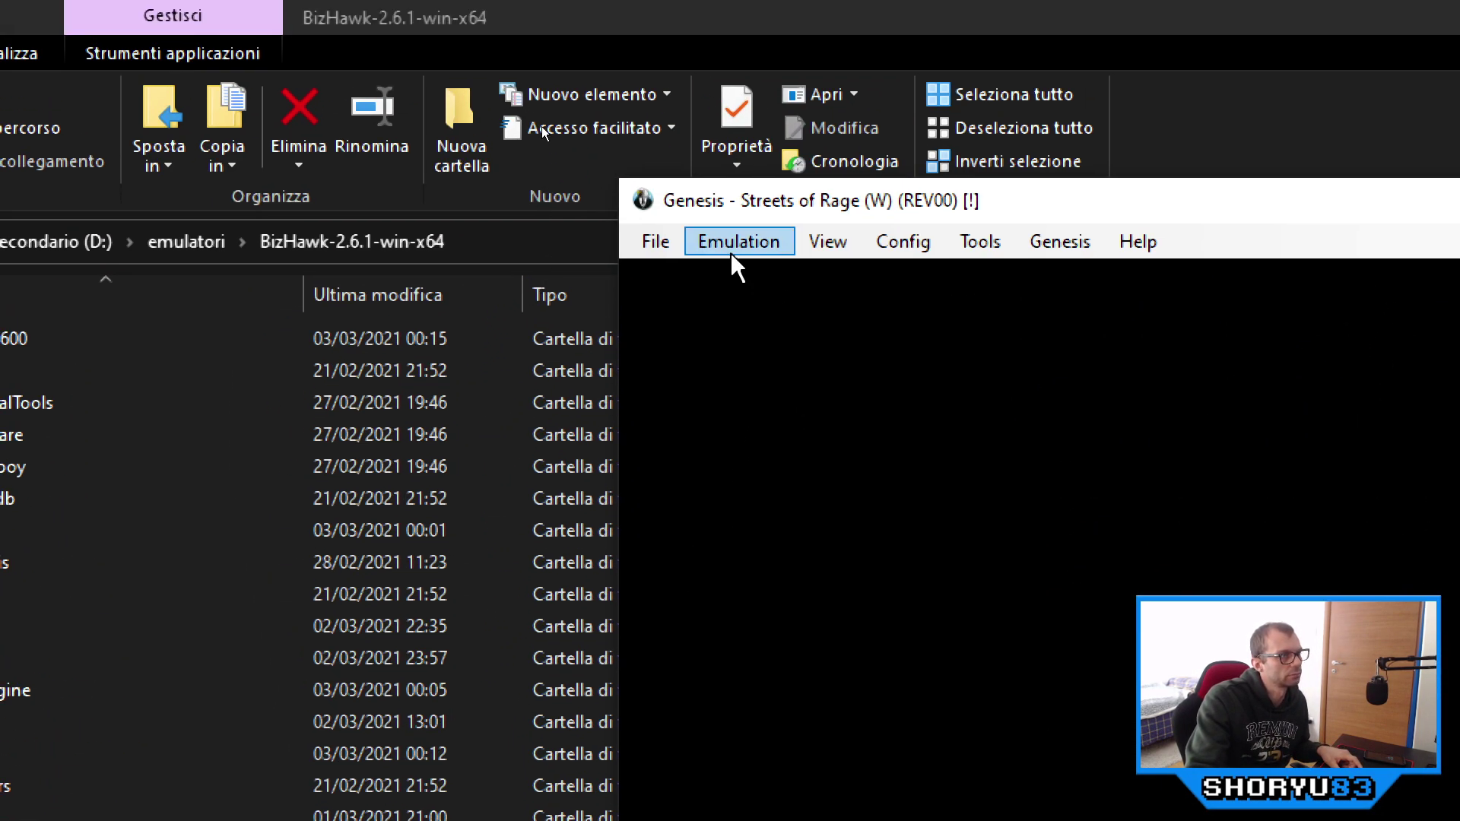
left_click(753, 23)
left_click(737, 306)
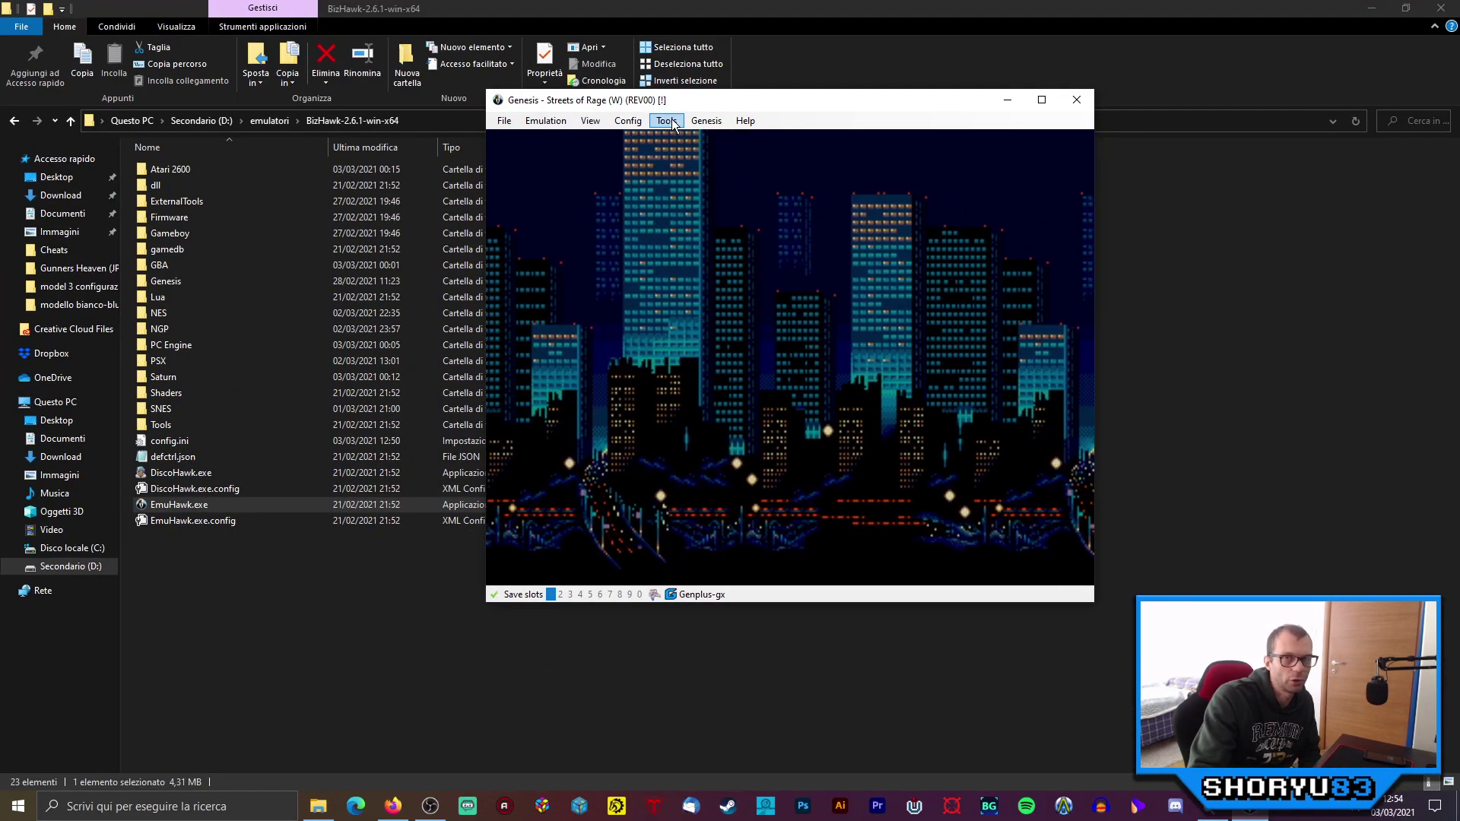
Step: Open the Cheats window and re-enable the "9 vite" cheat
left_click(672, 123)
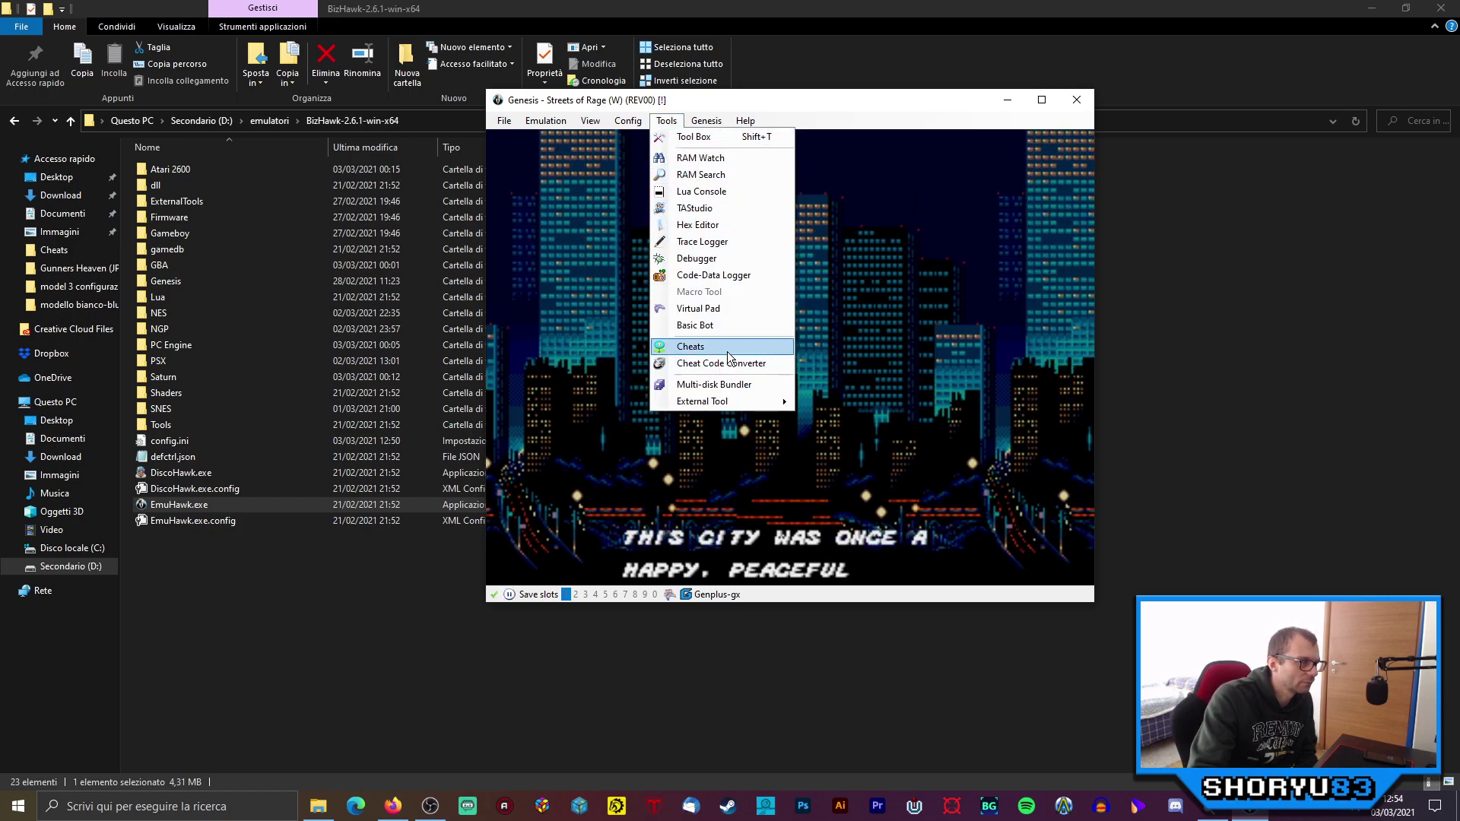
left_click(727, 349)
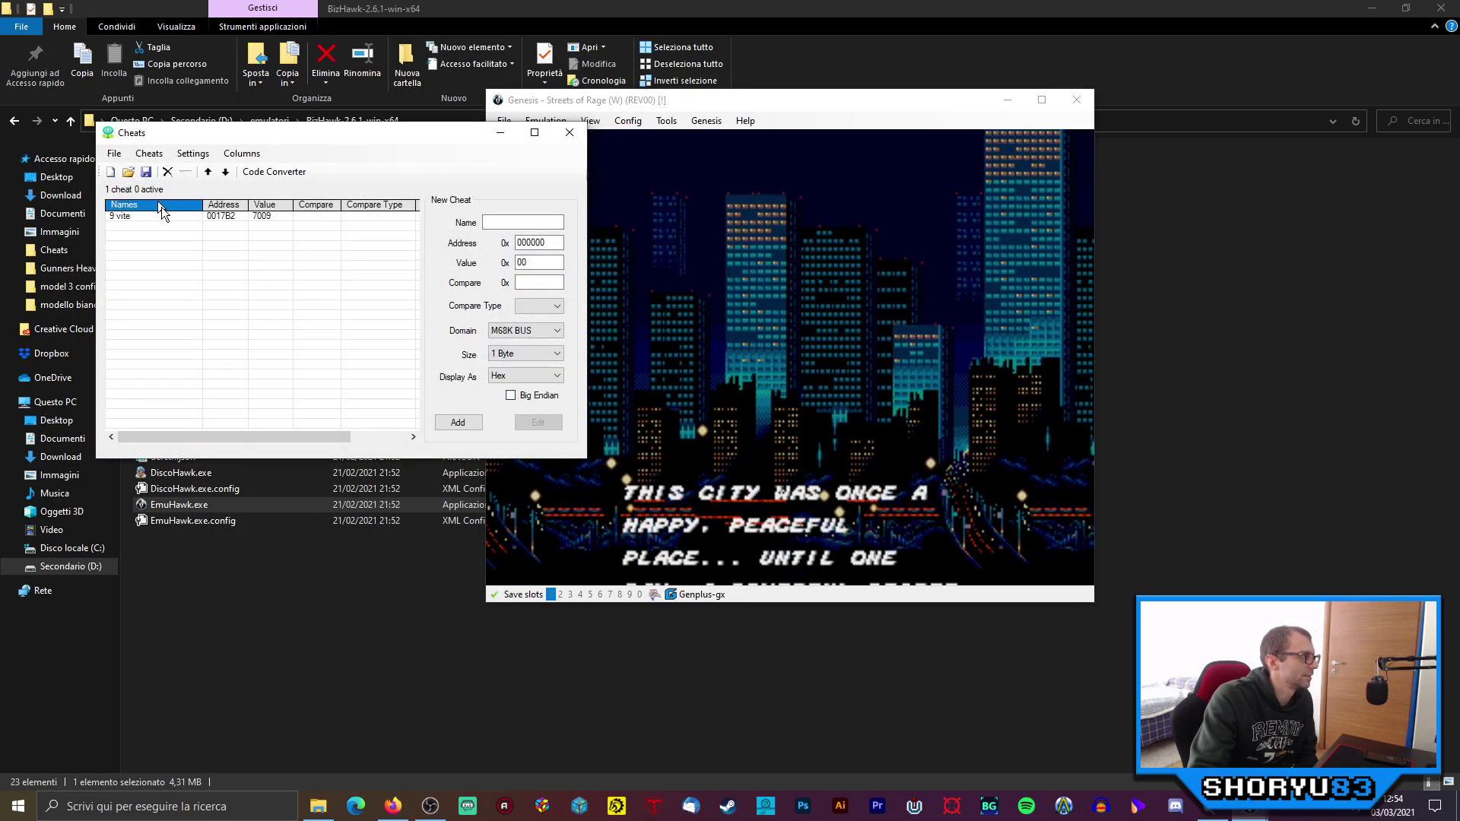
double_click(165, 216)
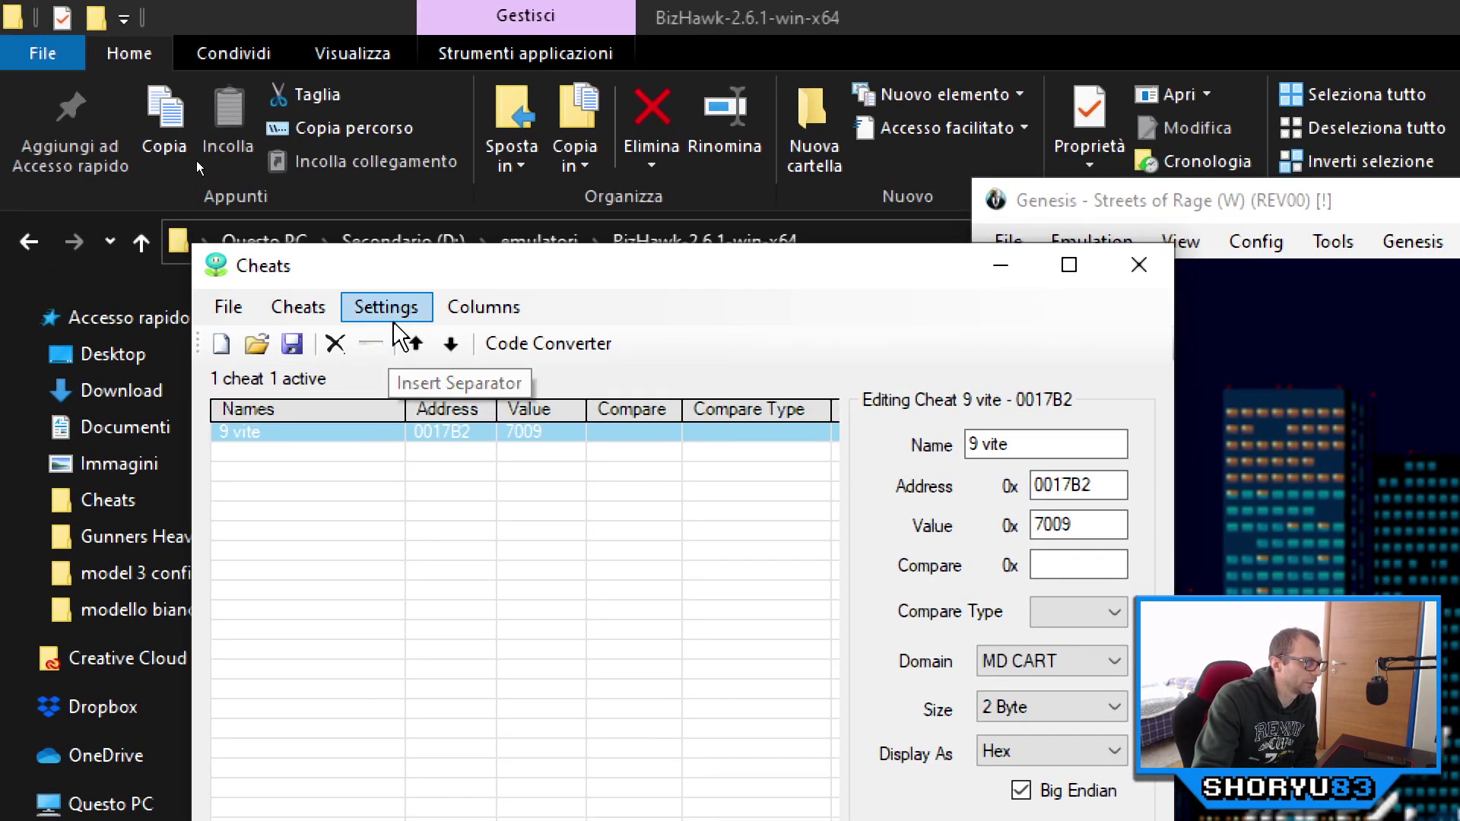
Step: Turn off the "Disable Cheats on Load" option, deselect the cheat and close the Cheats window
left_click(386, 307)
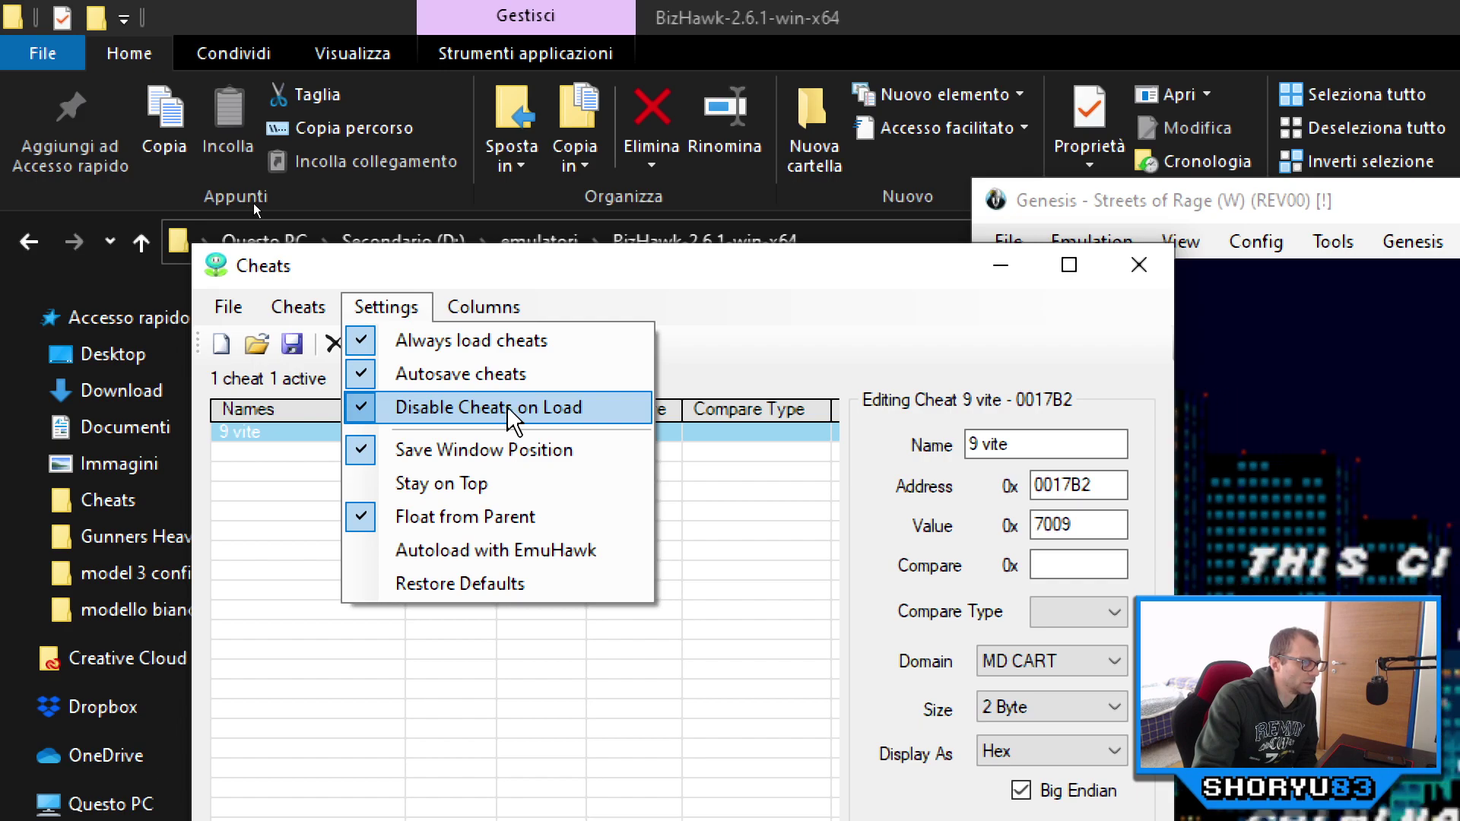
left_click(507, 404)
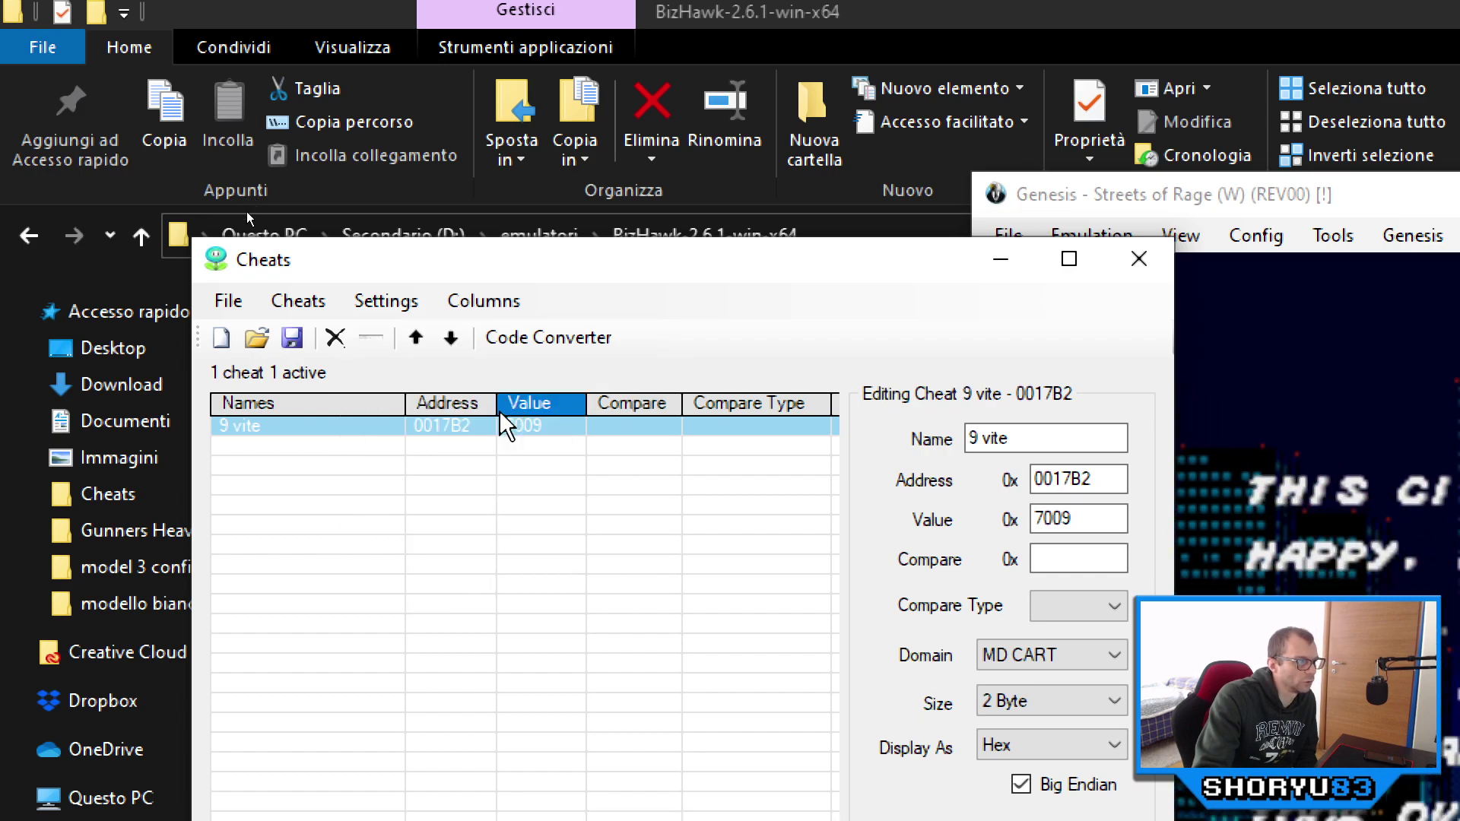
left_click(473, 536)
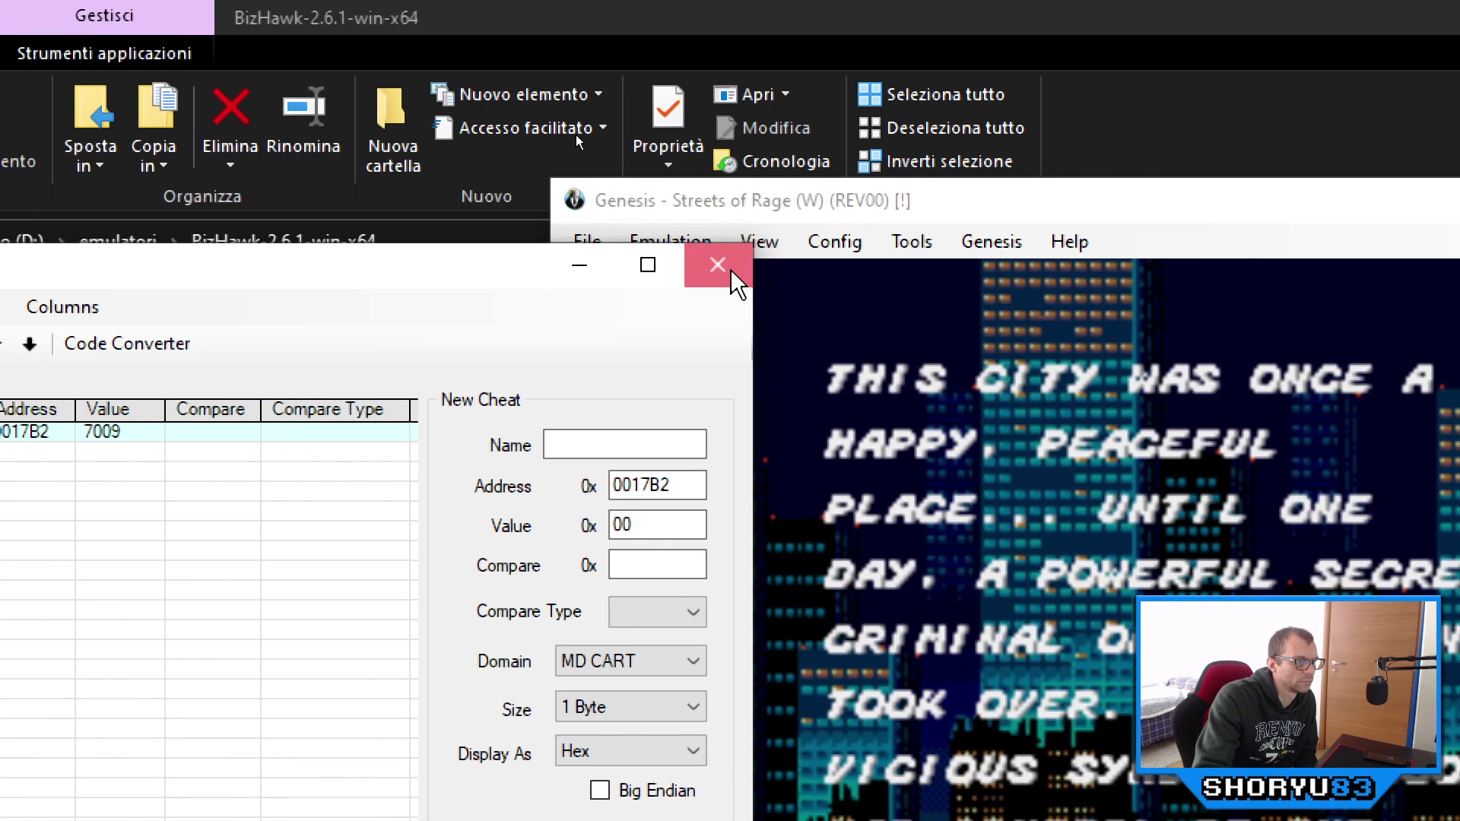
left_click(1138, 263)
Step: Reboot the emulation core, reopen the Cheats window to check the "9 vite" cheat, and move the window slightly
left_click(1095, 242)
left_click(741, 310)
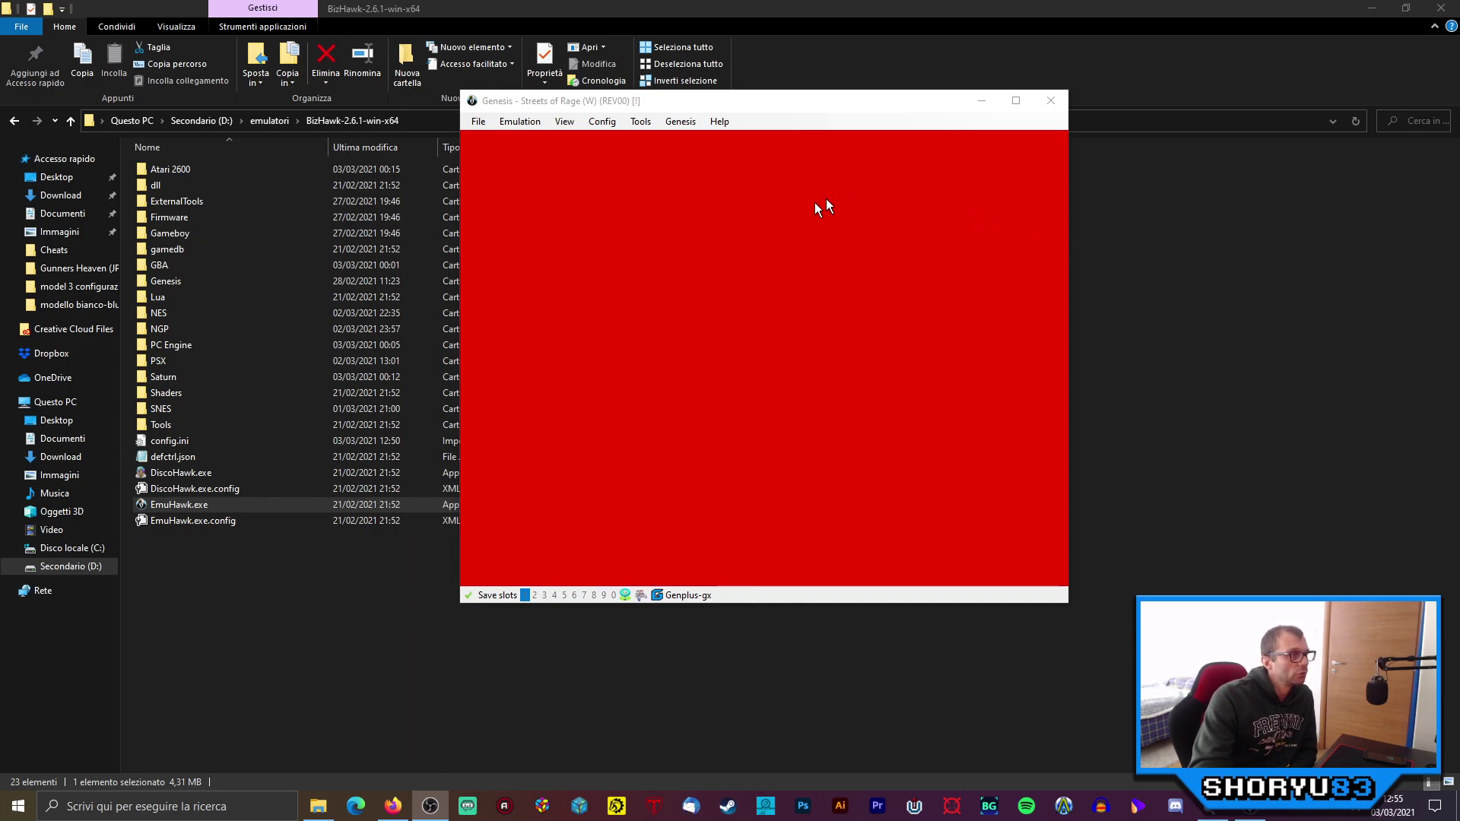
left_click(645, 123)
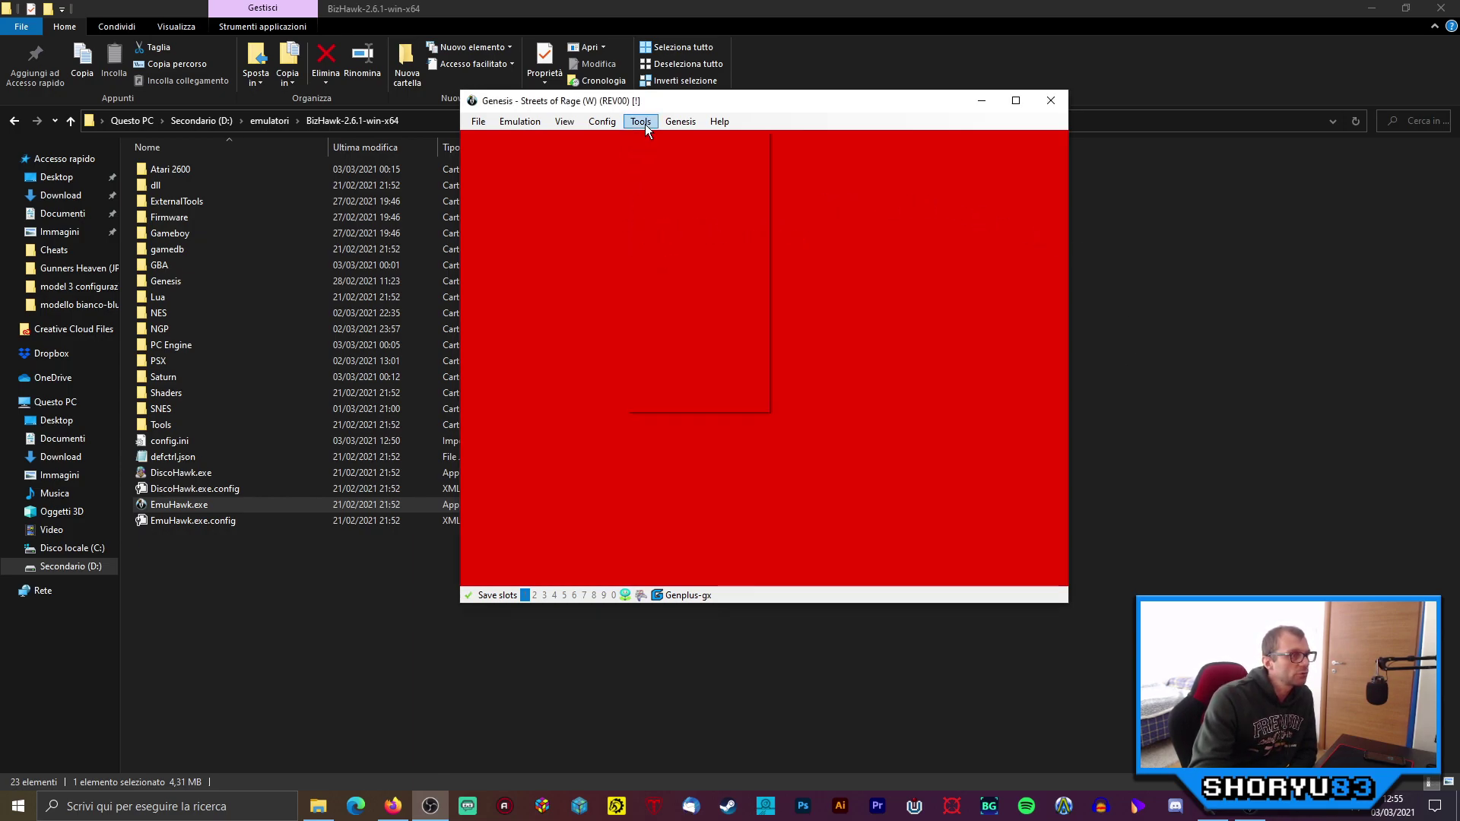
left_click(683, 345)
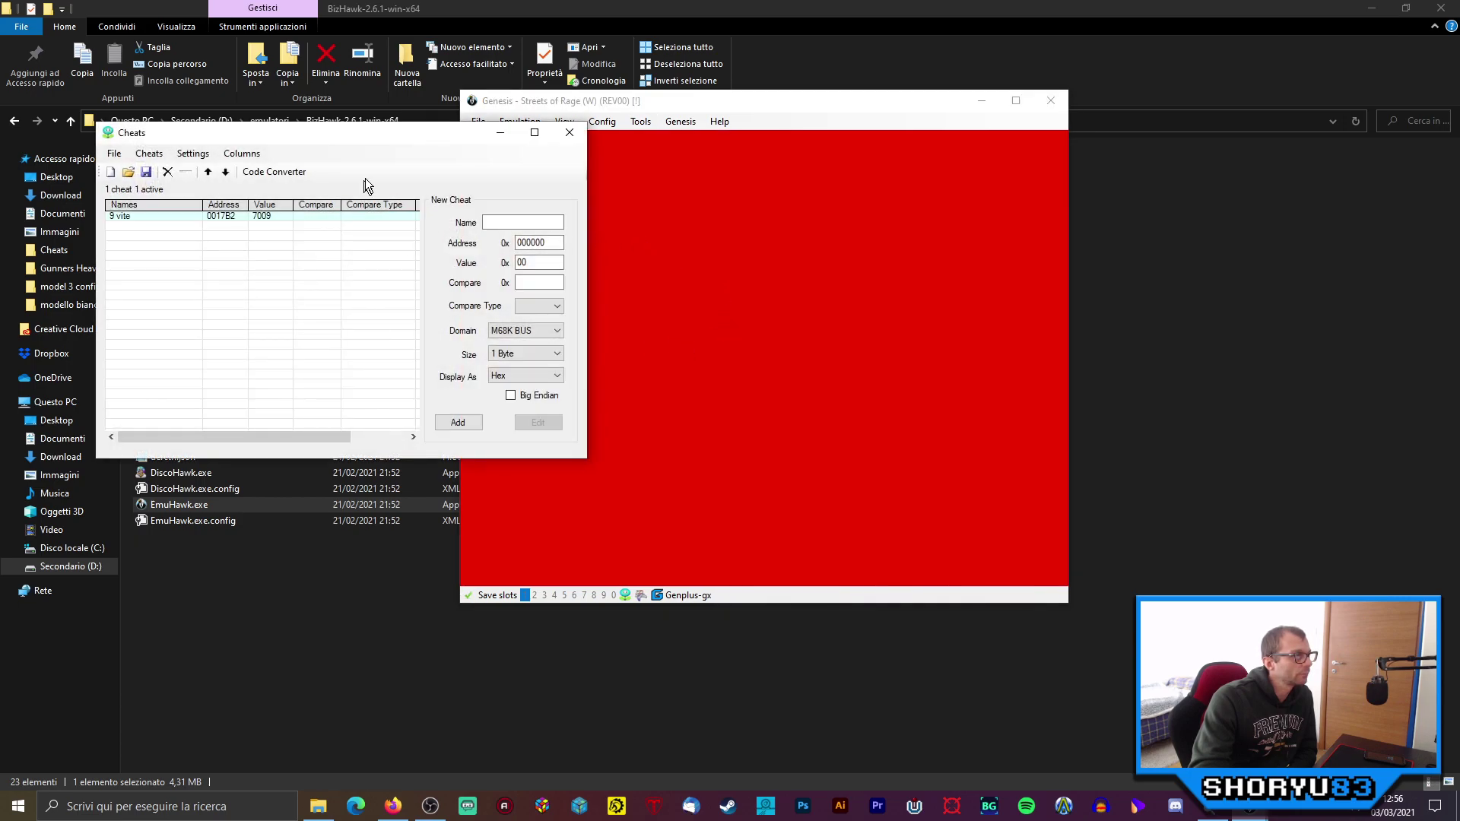
left_click_drag(388, 133, 477, 174)
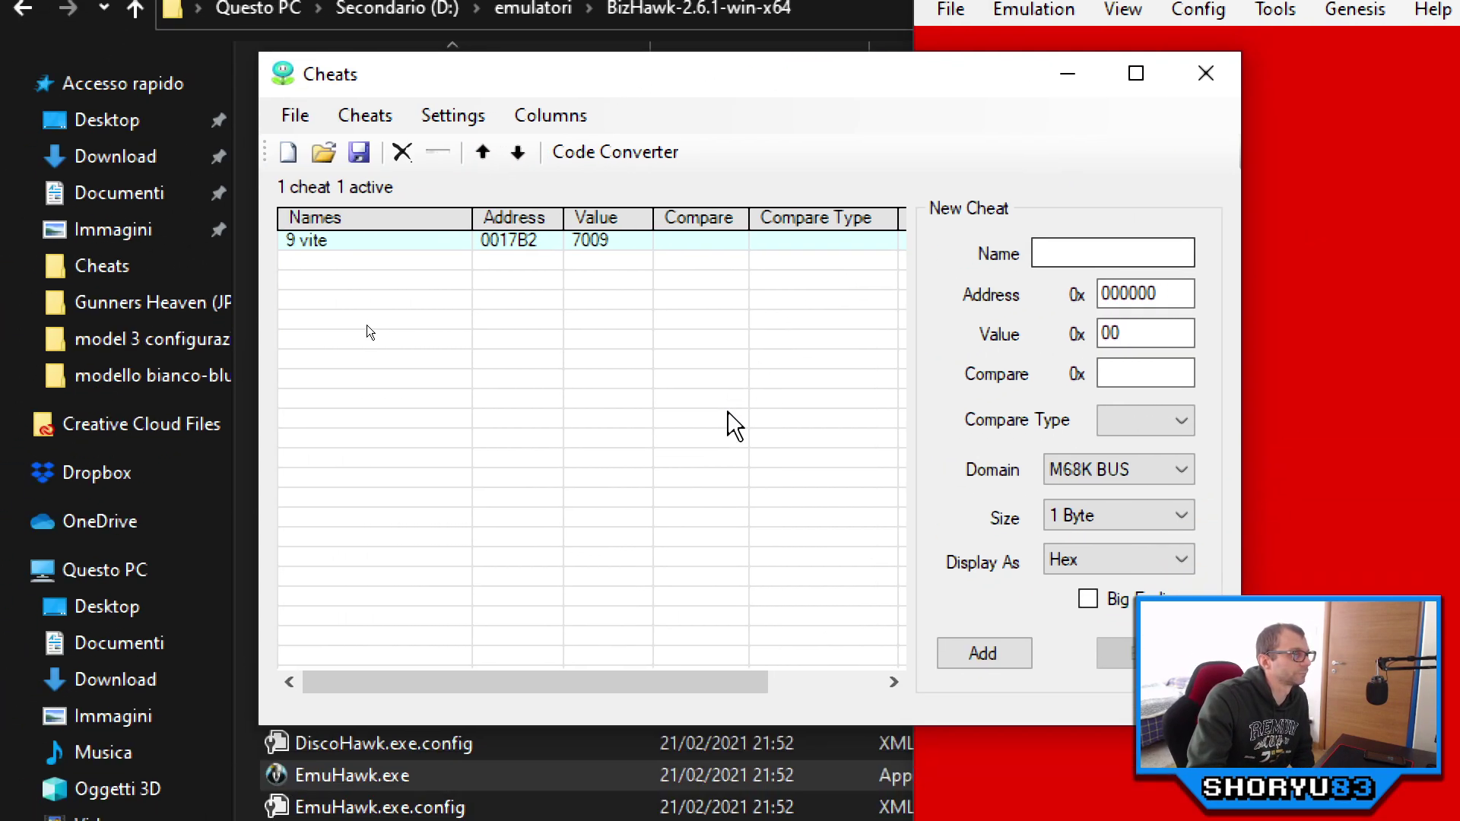
Step: Save the cheat list to a new file named "Streets of Rage (W) (REV00) [!].cht" in the Genesis Cheats folder
left_click(295, 121)
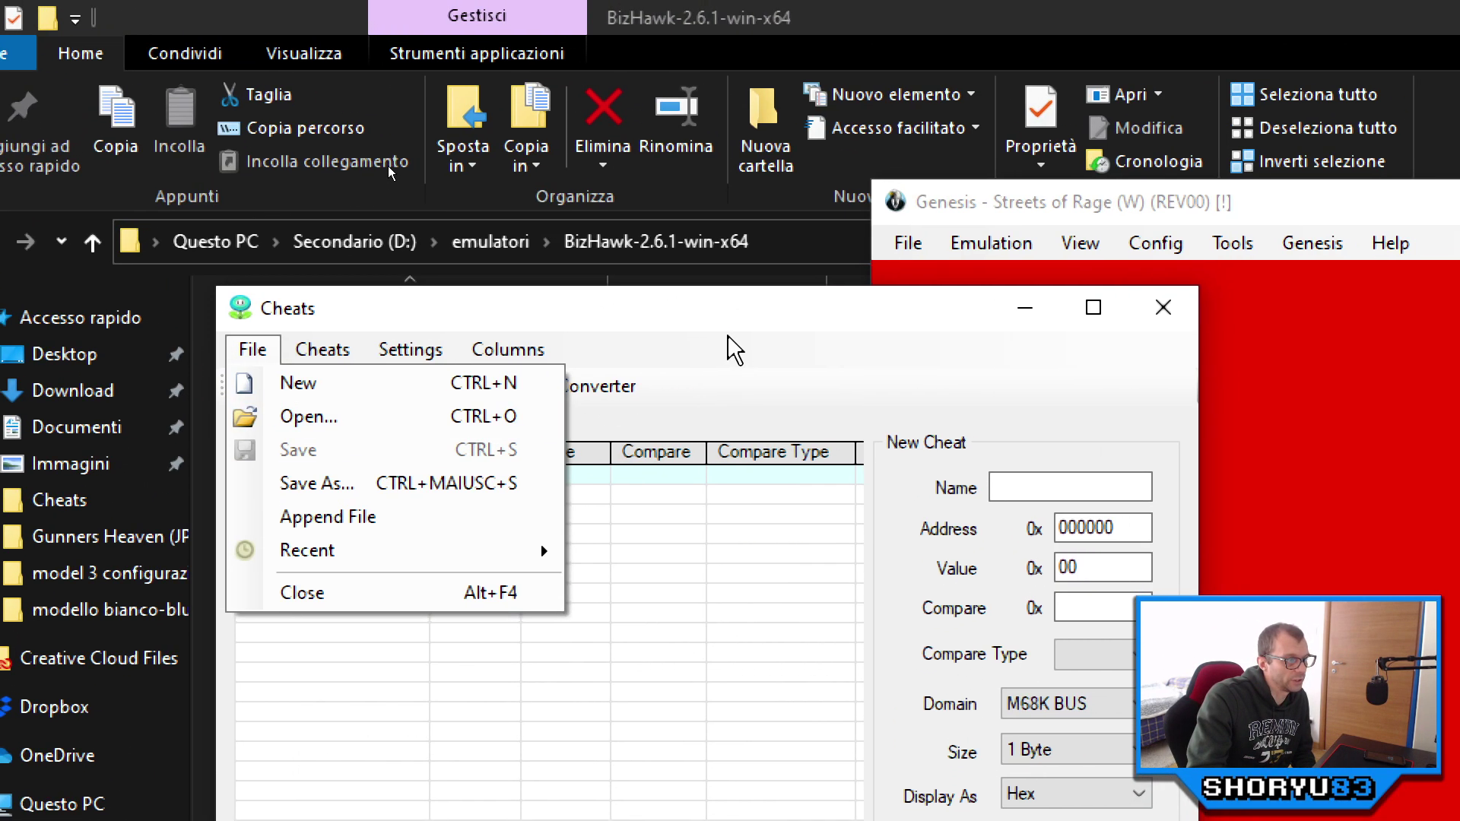
left_click(707, 380)
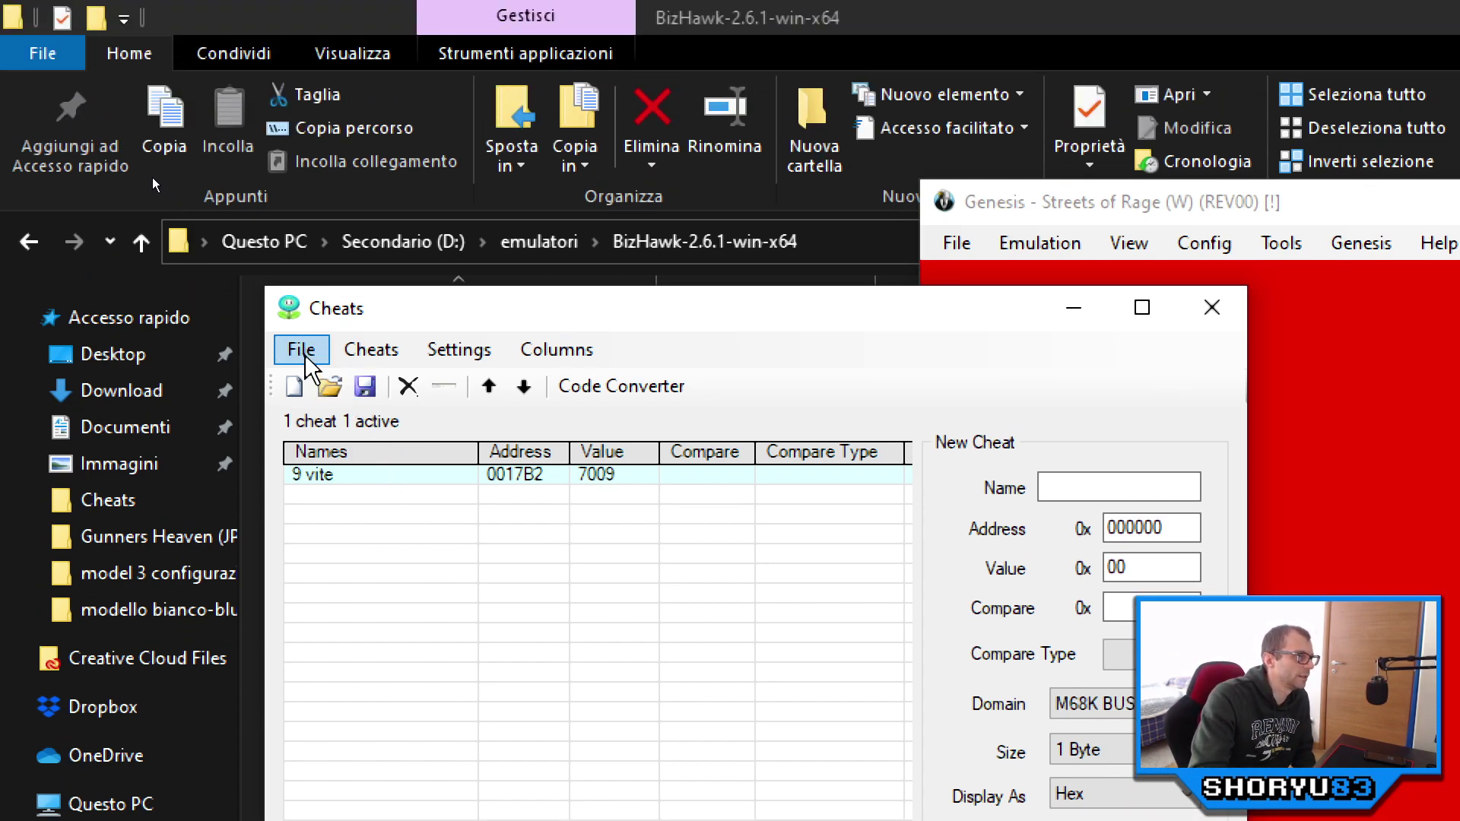
left_click(304, 354)
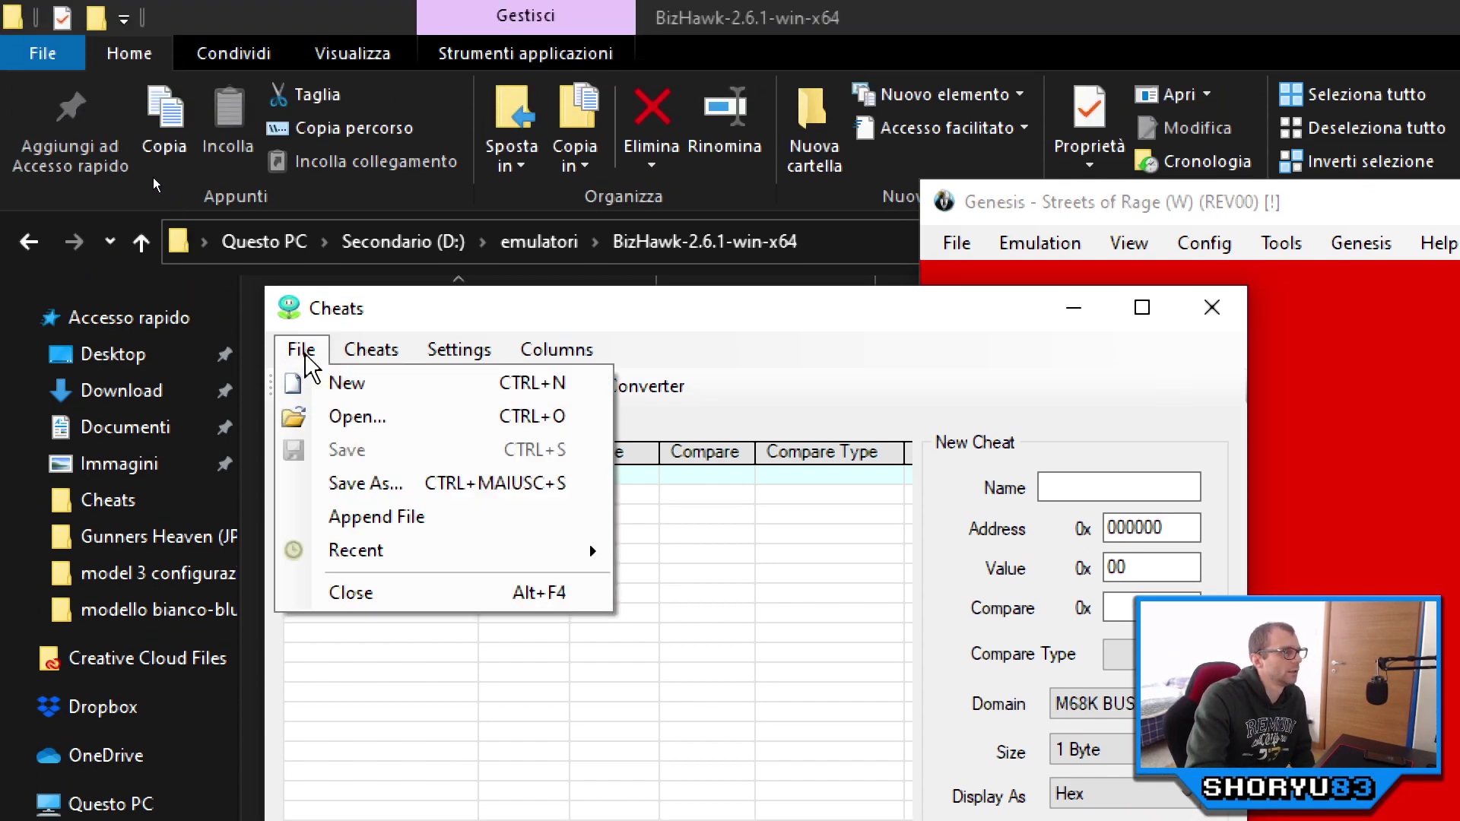
left_click(430, 509)
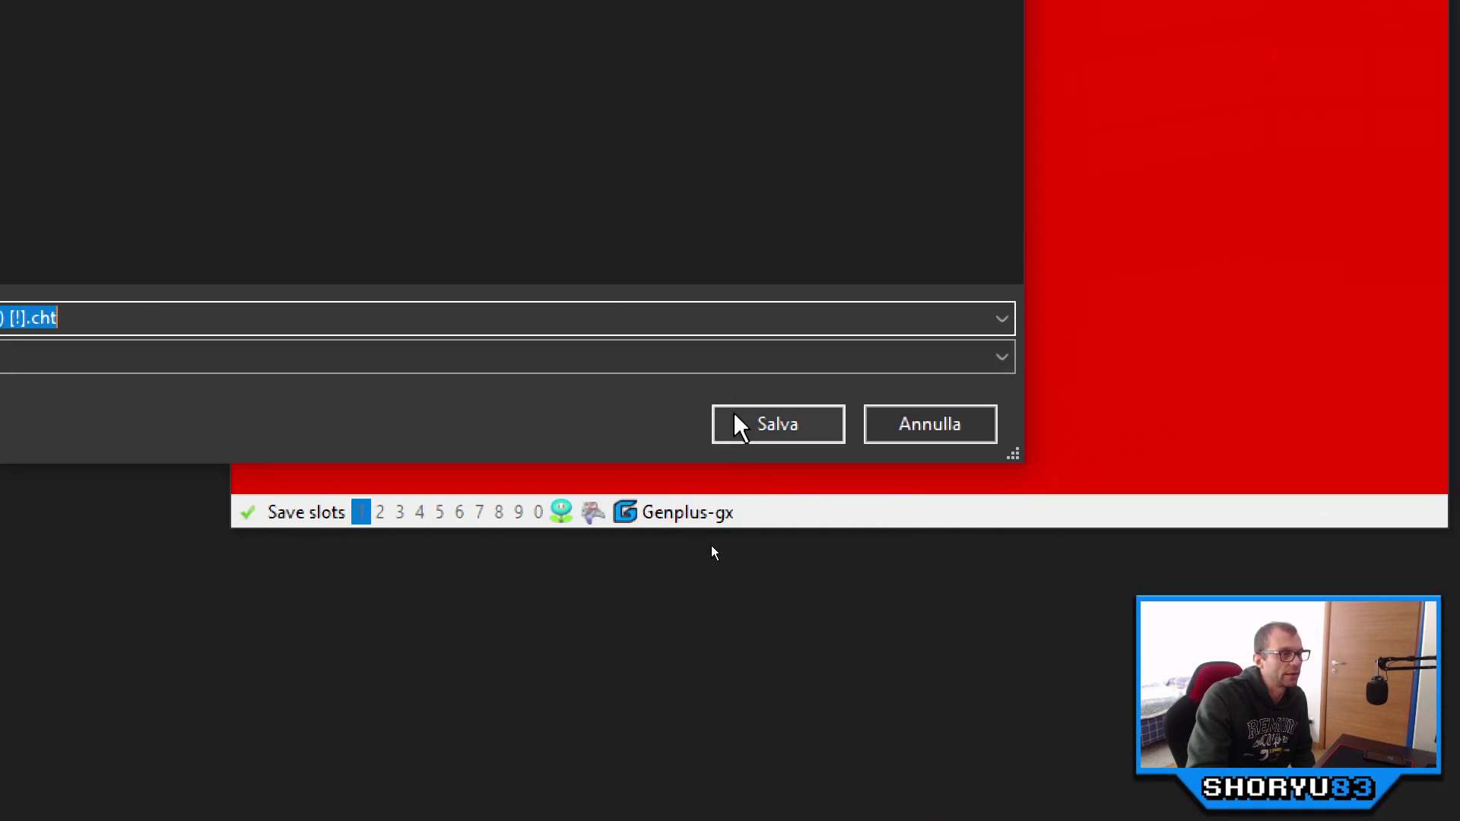
left_click(738, 426)
left_click(741, 419)
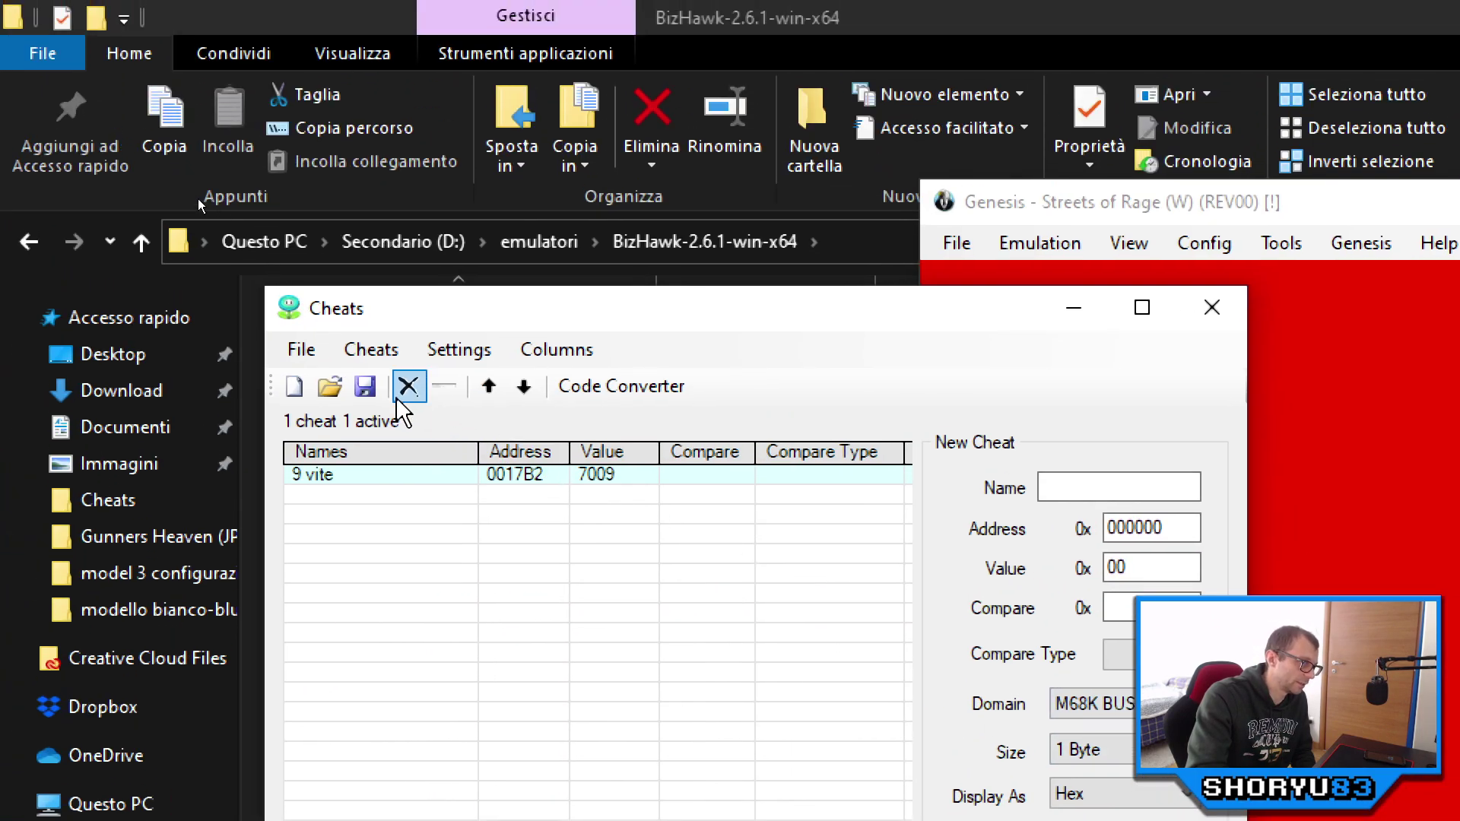
Step: Save the cheat list once more to the same .cht file
left_click(365, 387)
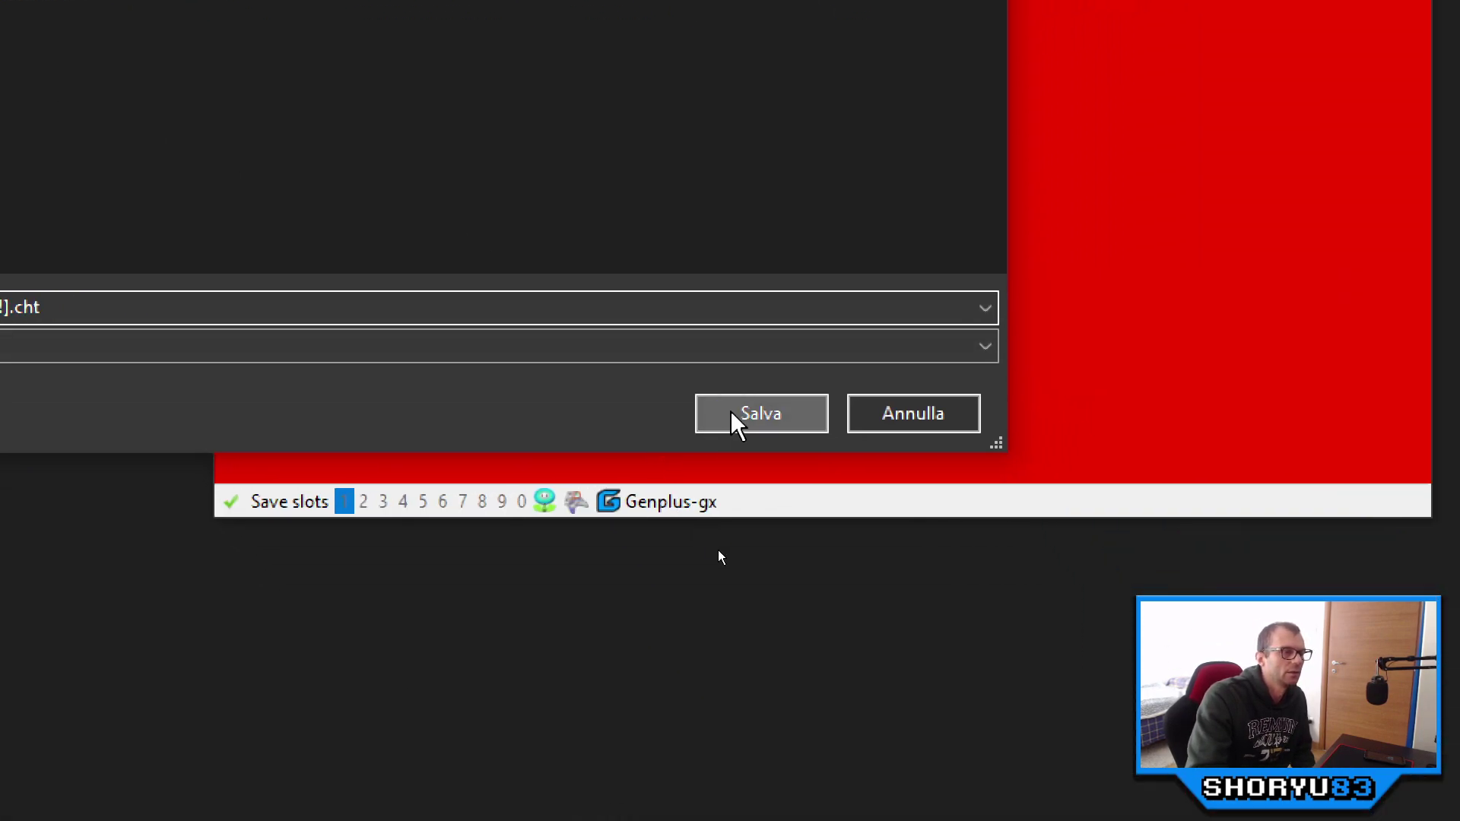
left_click(1373, 820)
left_click(847, 352)
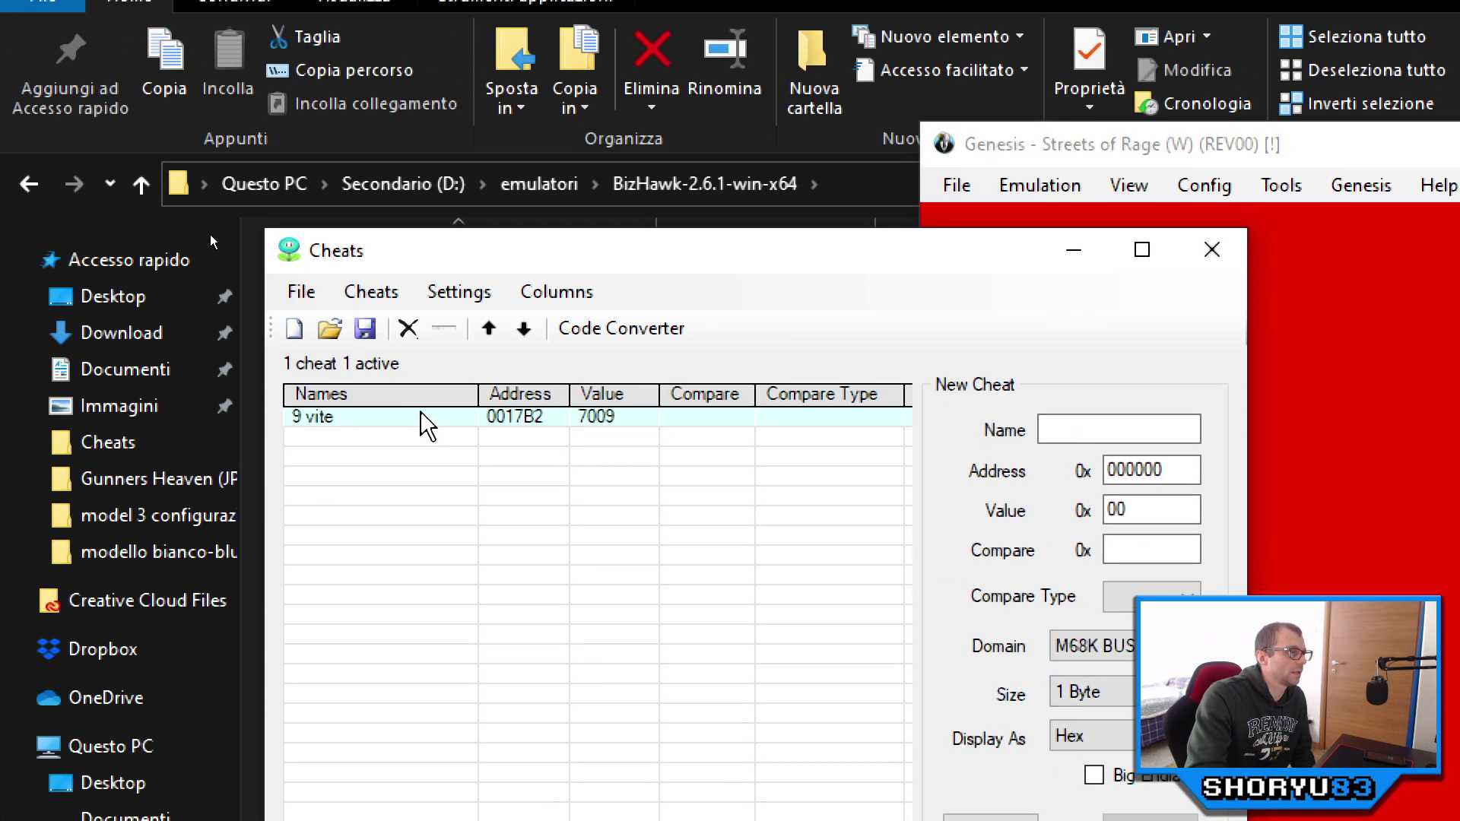
Step: Remove the "9 vite" cheat from the list and load it back from "Streets of Rage (W) (REV00) [!].cht"
left_click(422, 417)
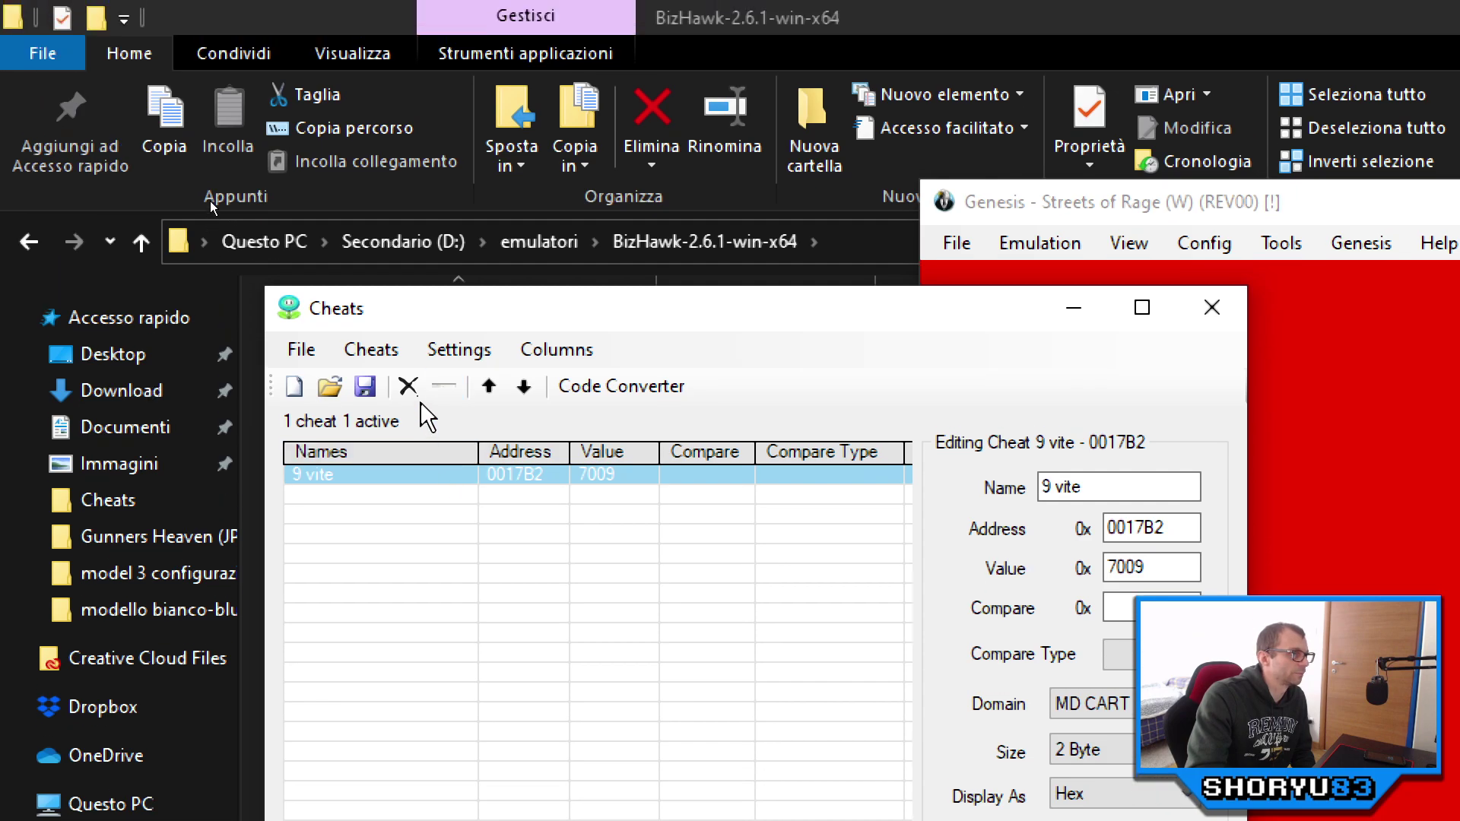
left_click(411, 333)
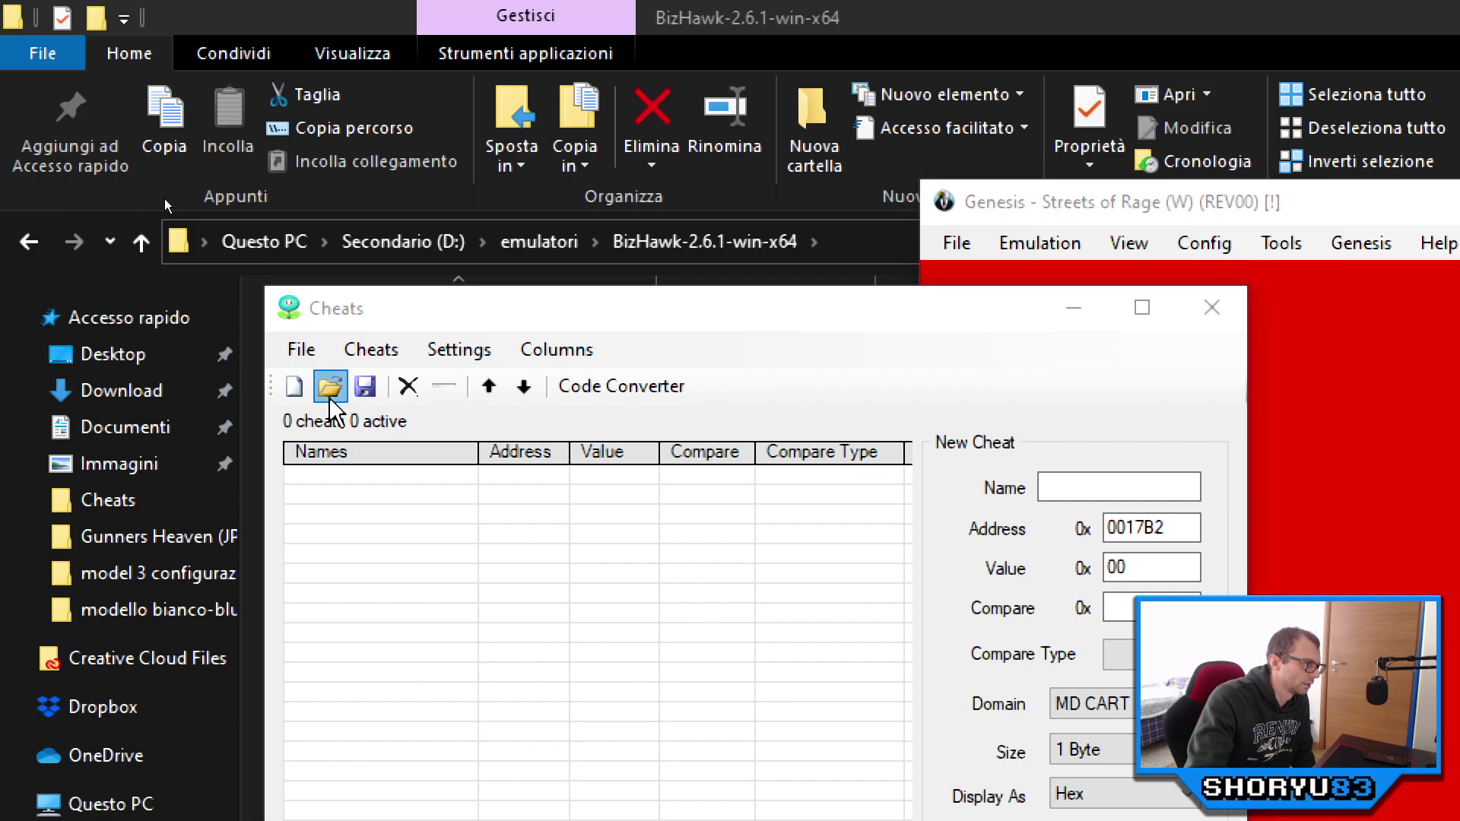
left_click(329, 387)
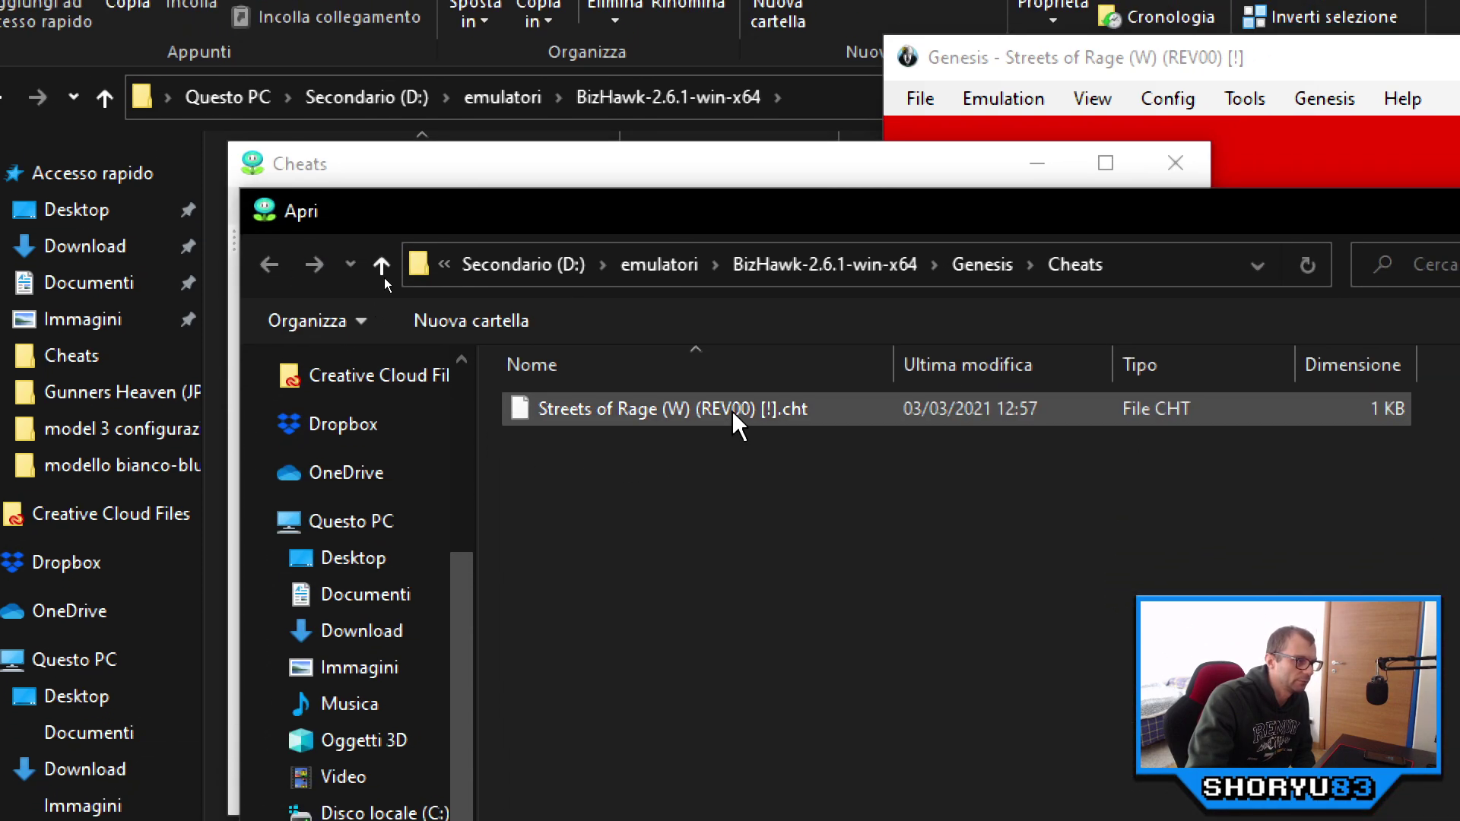
left_click(733, 414)
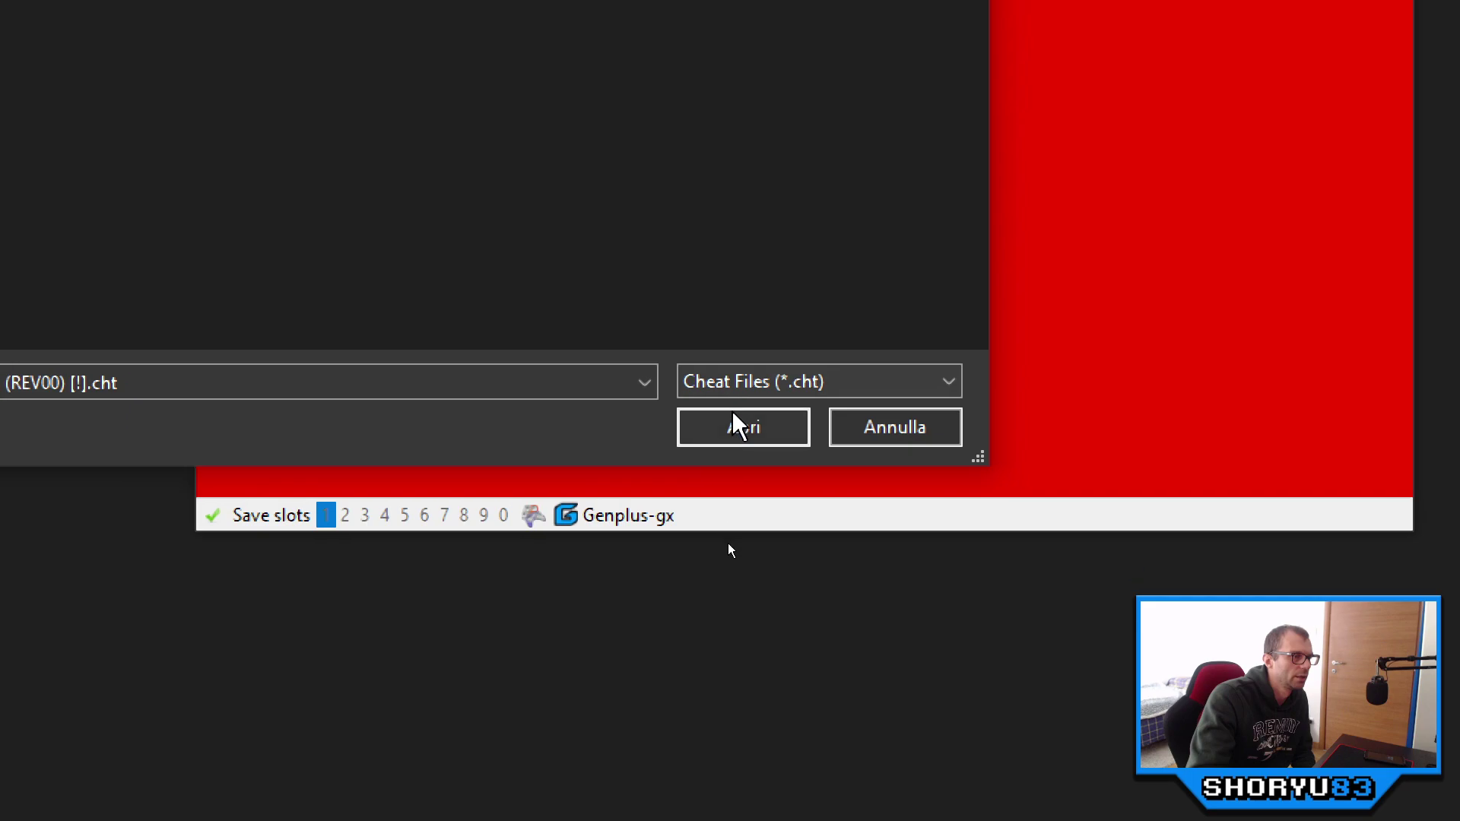
left_click(733, 425)
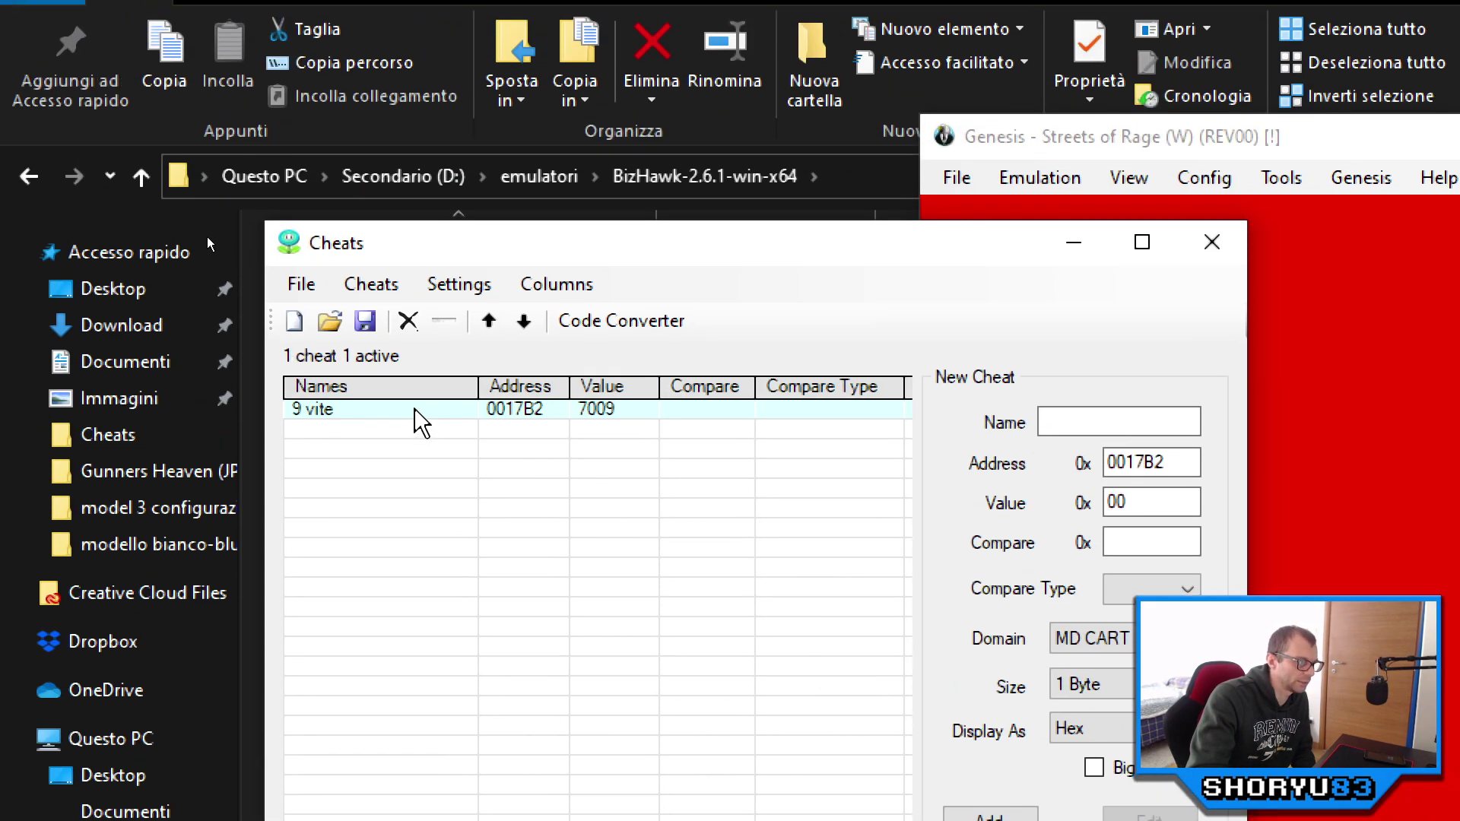